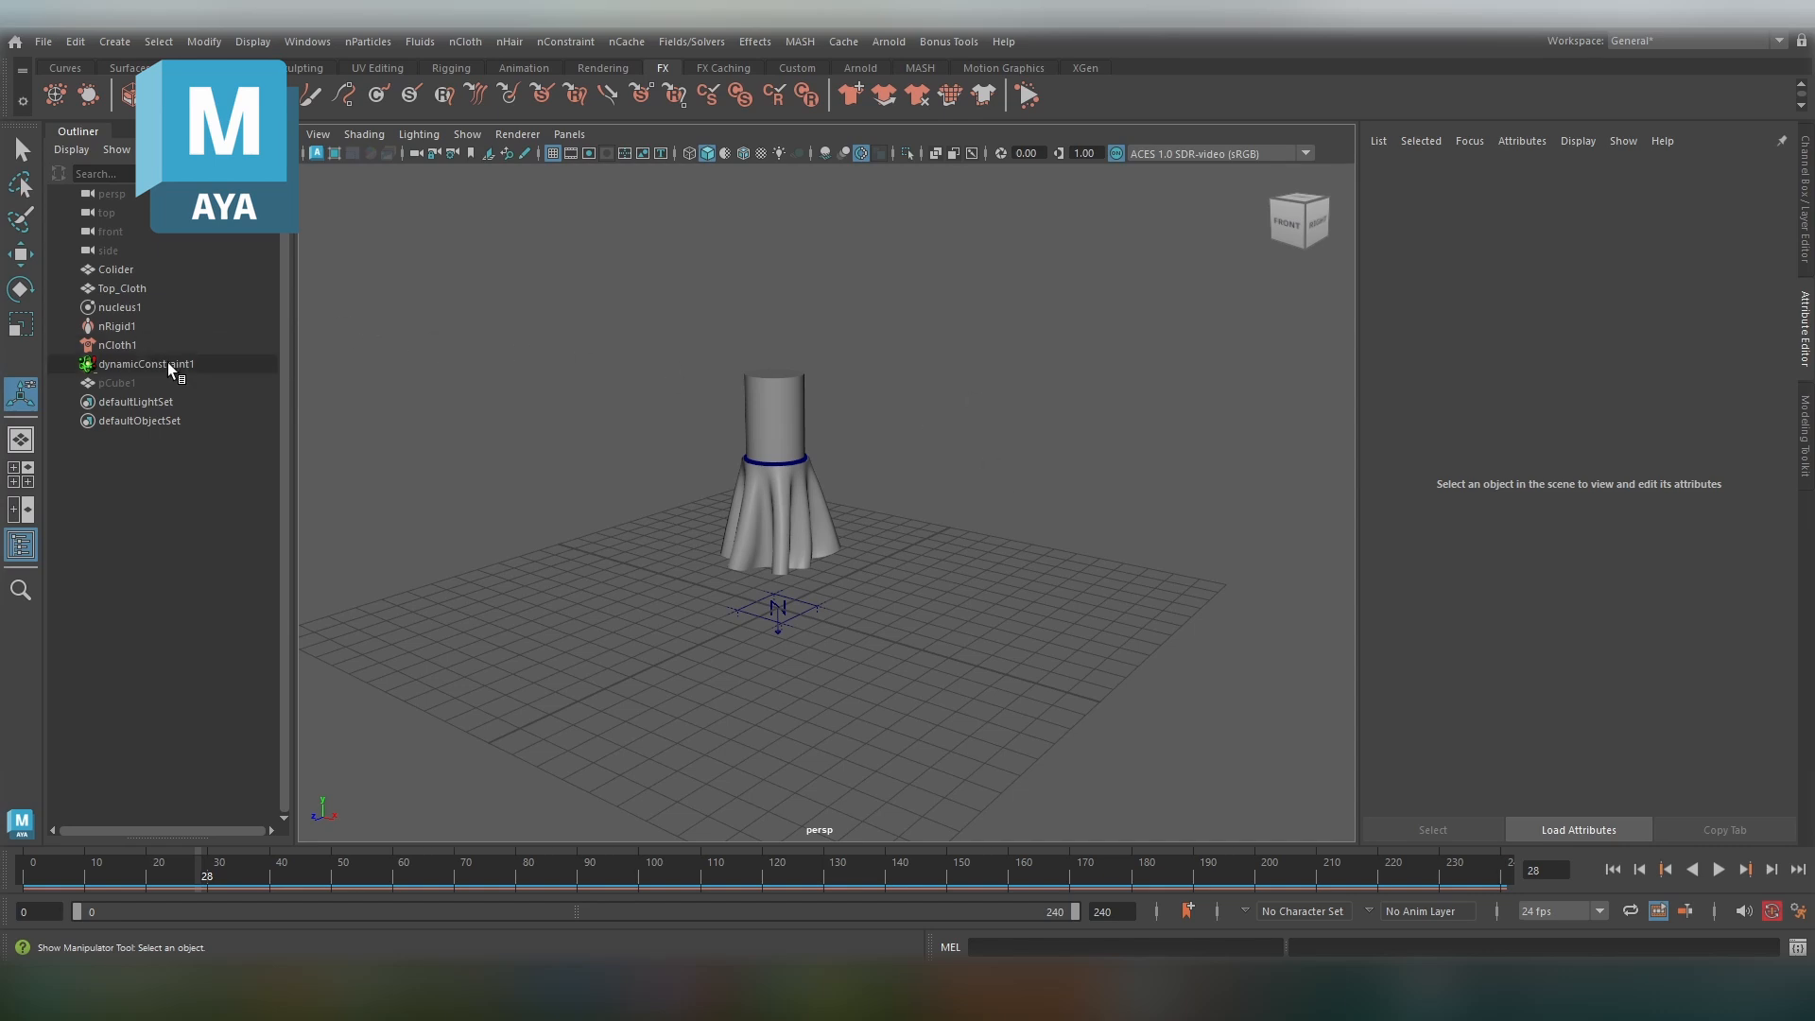
Select nucleus1 and review its gravity and wind, ground plane, solver, time and scale attributes
click(151, 308)
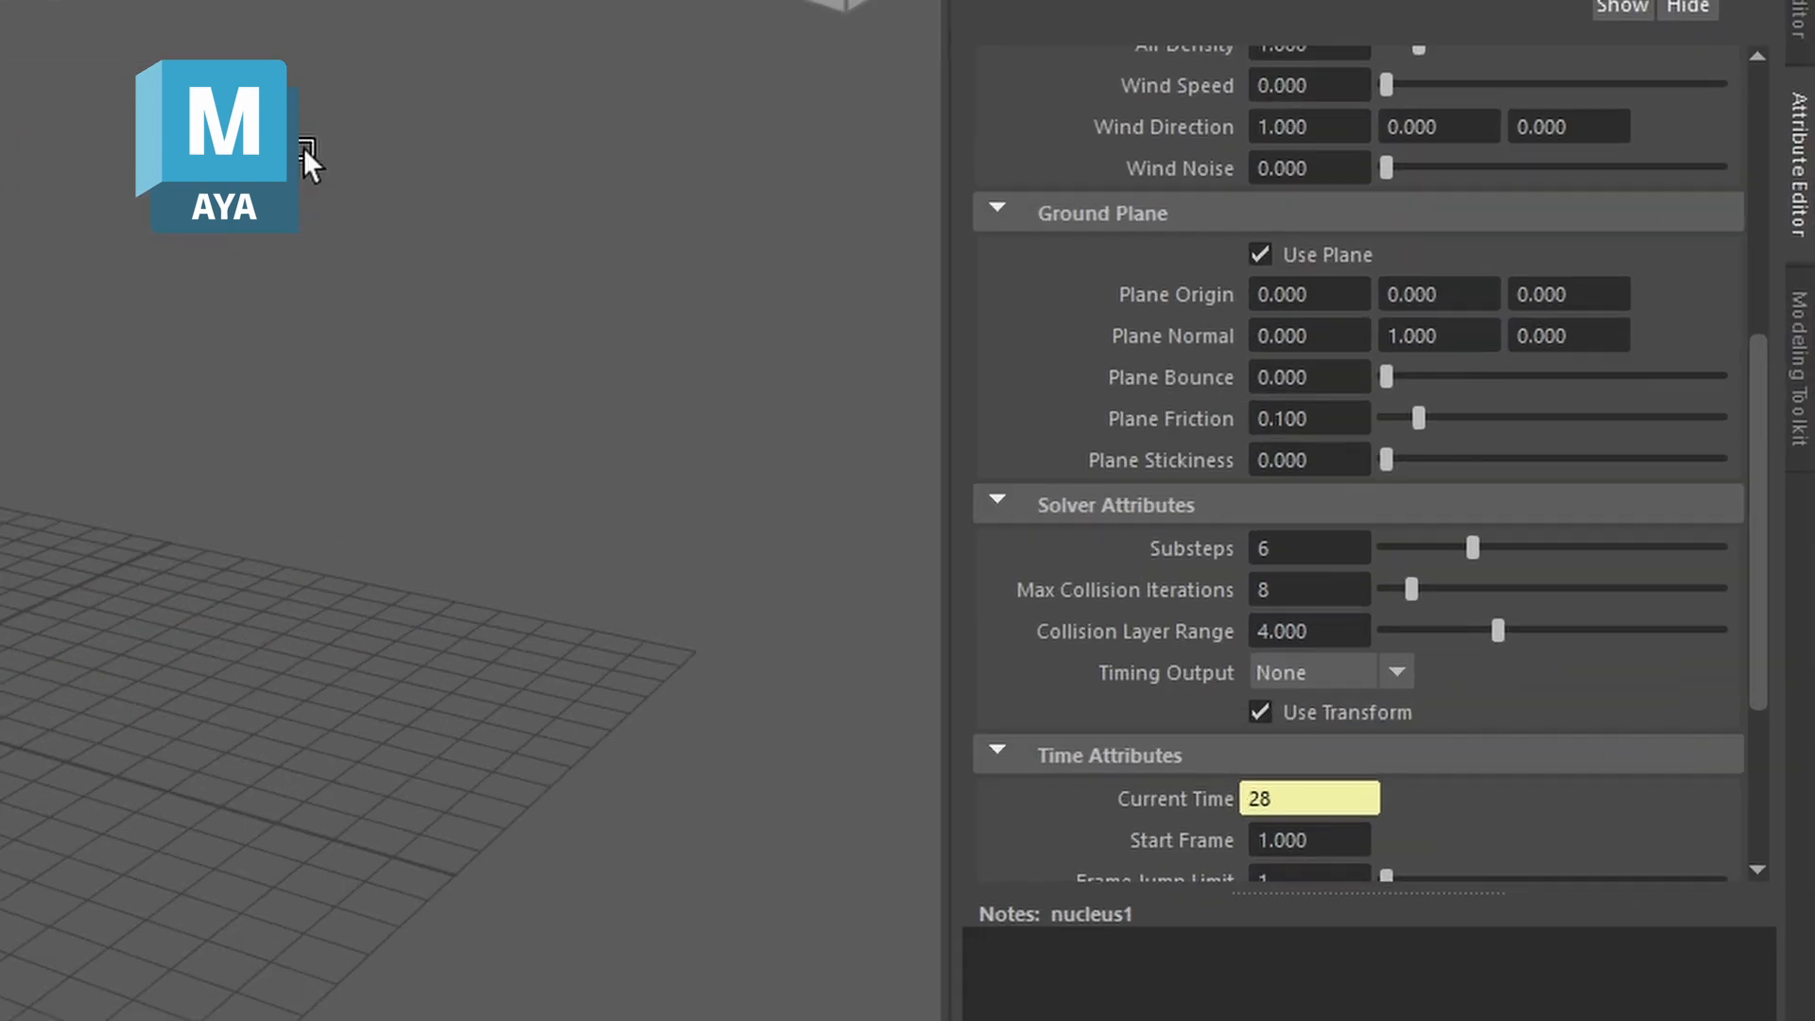
scroll(1698, 530, up, 4)
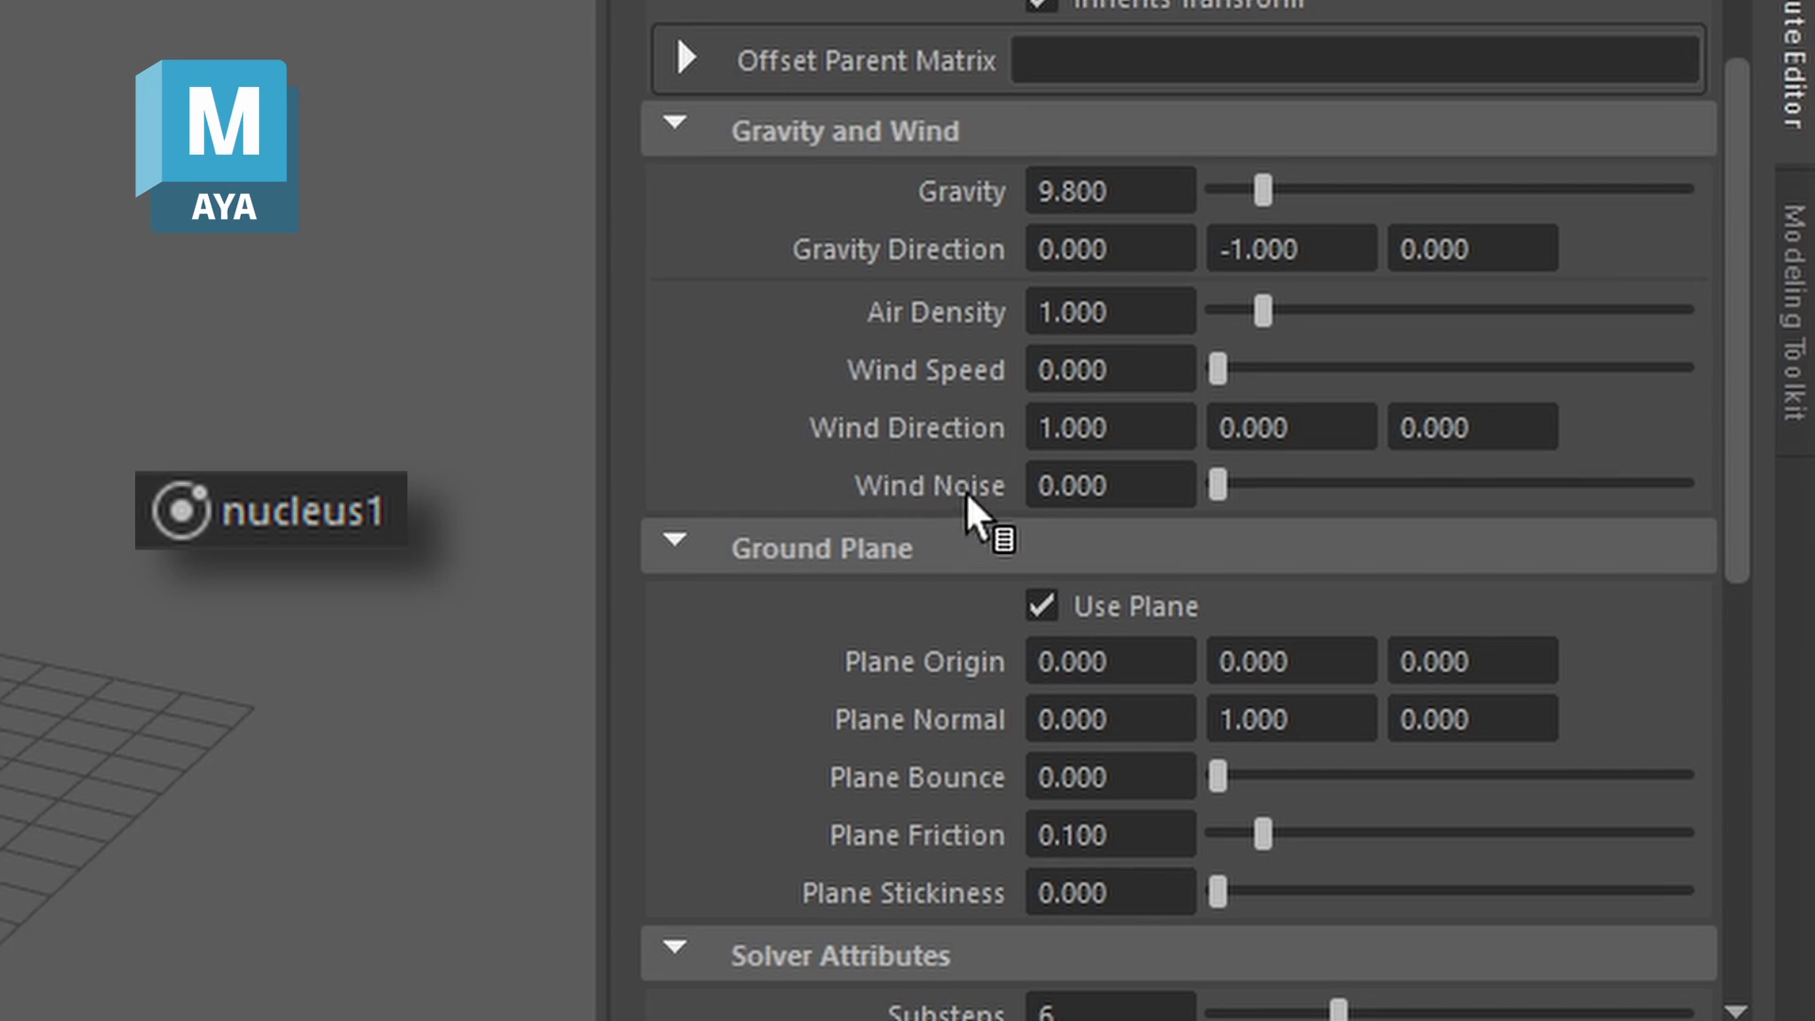
scroll(966, 490, down, 4)
scroll(958, 596, down, 2)
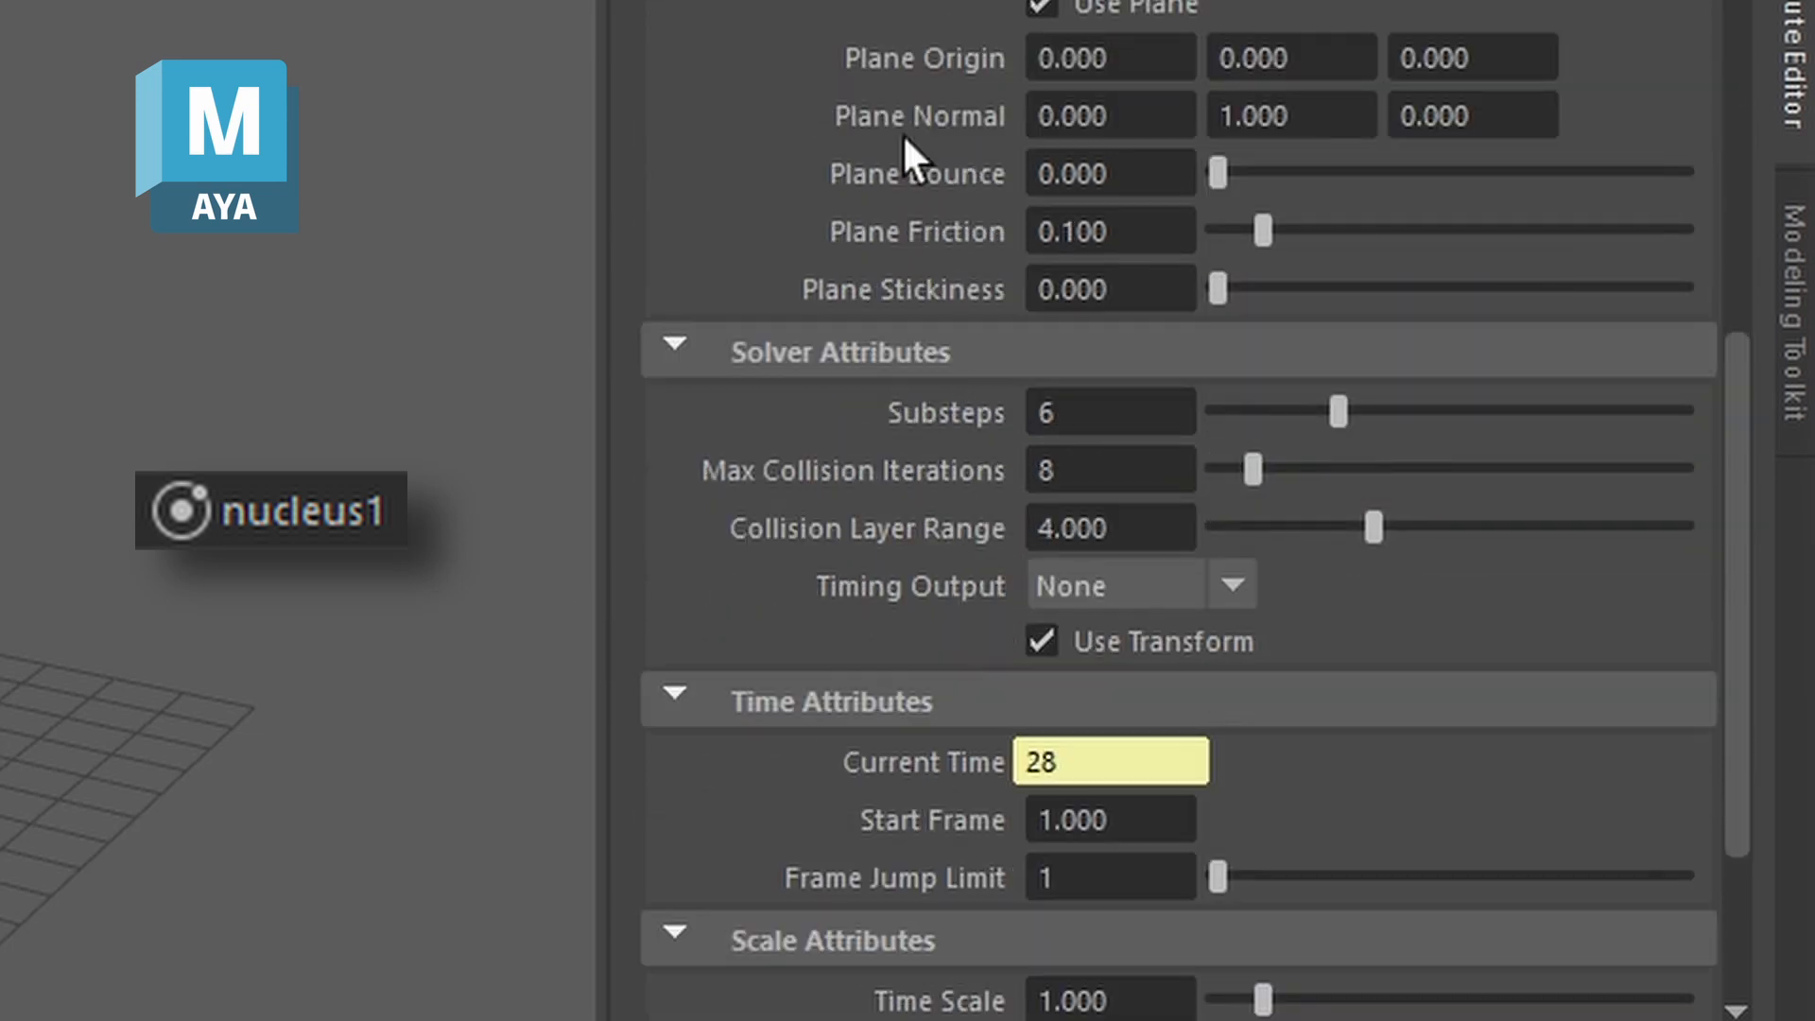
scroll(813, 549, down, 2)
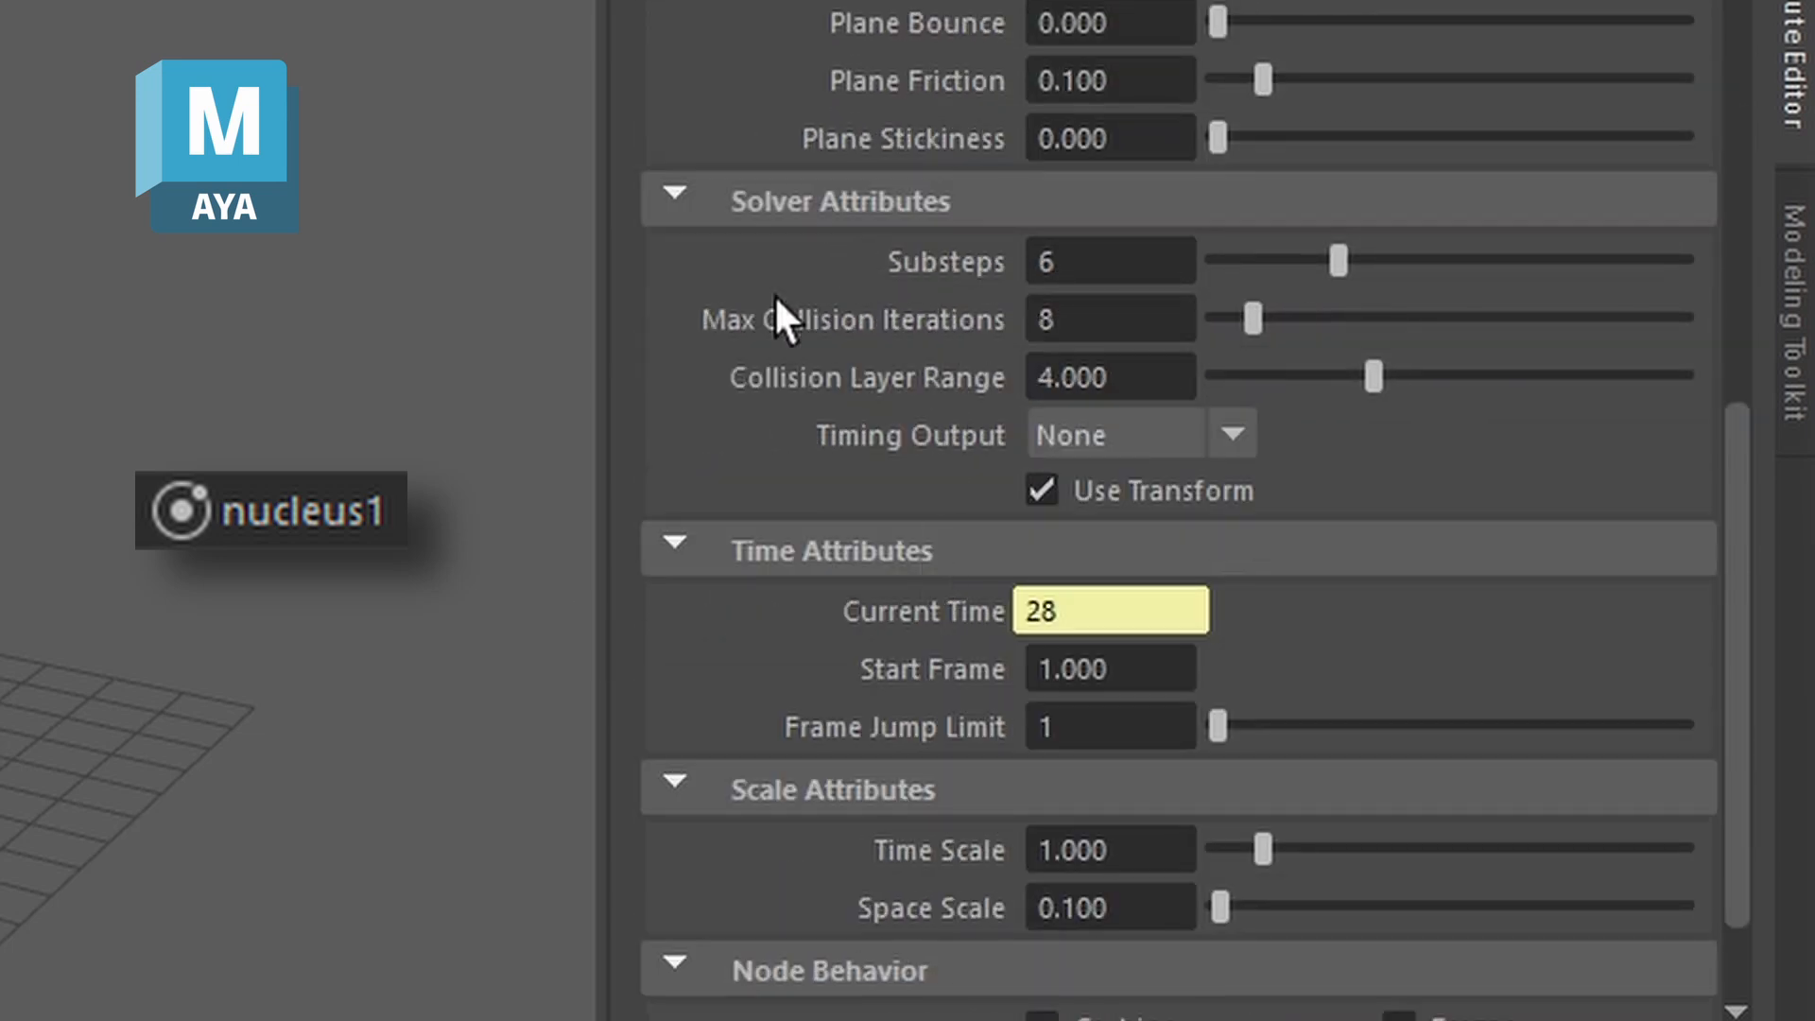
scroll(811, 738, down, 2)
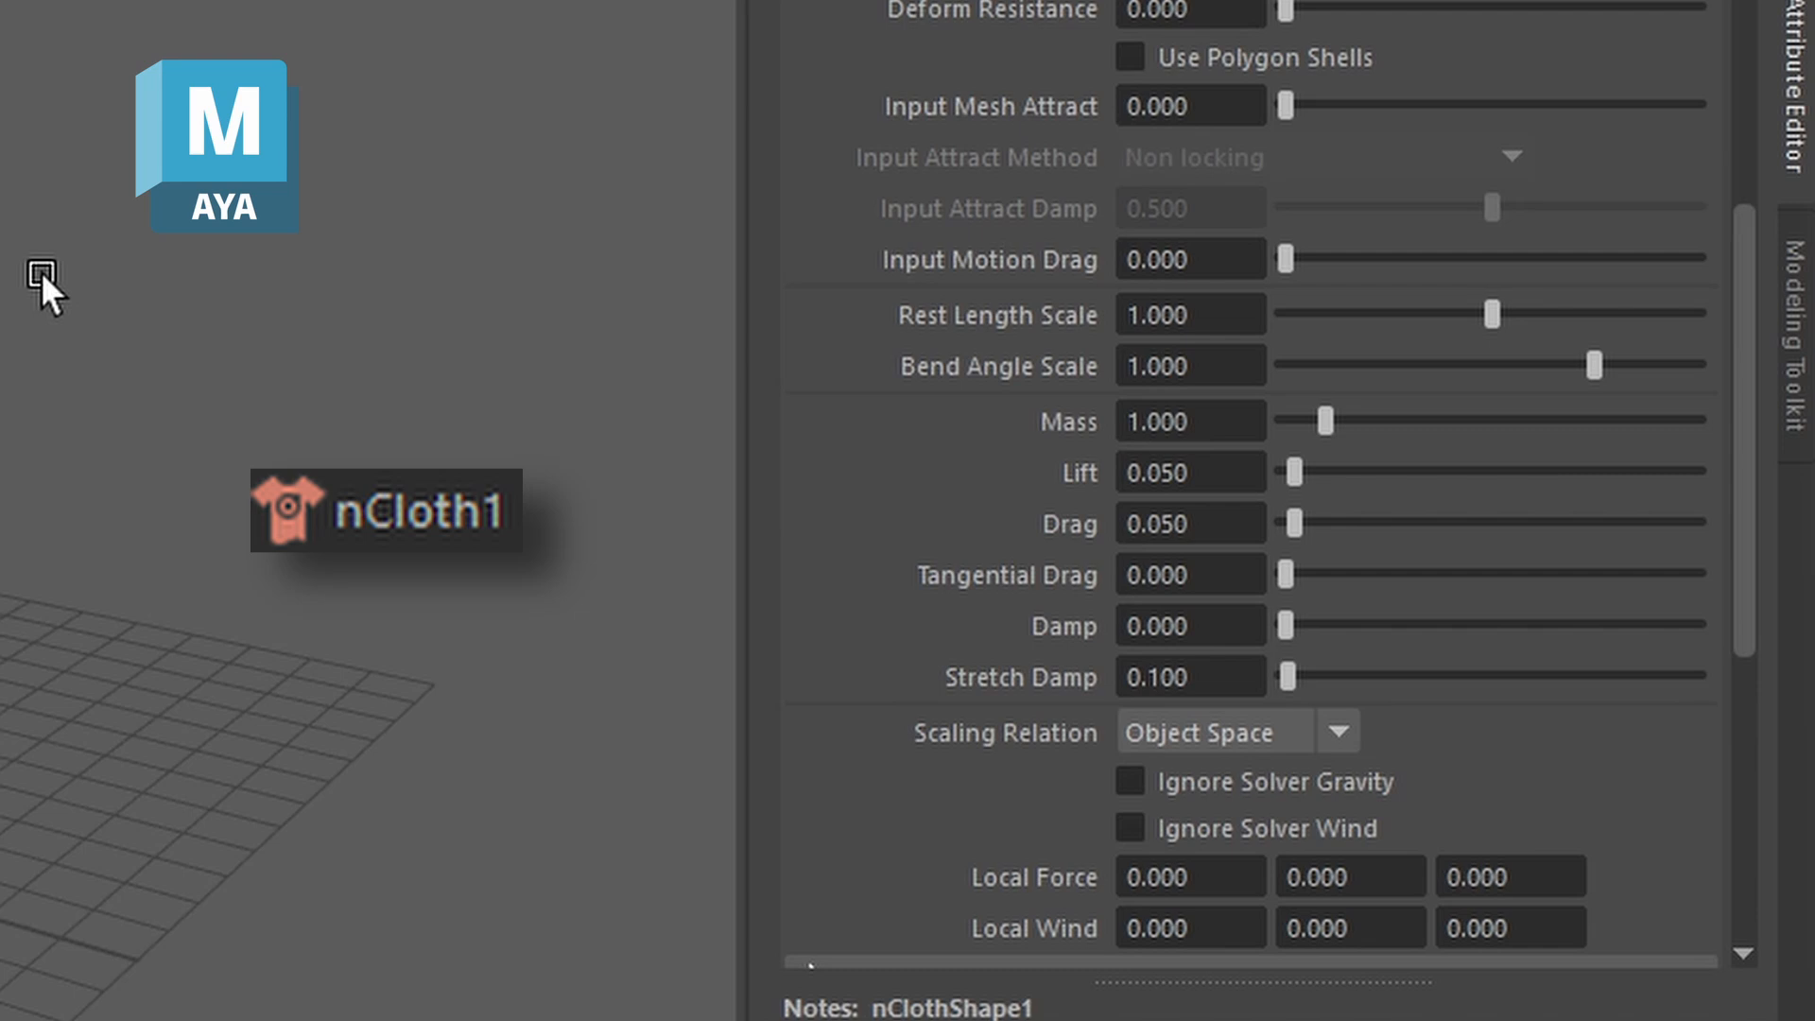
Review the Dynamic Properties of nCloth1, from the stretch and bend resistances to mass, drag and damping
scroll(1284, 359, up, 5)
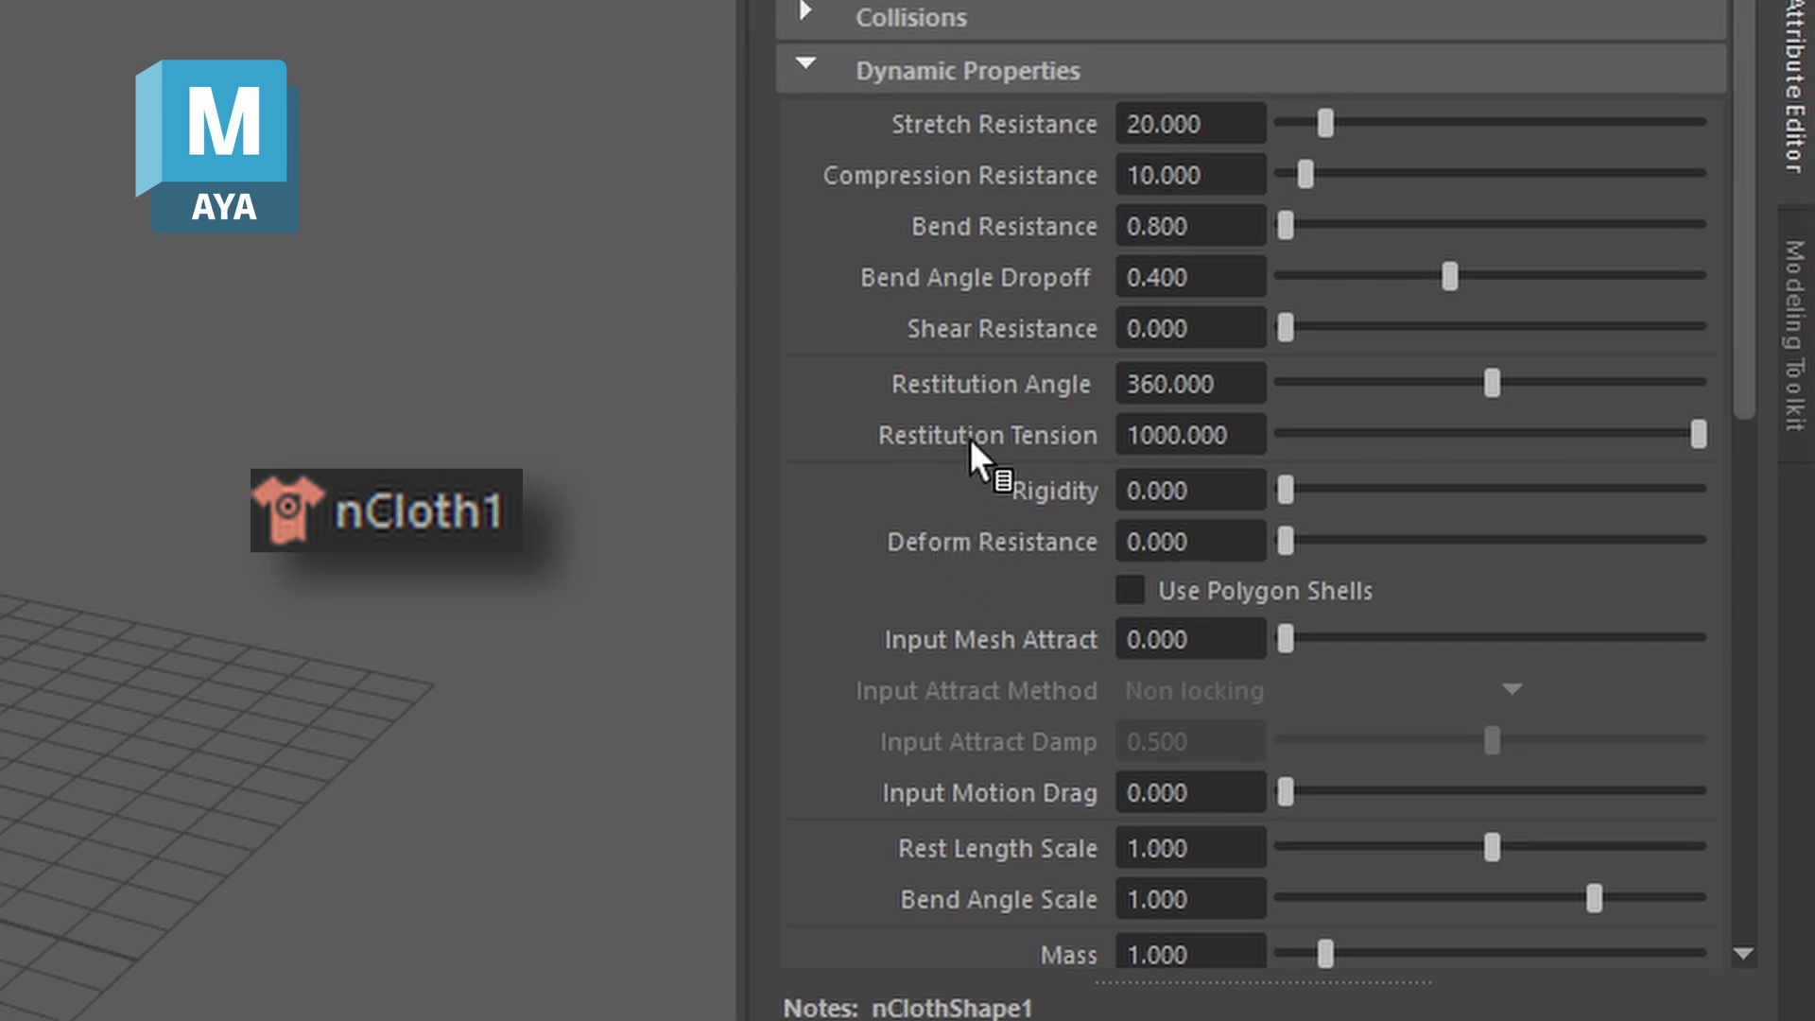
scroll(979, 445, down, 4)
scroll(1002, 454, down, 1)
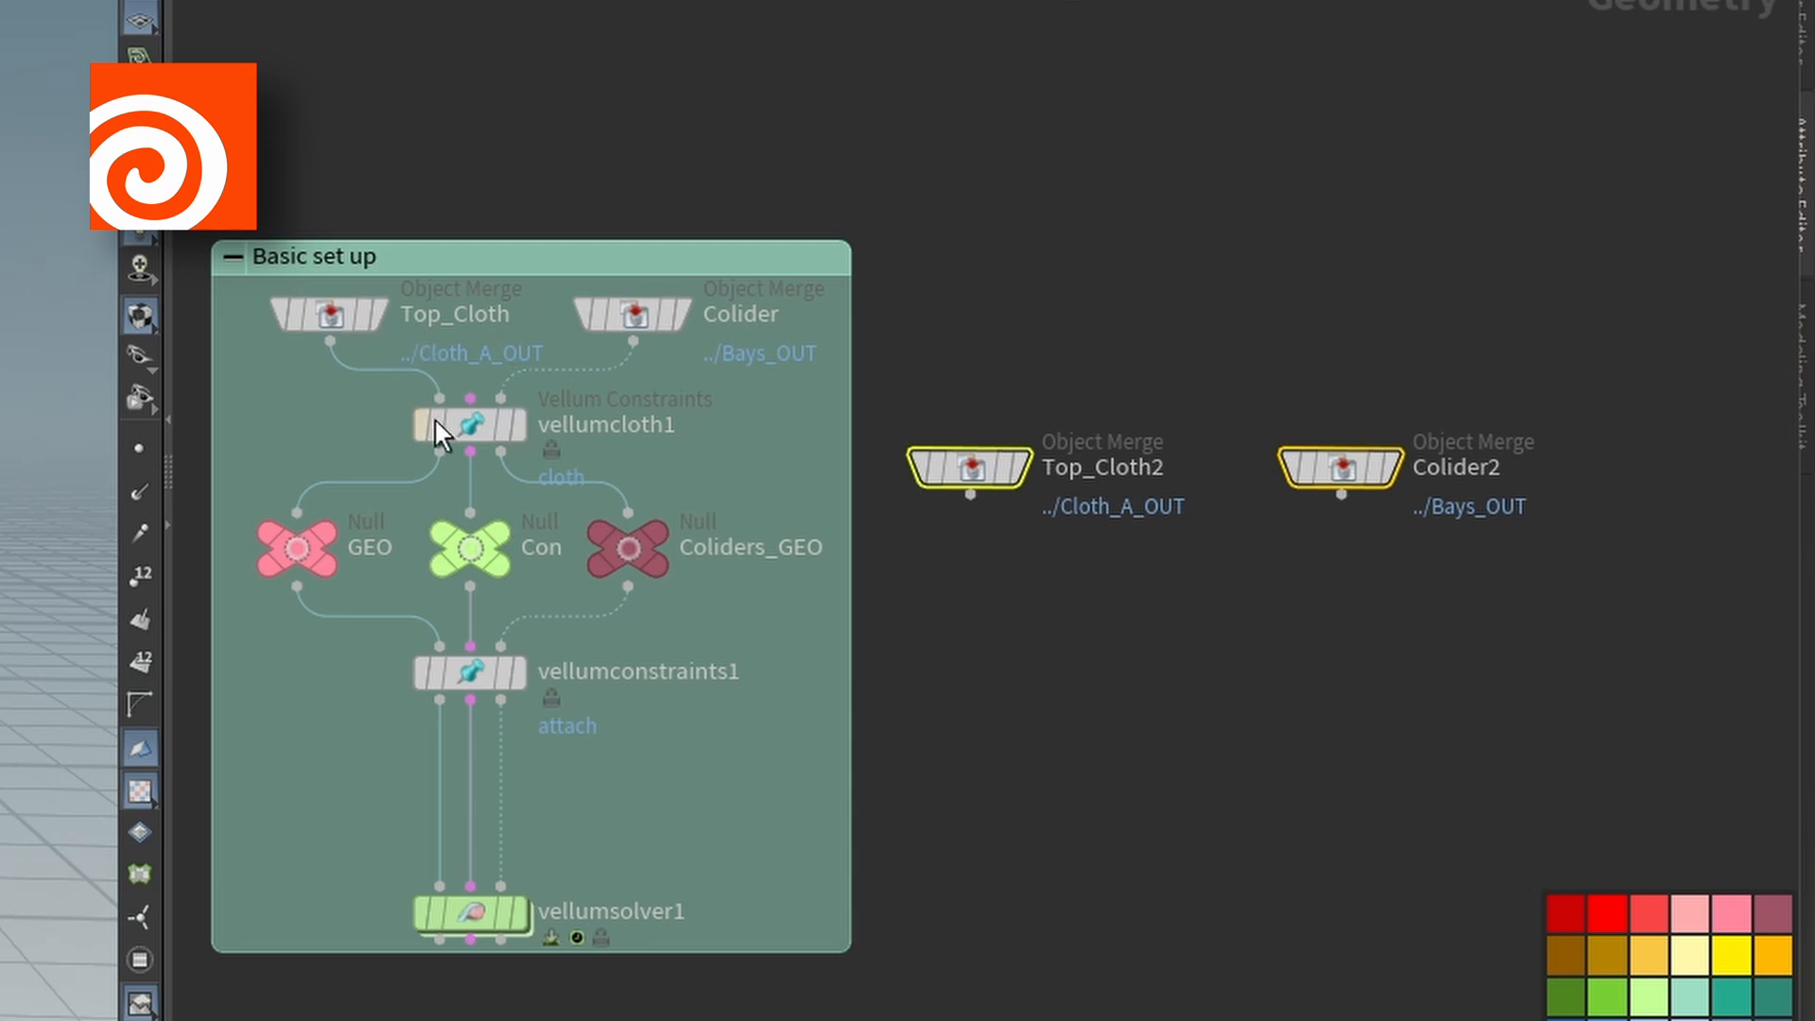
Switch to Houdini and examine the vellumcloth1 node and its outputs in the Basic set up network
mouse_move(446, 432)
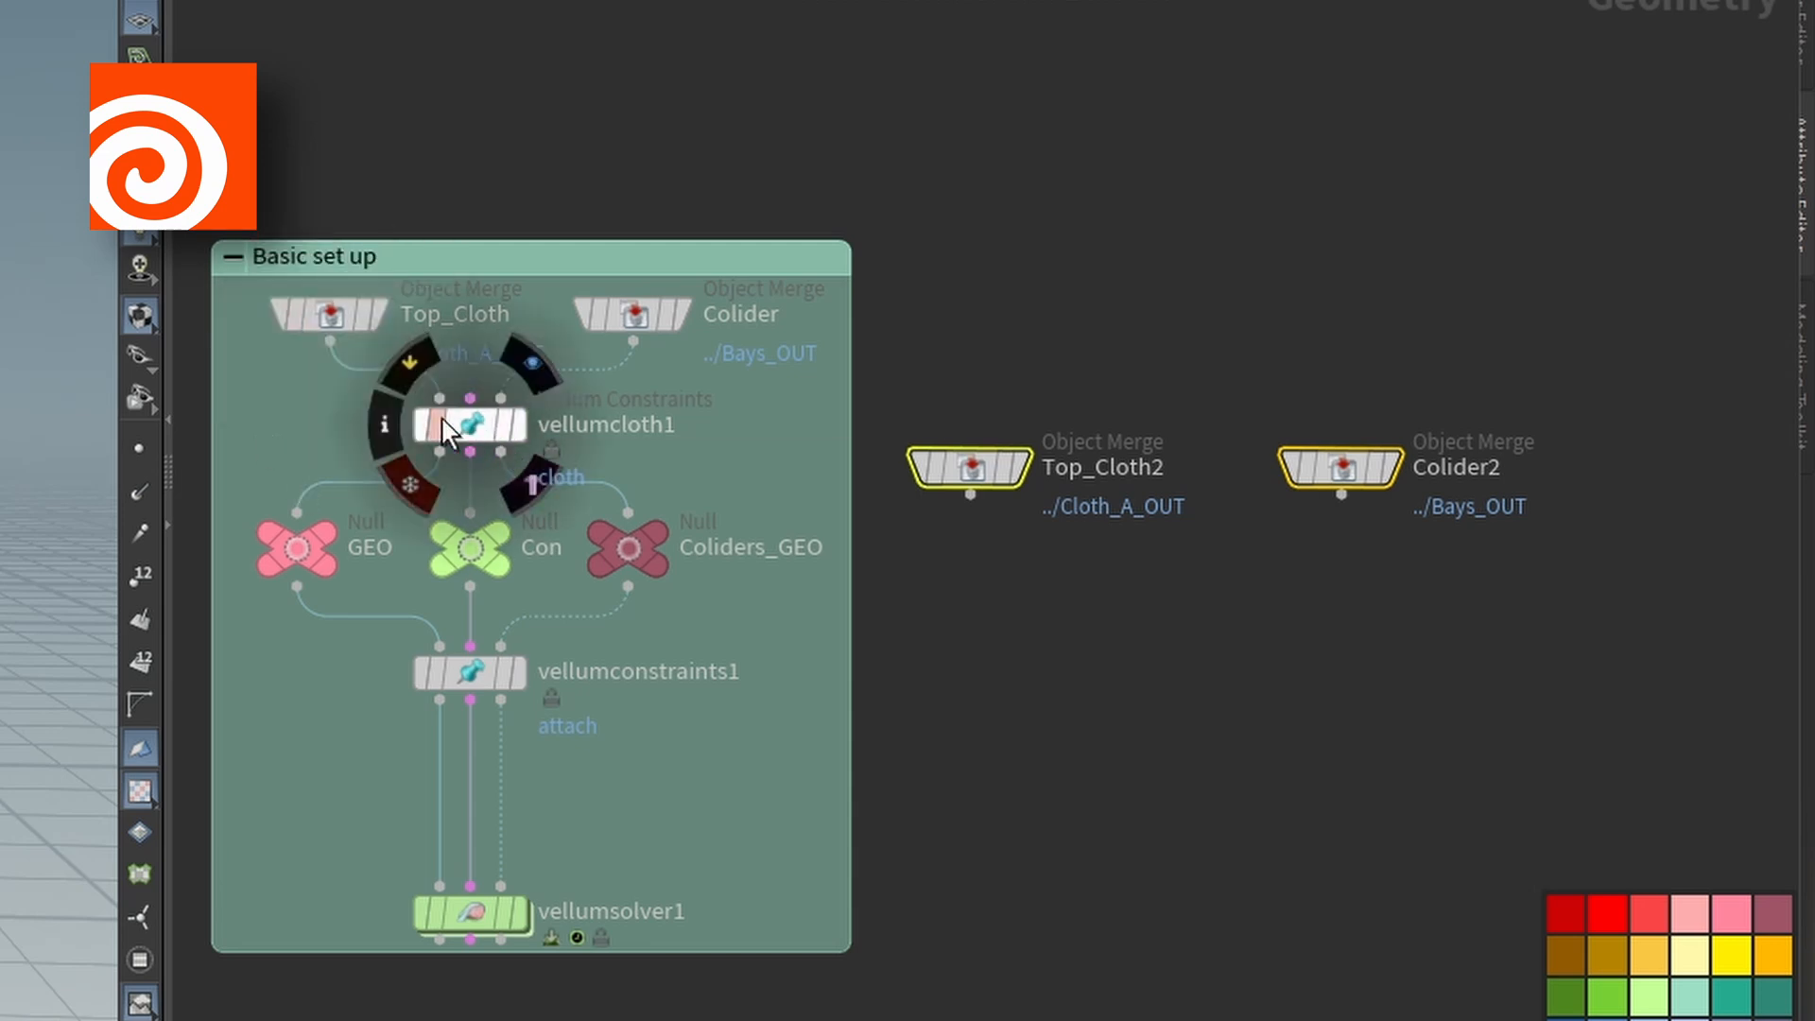
click(480, 429)
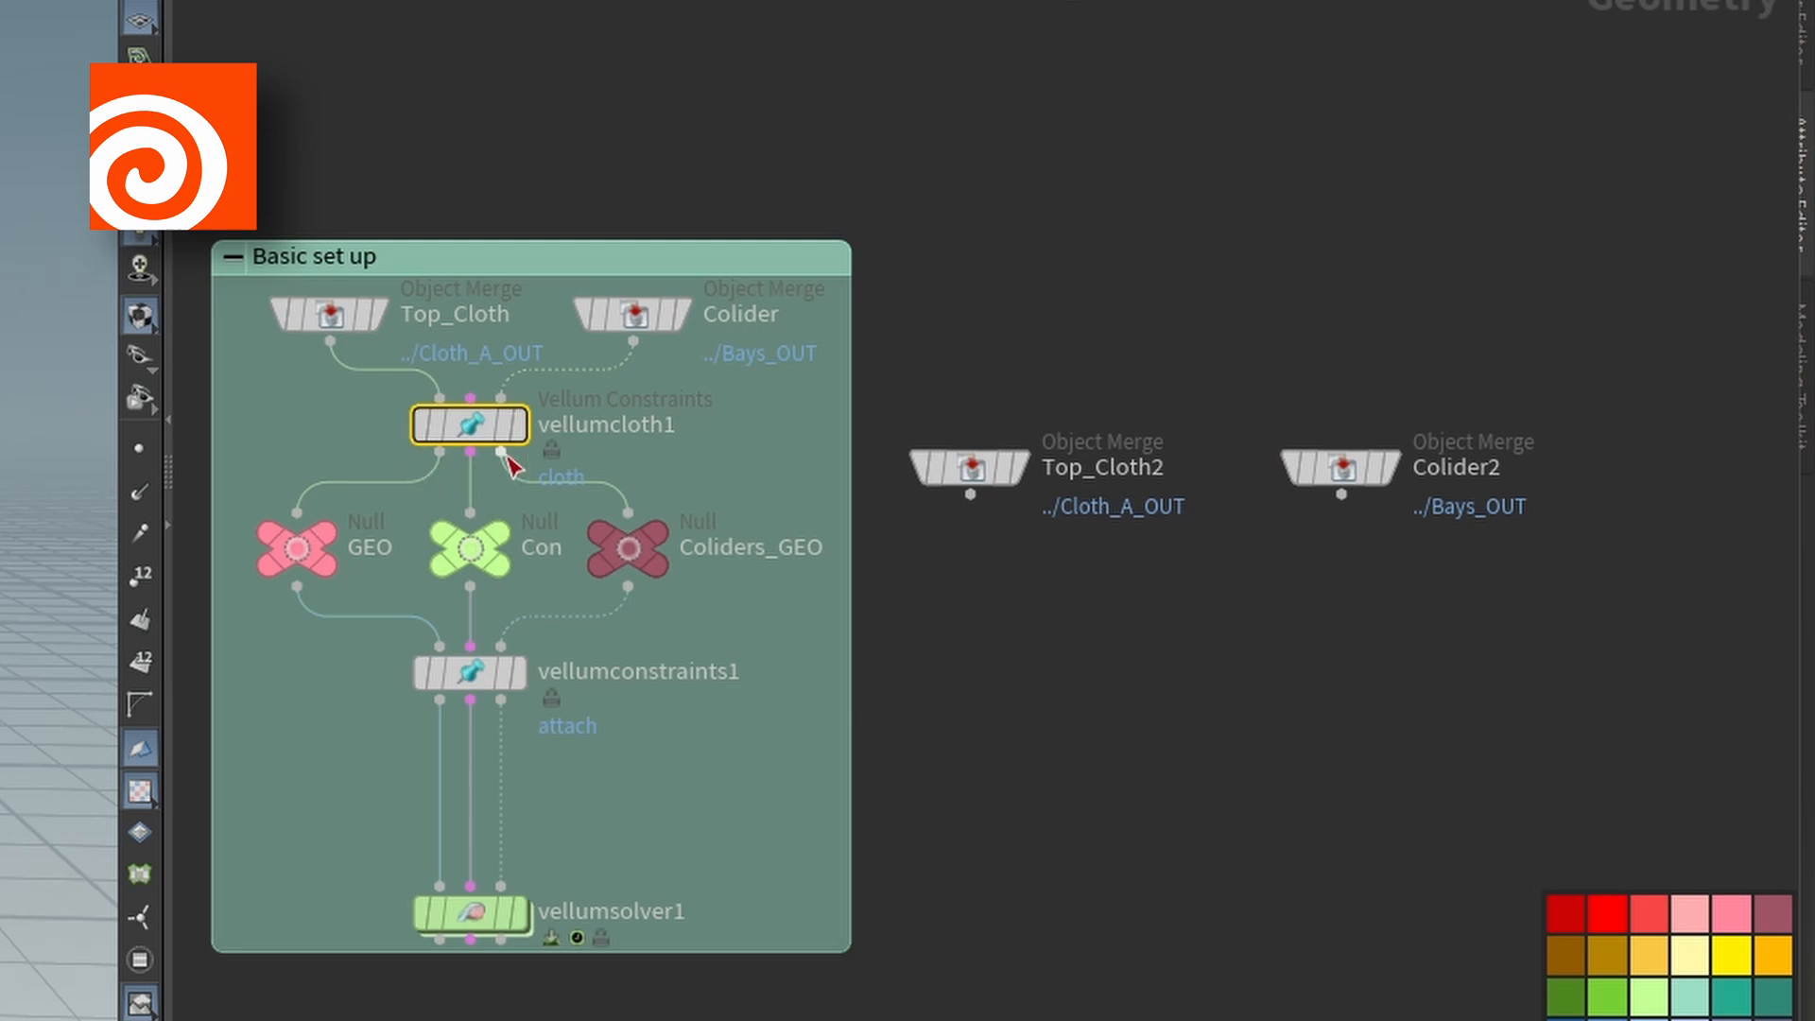
mouse_move(508, 452)
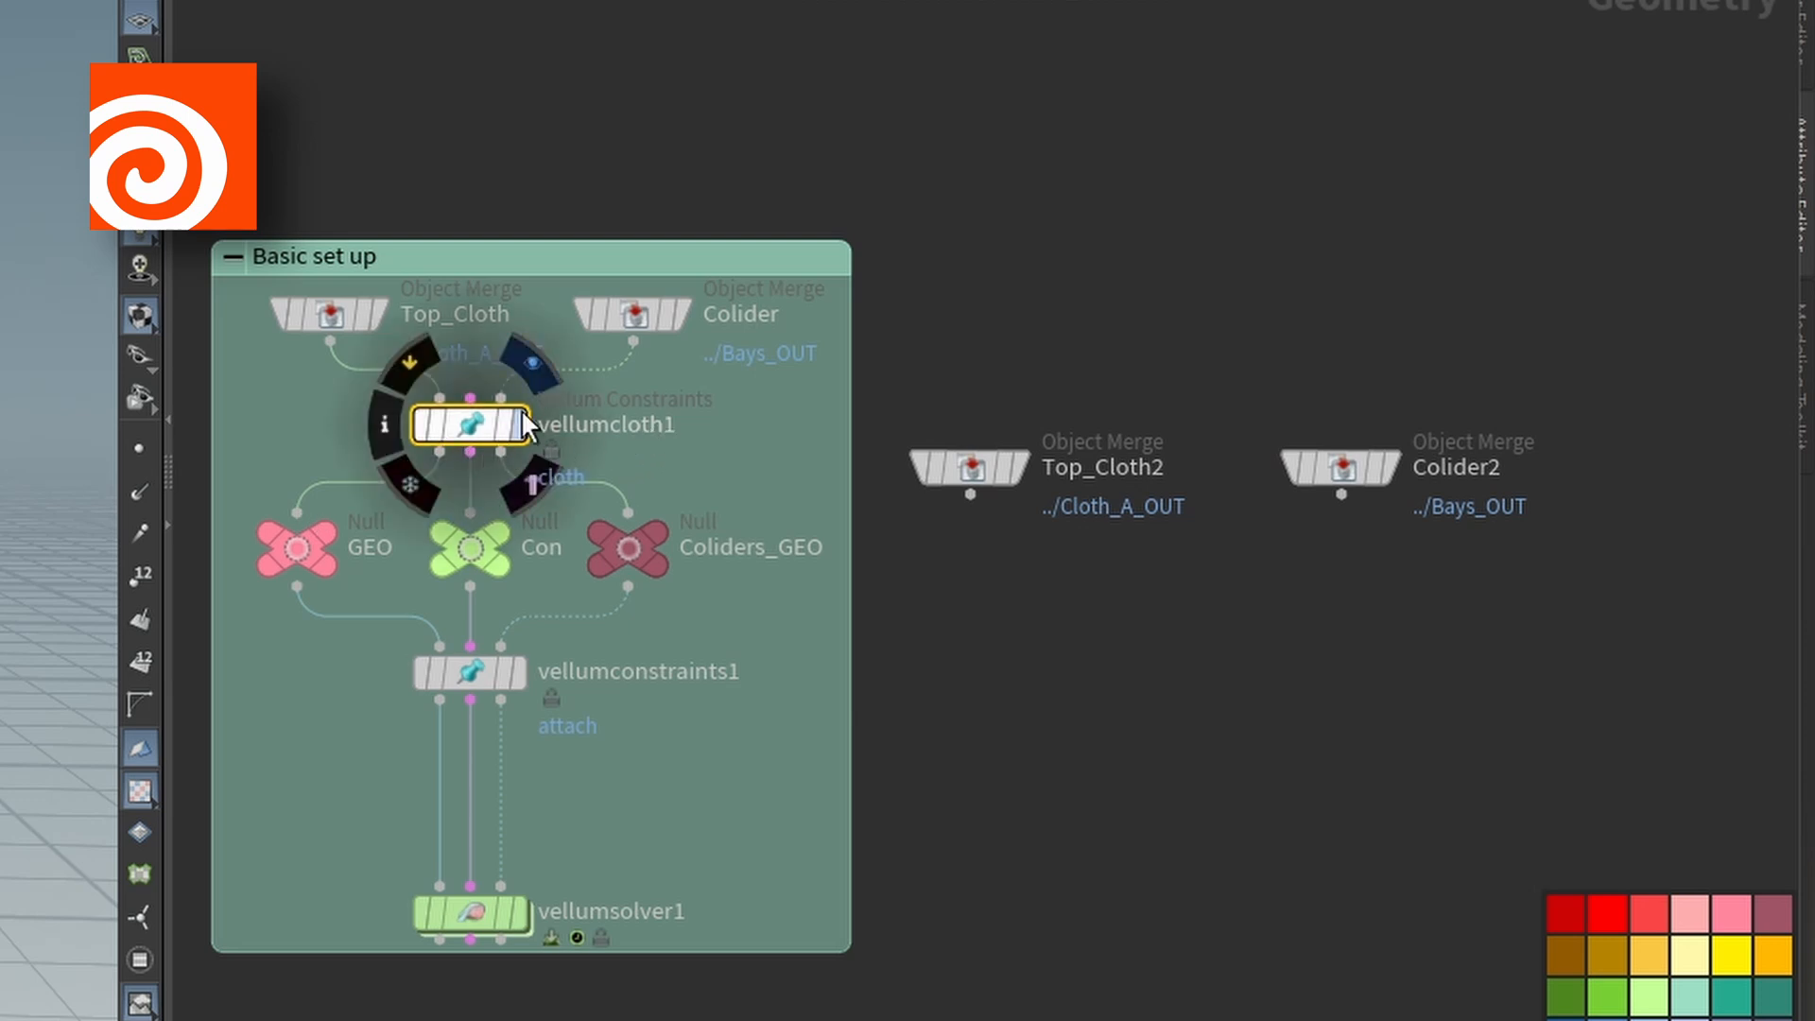
click(997, 657)
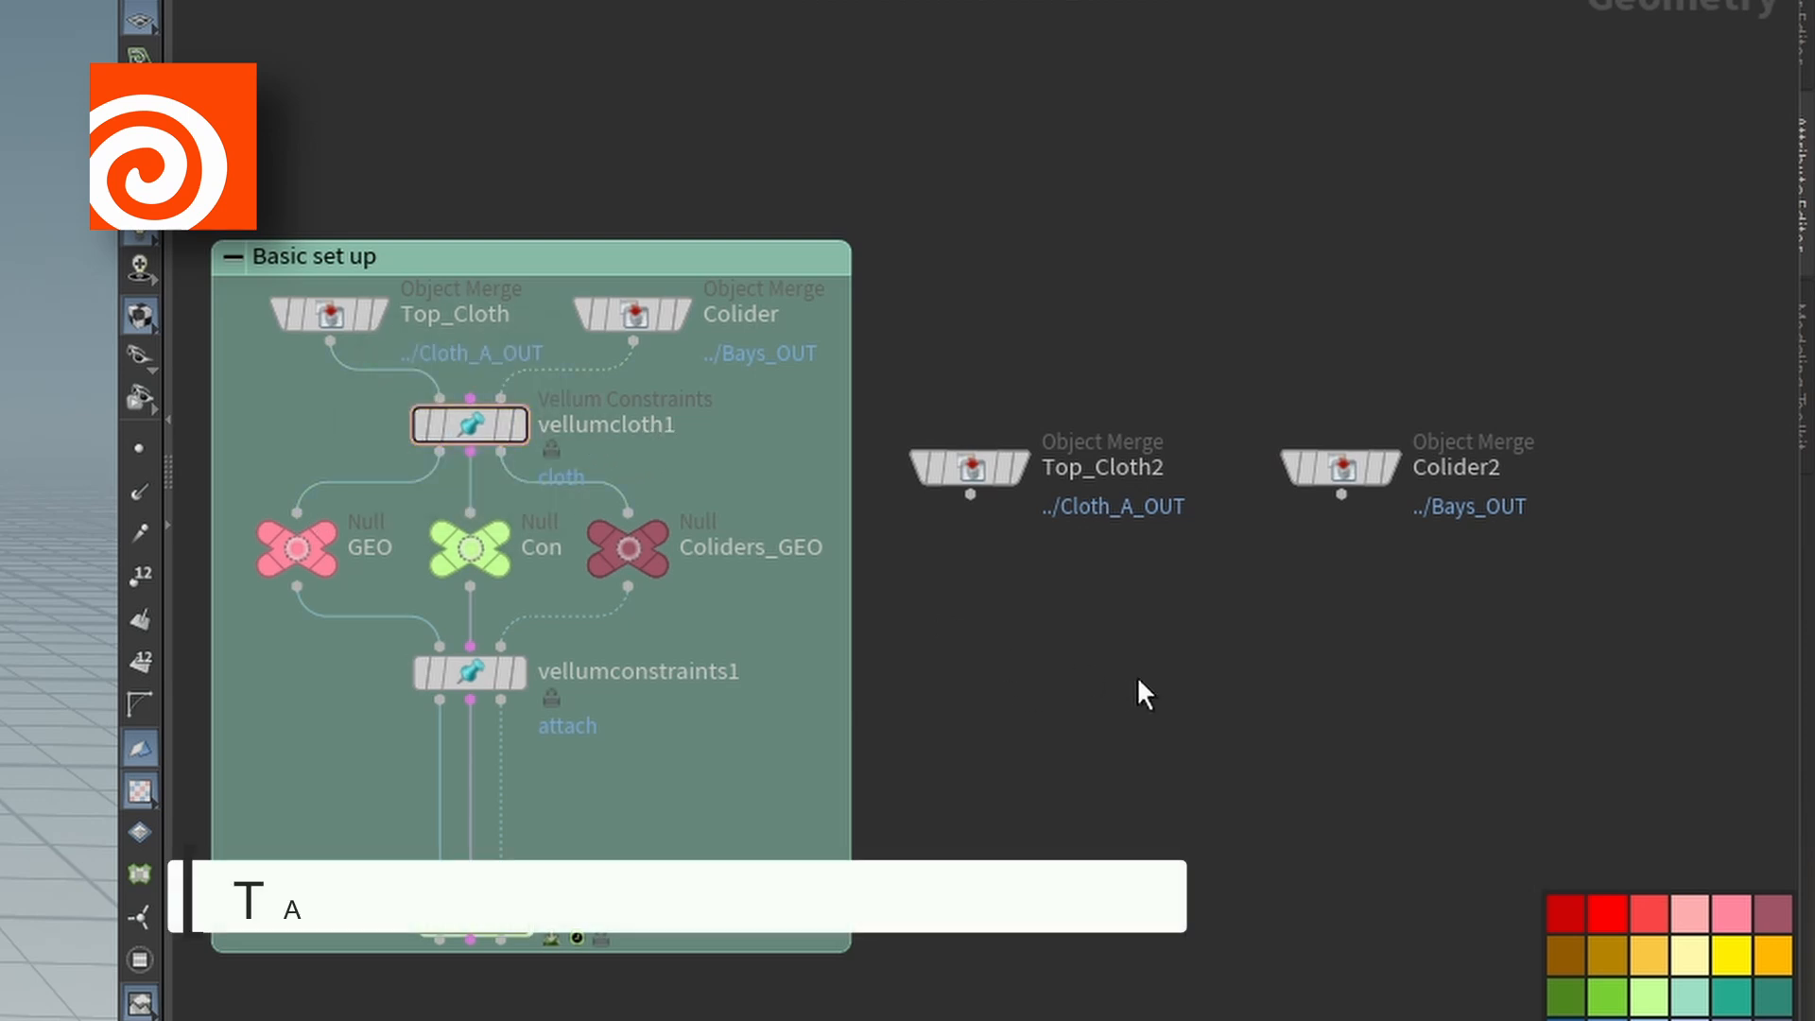
Add a Vellum Configure Cloth node below and between the Top_Cloth2 and Colider2 nodes
key(Tab)
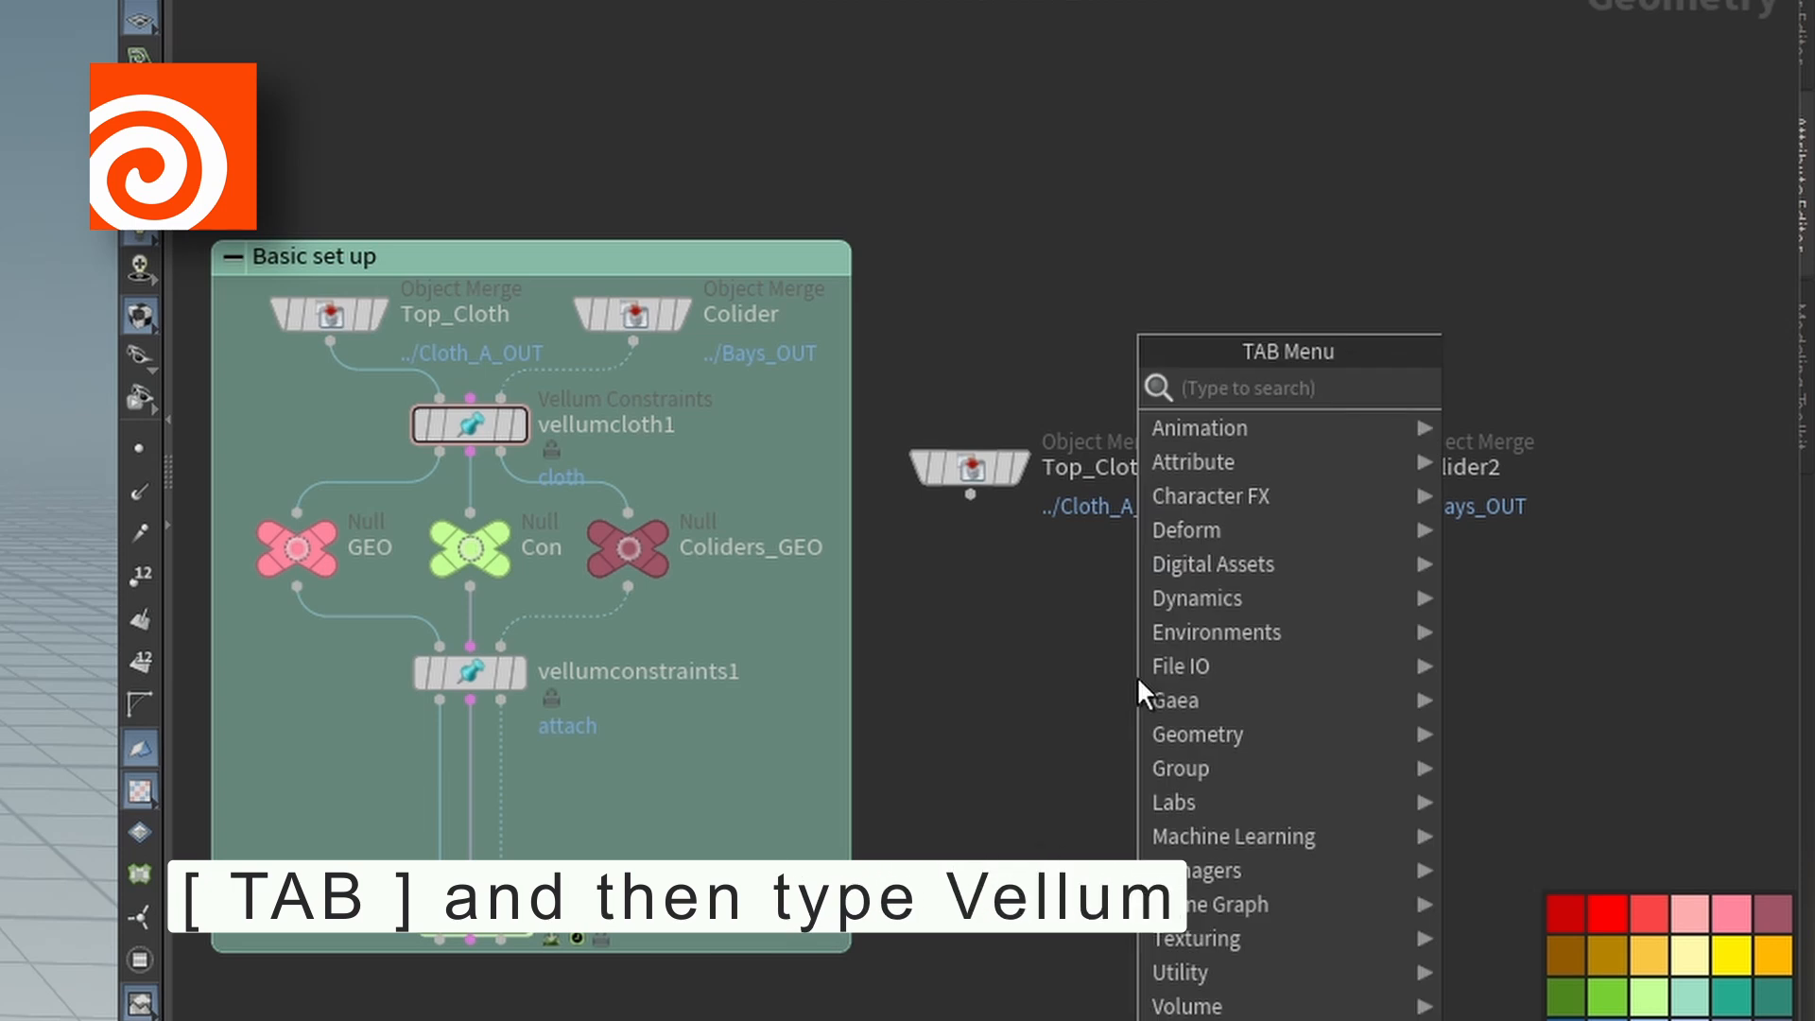
text(ve)
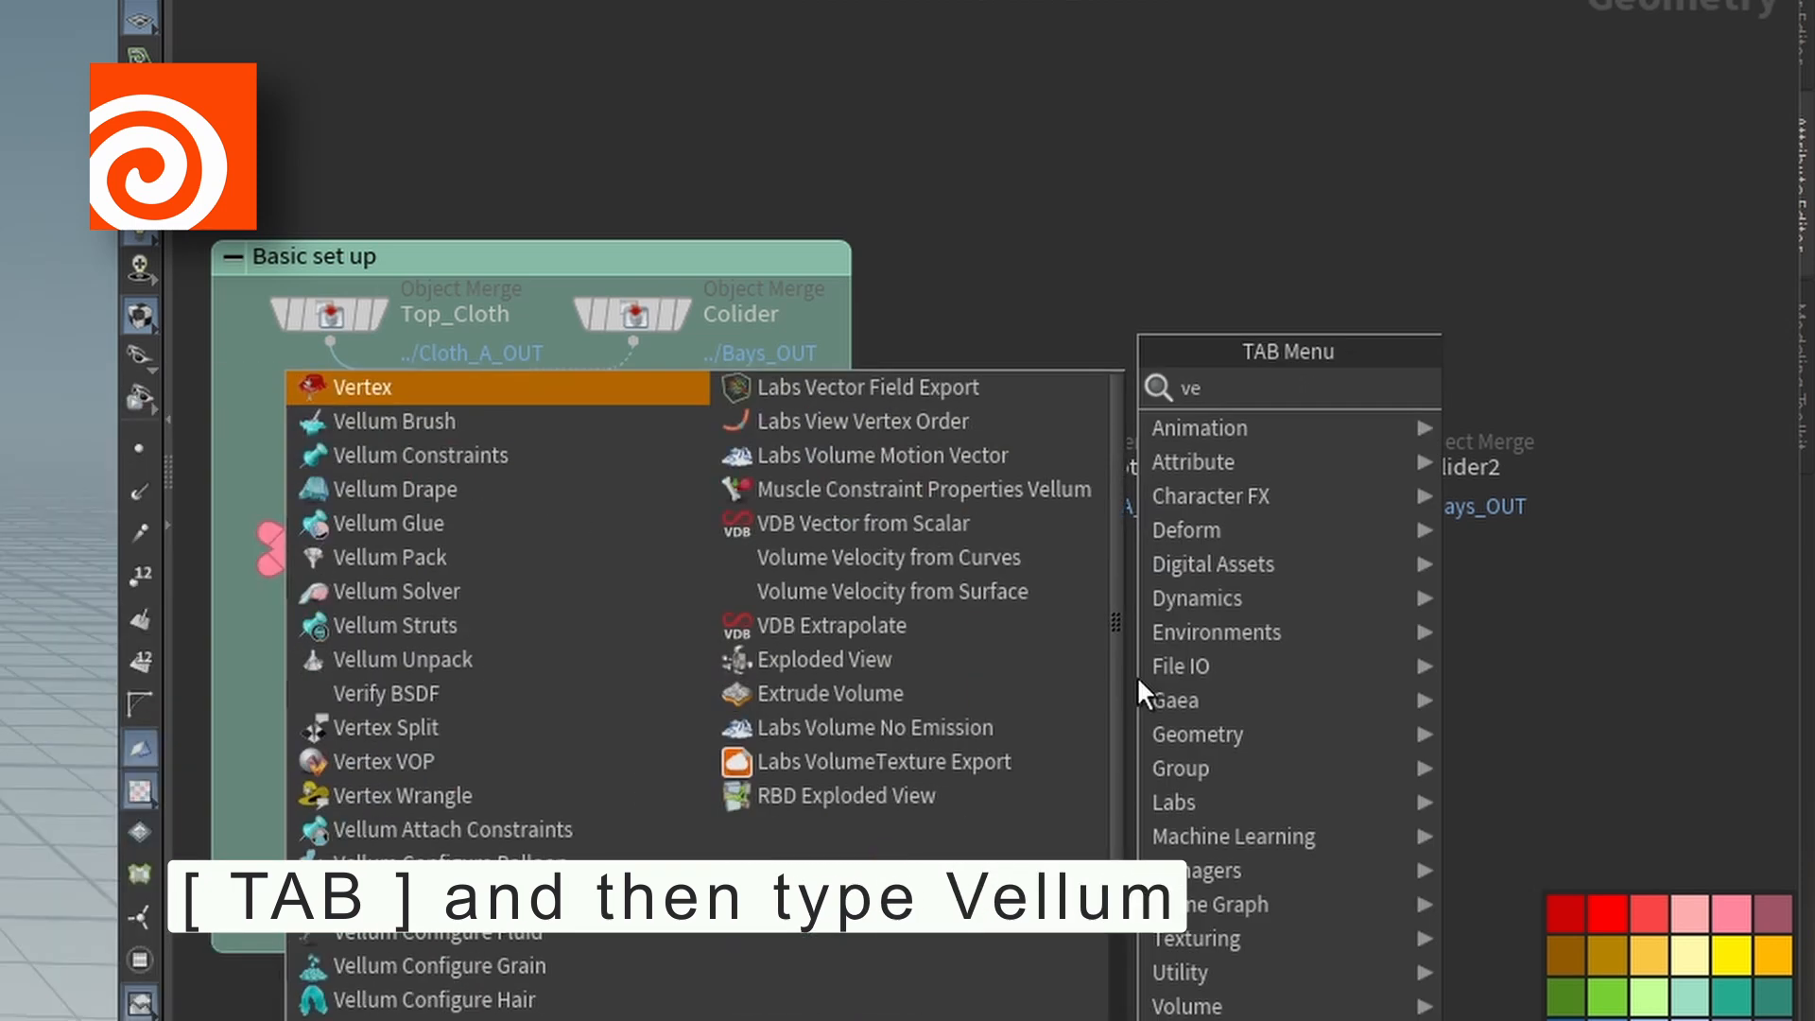
text(llu)
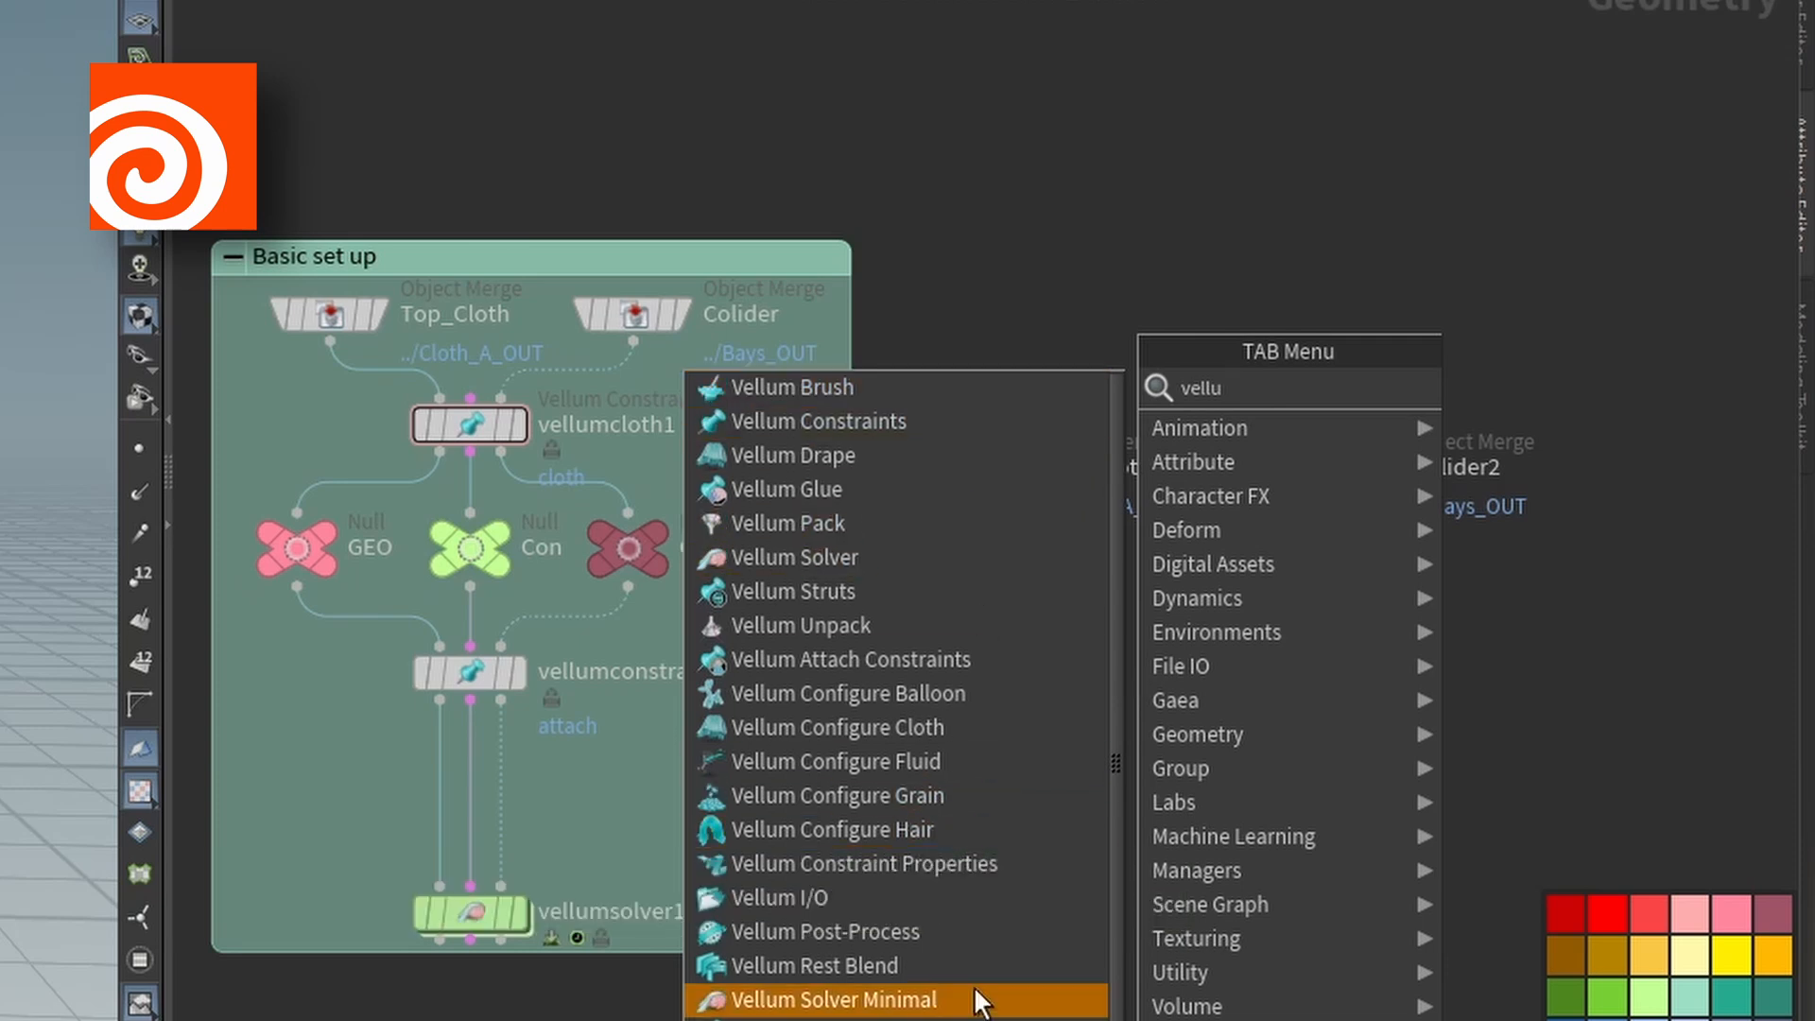
scroll(981, 1002, down, 1)
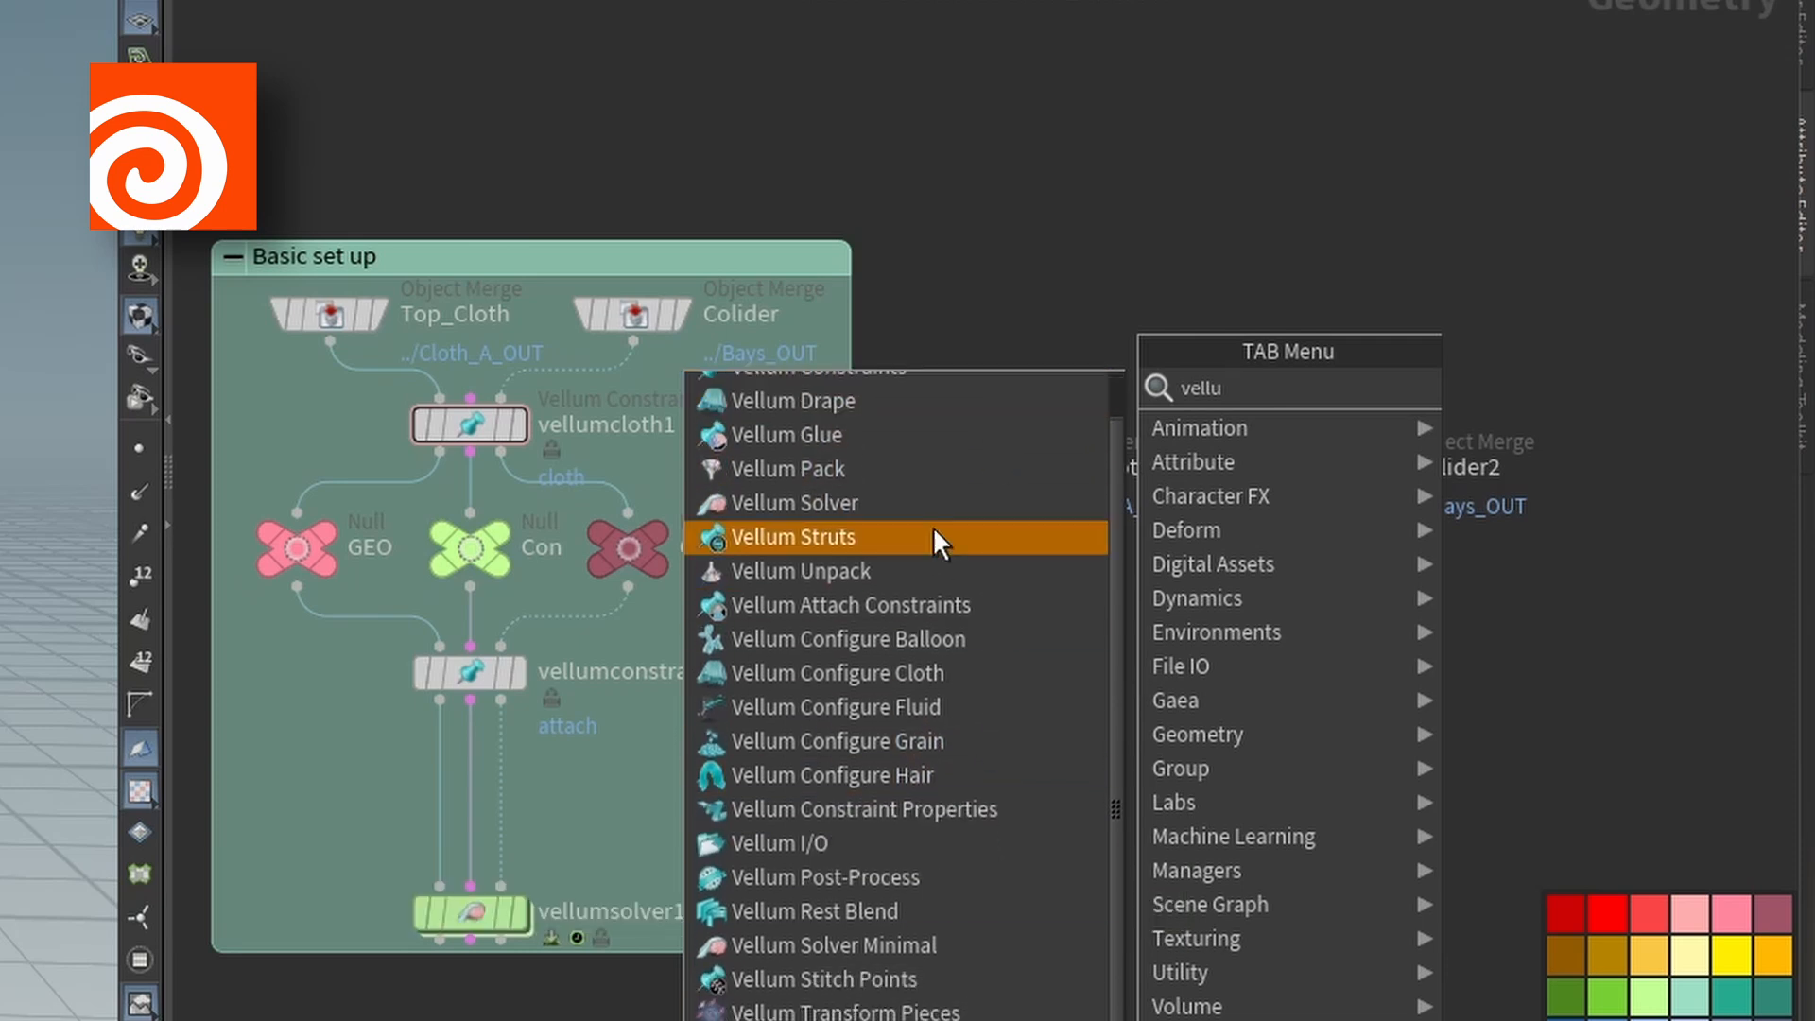
scroll(933, 537, up, 1)
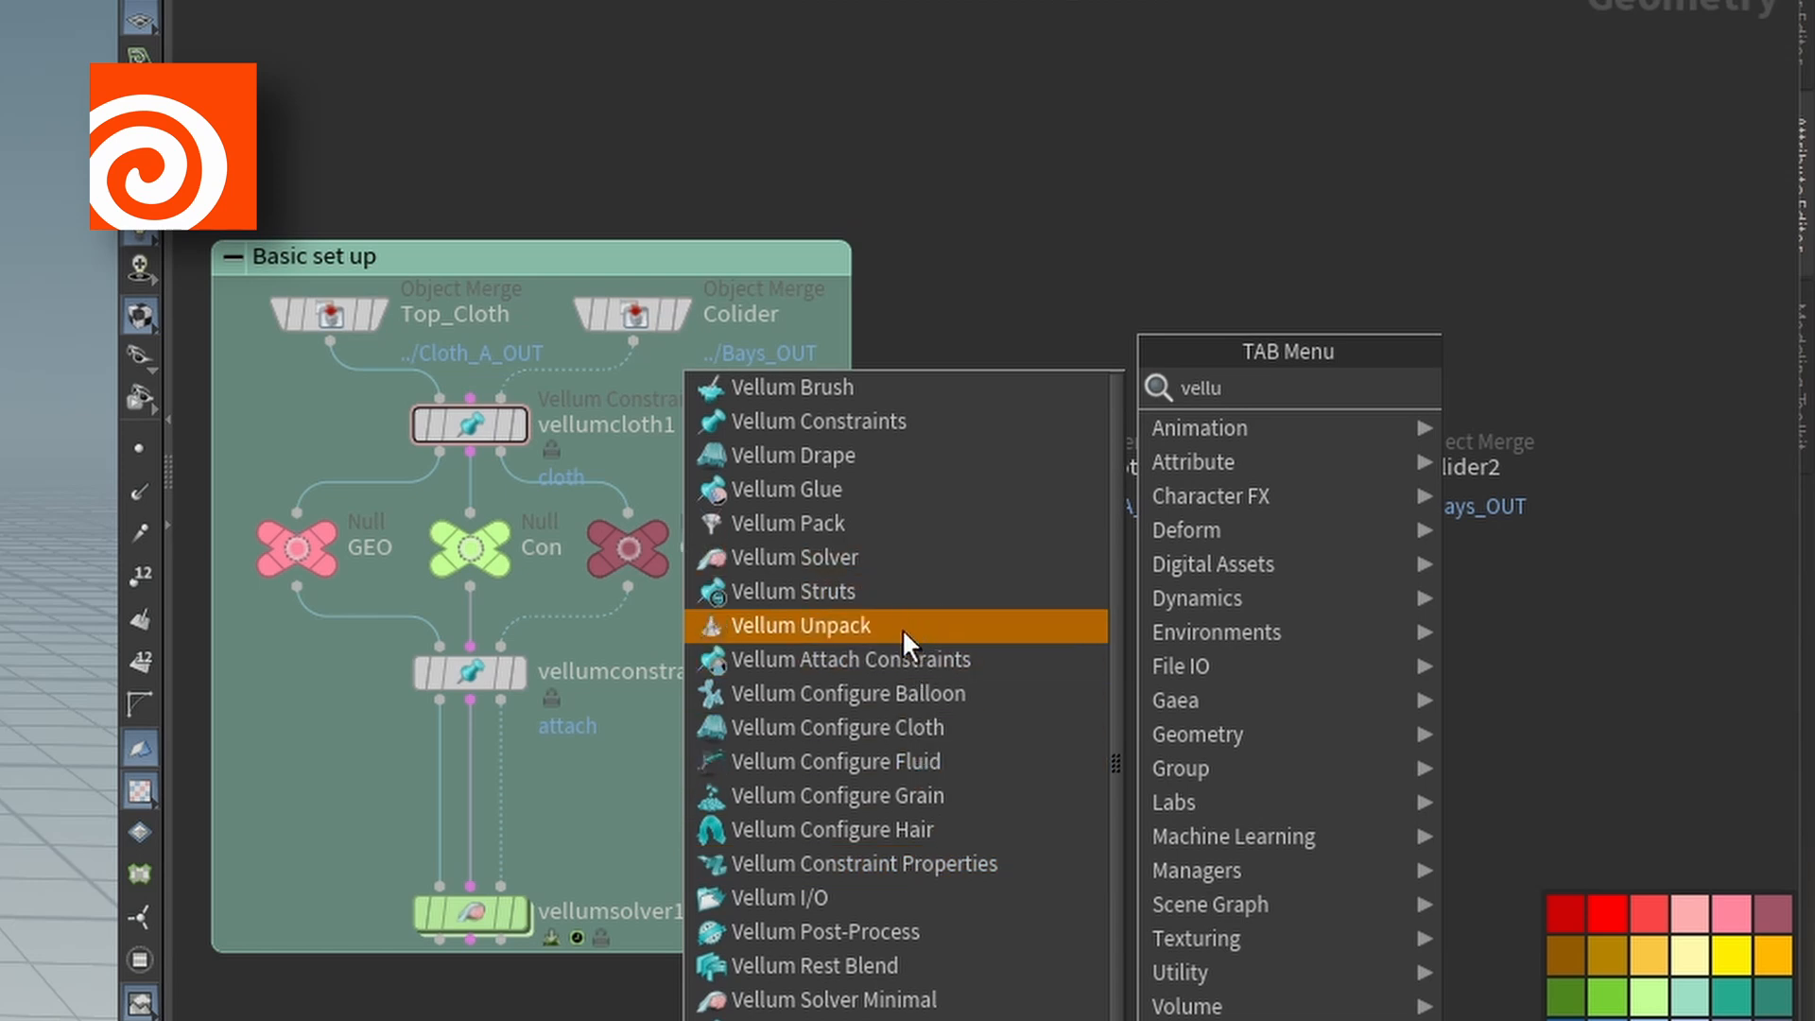
click(932, 729)
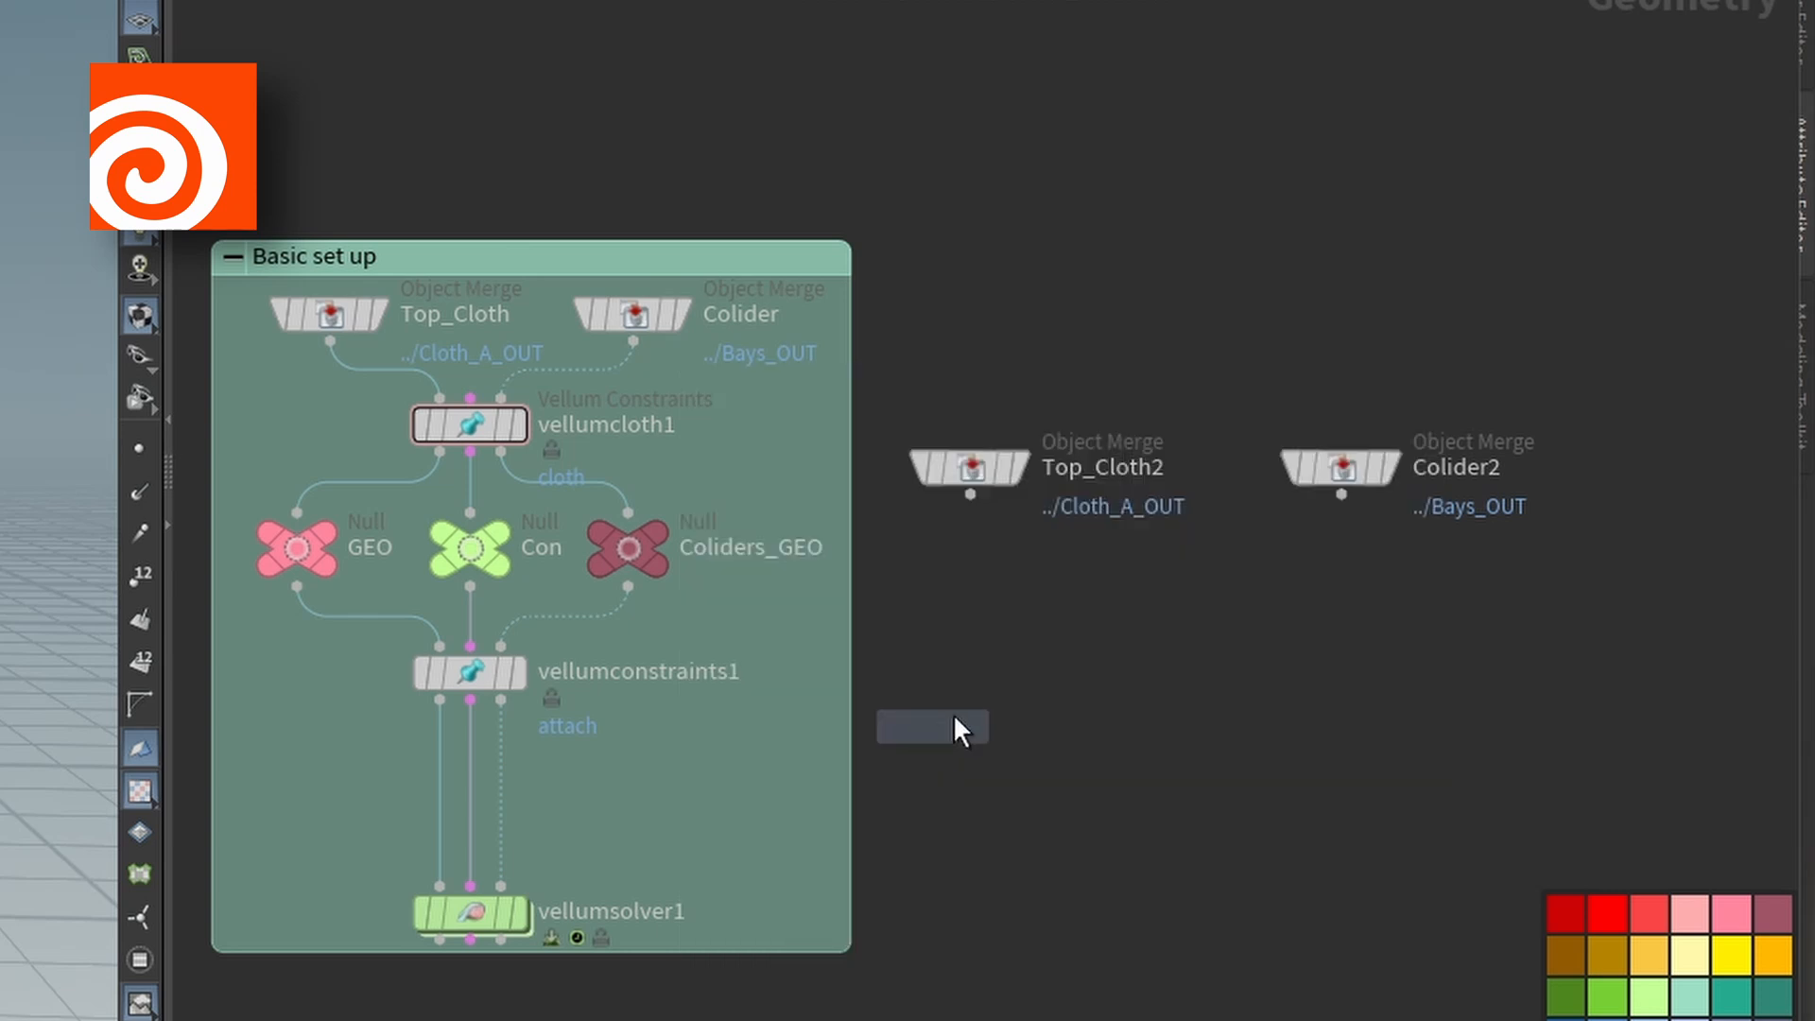
click(1218, 632)
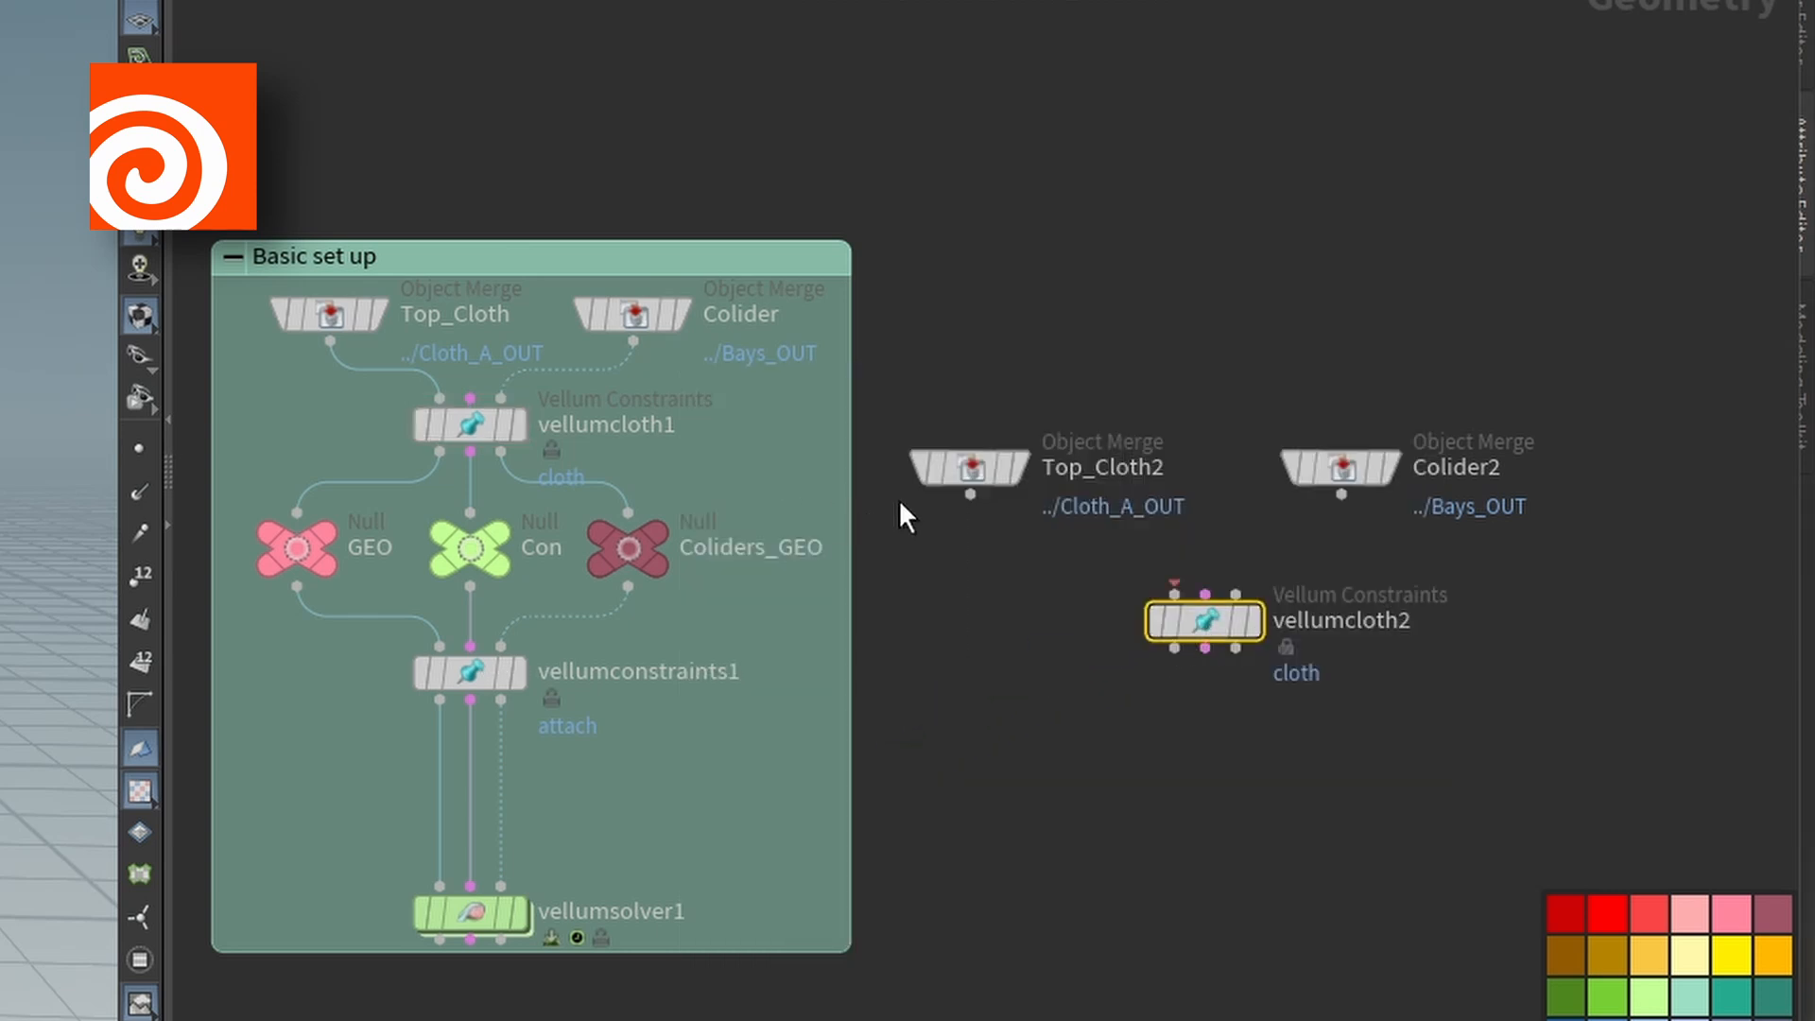
Connect the output of Top_Cloth2 to the Vellum Geometry input of the new cloth constraint node
drag(970, 493, 1097, 556)
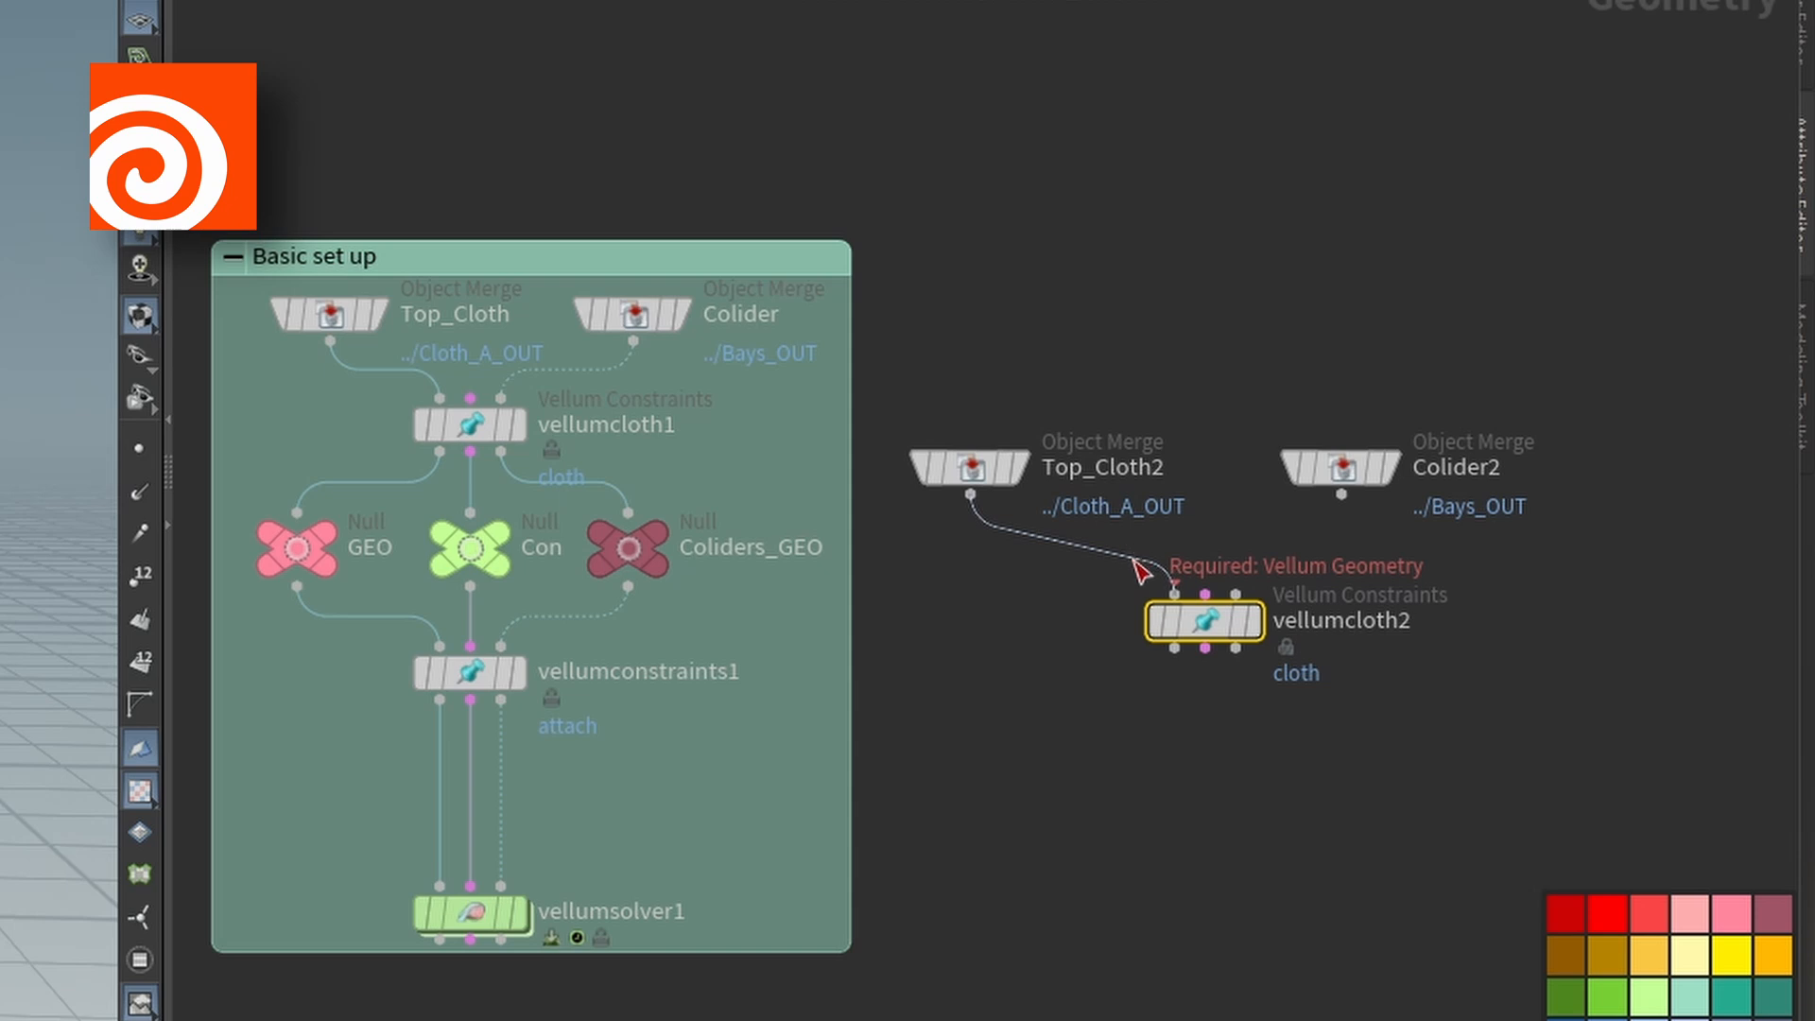
drag(1139, 570, 1140, 570)
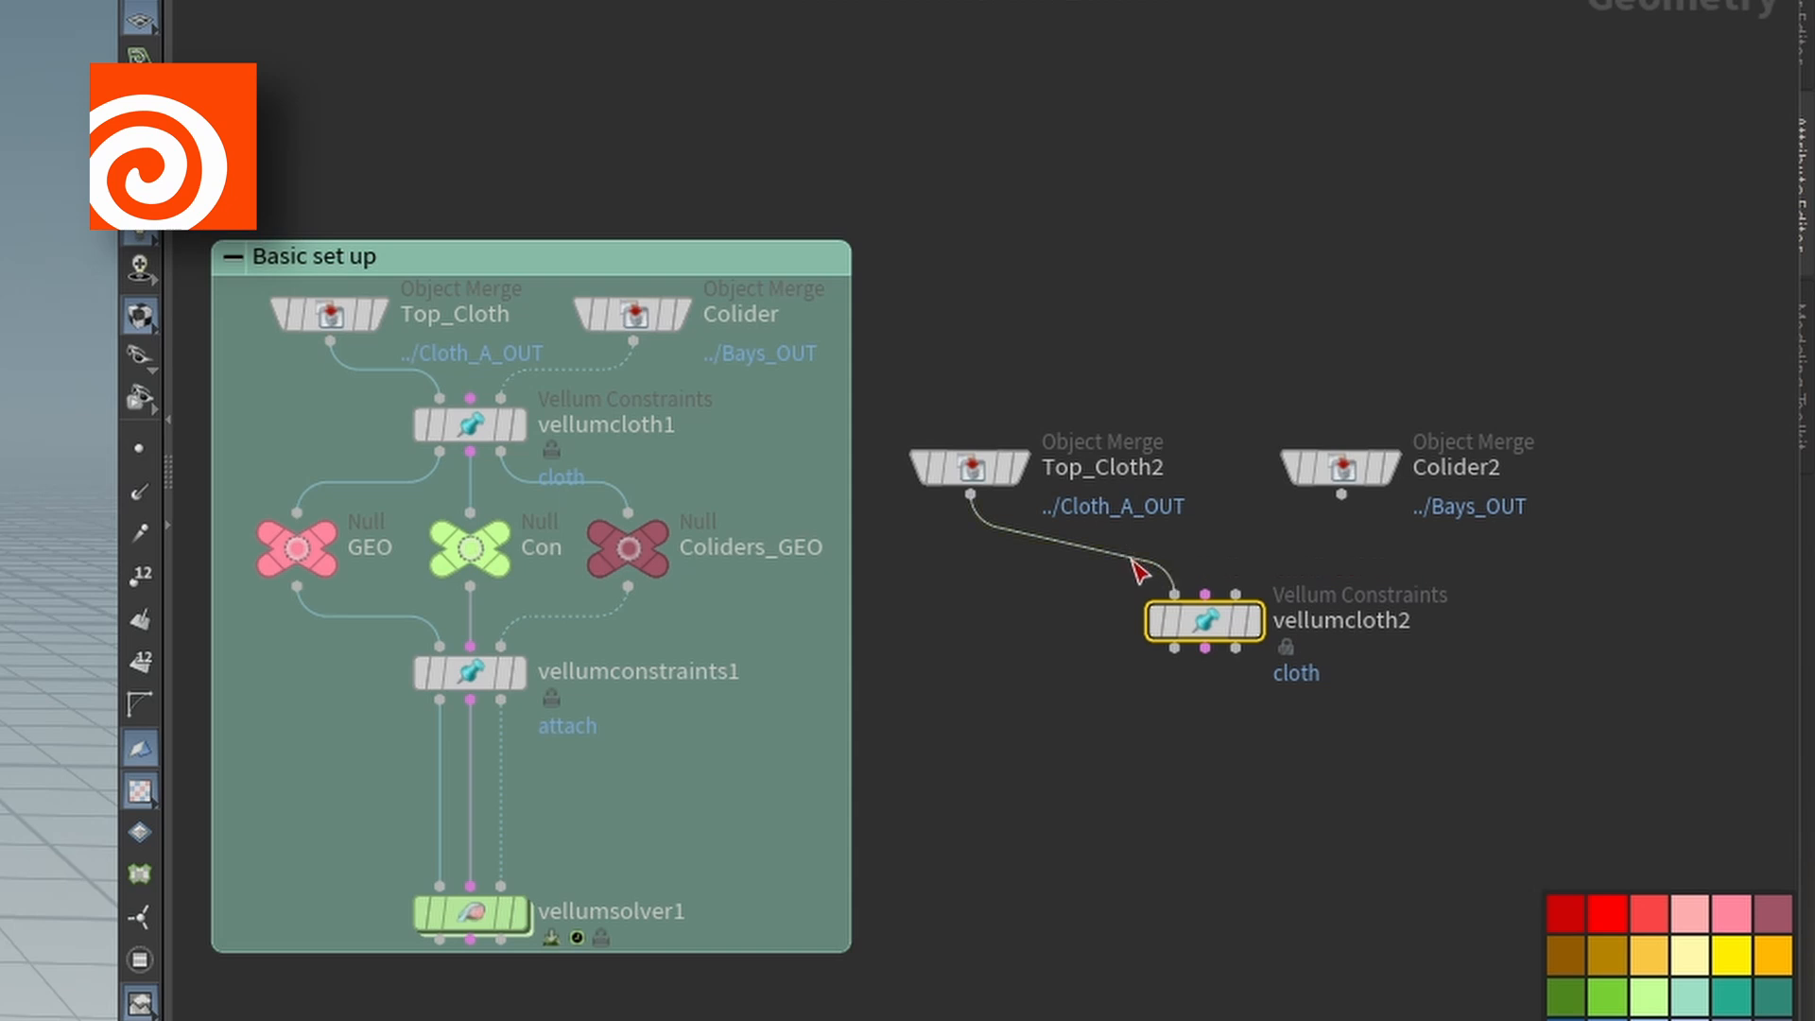
mouse_move(992, 480)
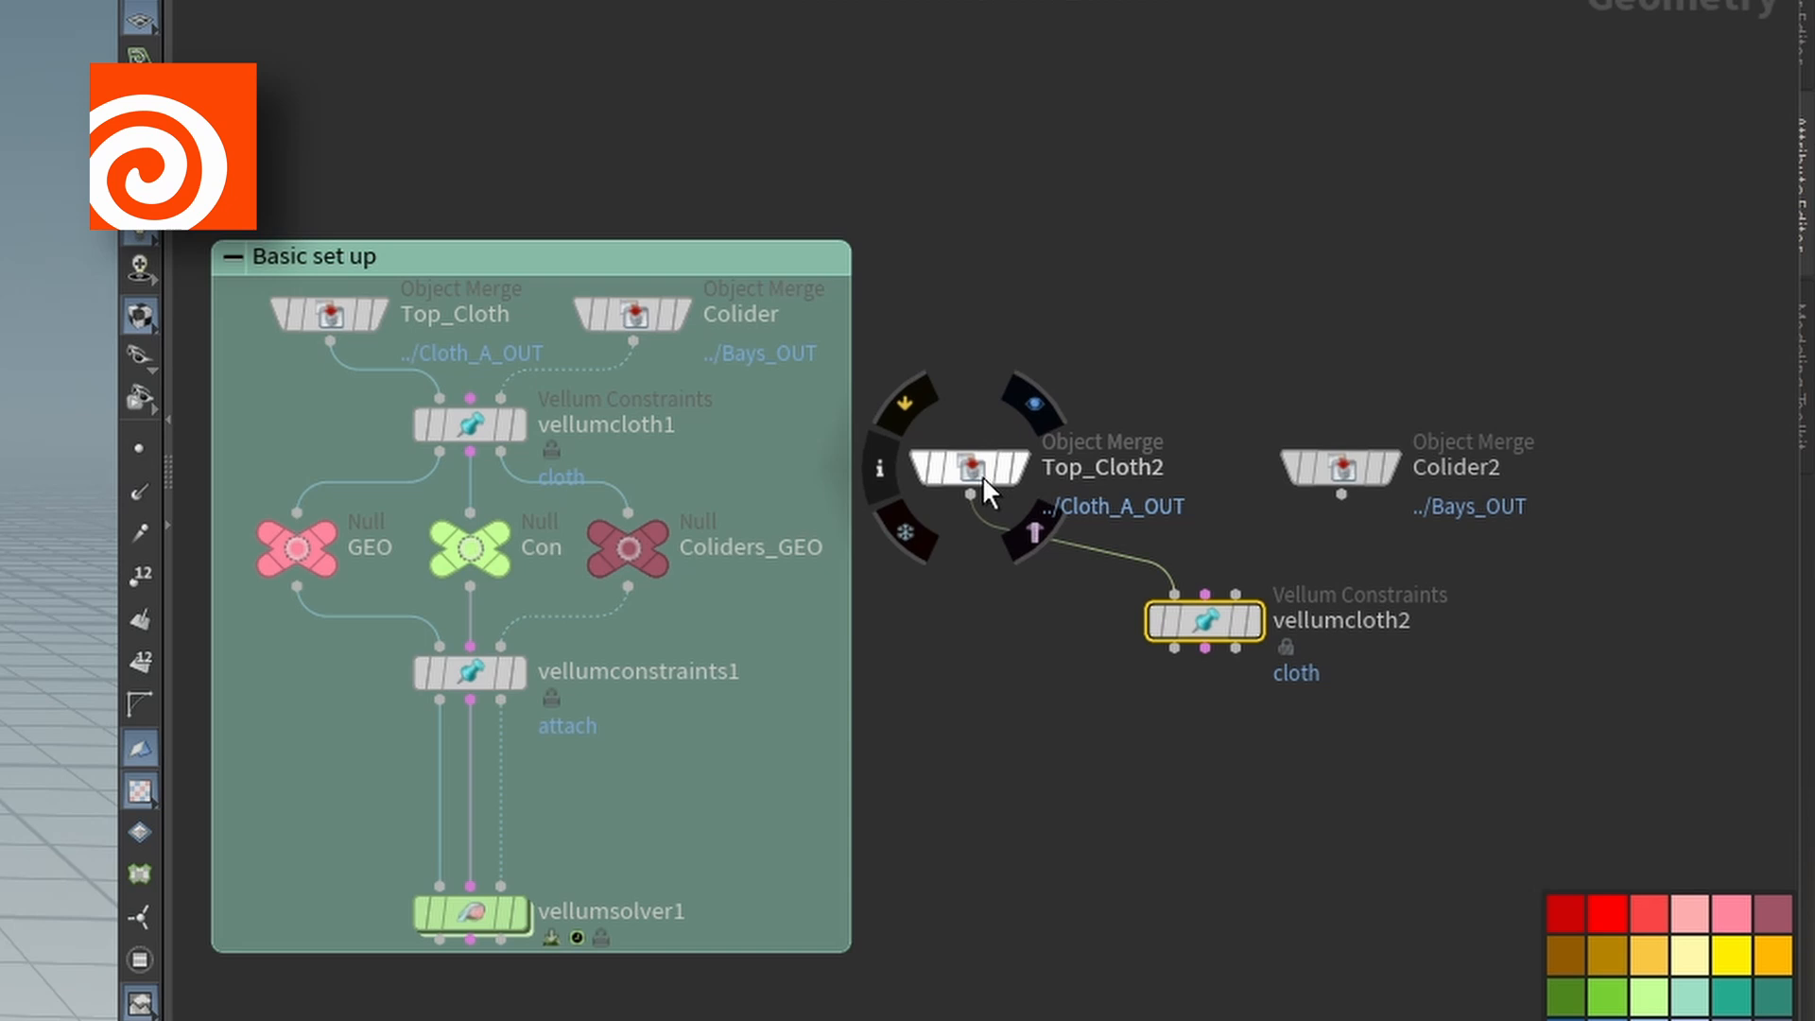
Connect Colider2 to the third input of vellumcloth2 and centre that node beneath the two Object Merge nodes
click(1341, 502)
click(1241, 579)
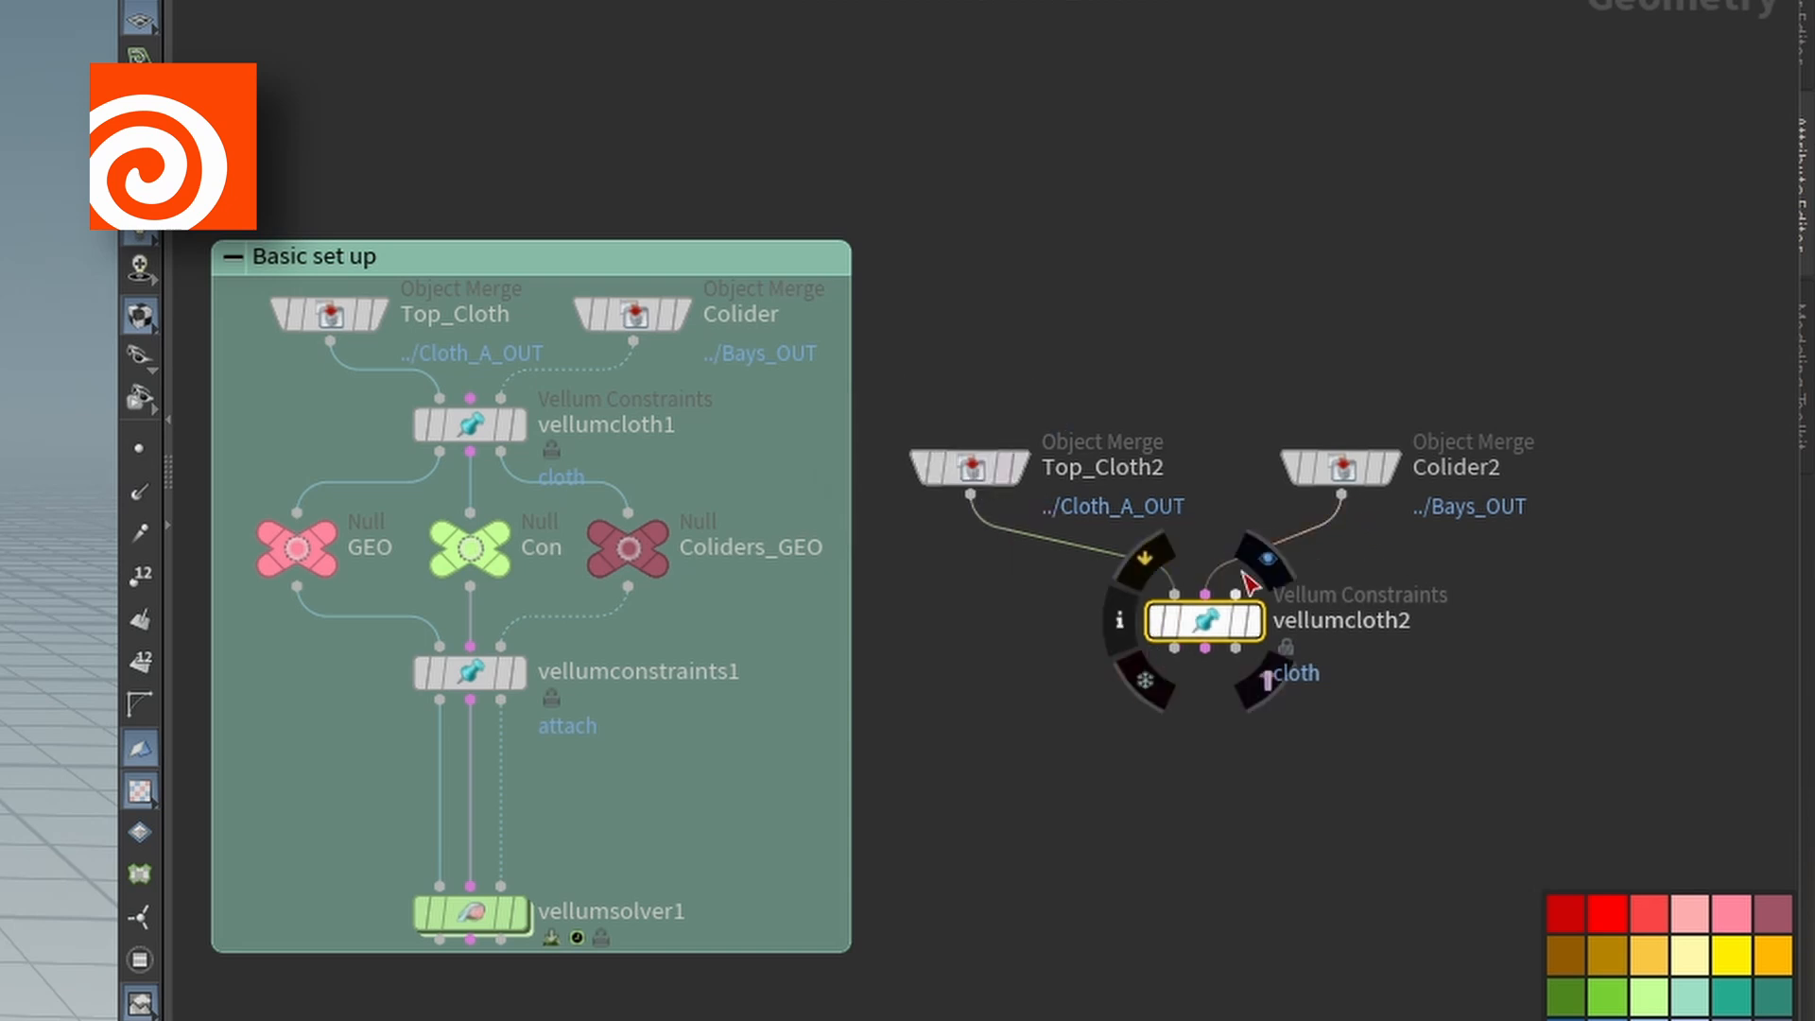
click(1342, 495)
click(1236, 594)
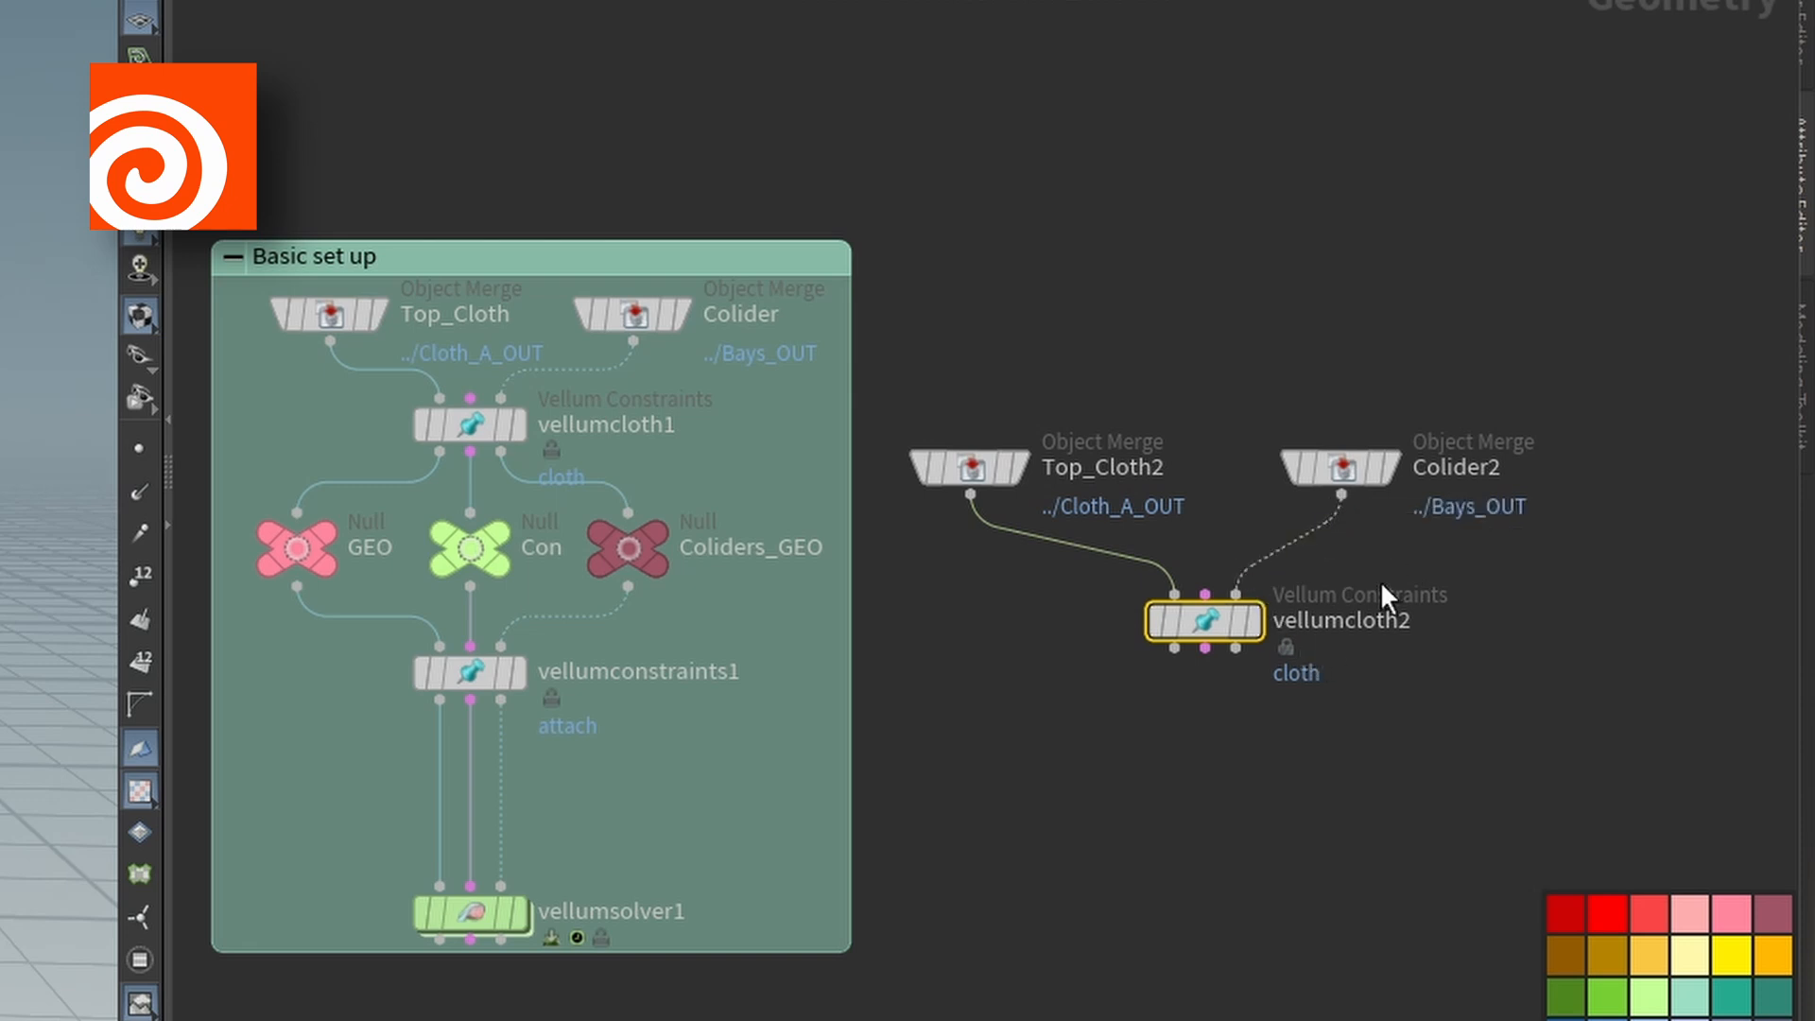
mouse_move(1358, 472)
drag(1217, 624, 1157, 627)
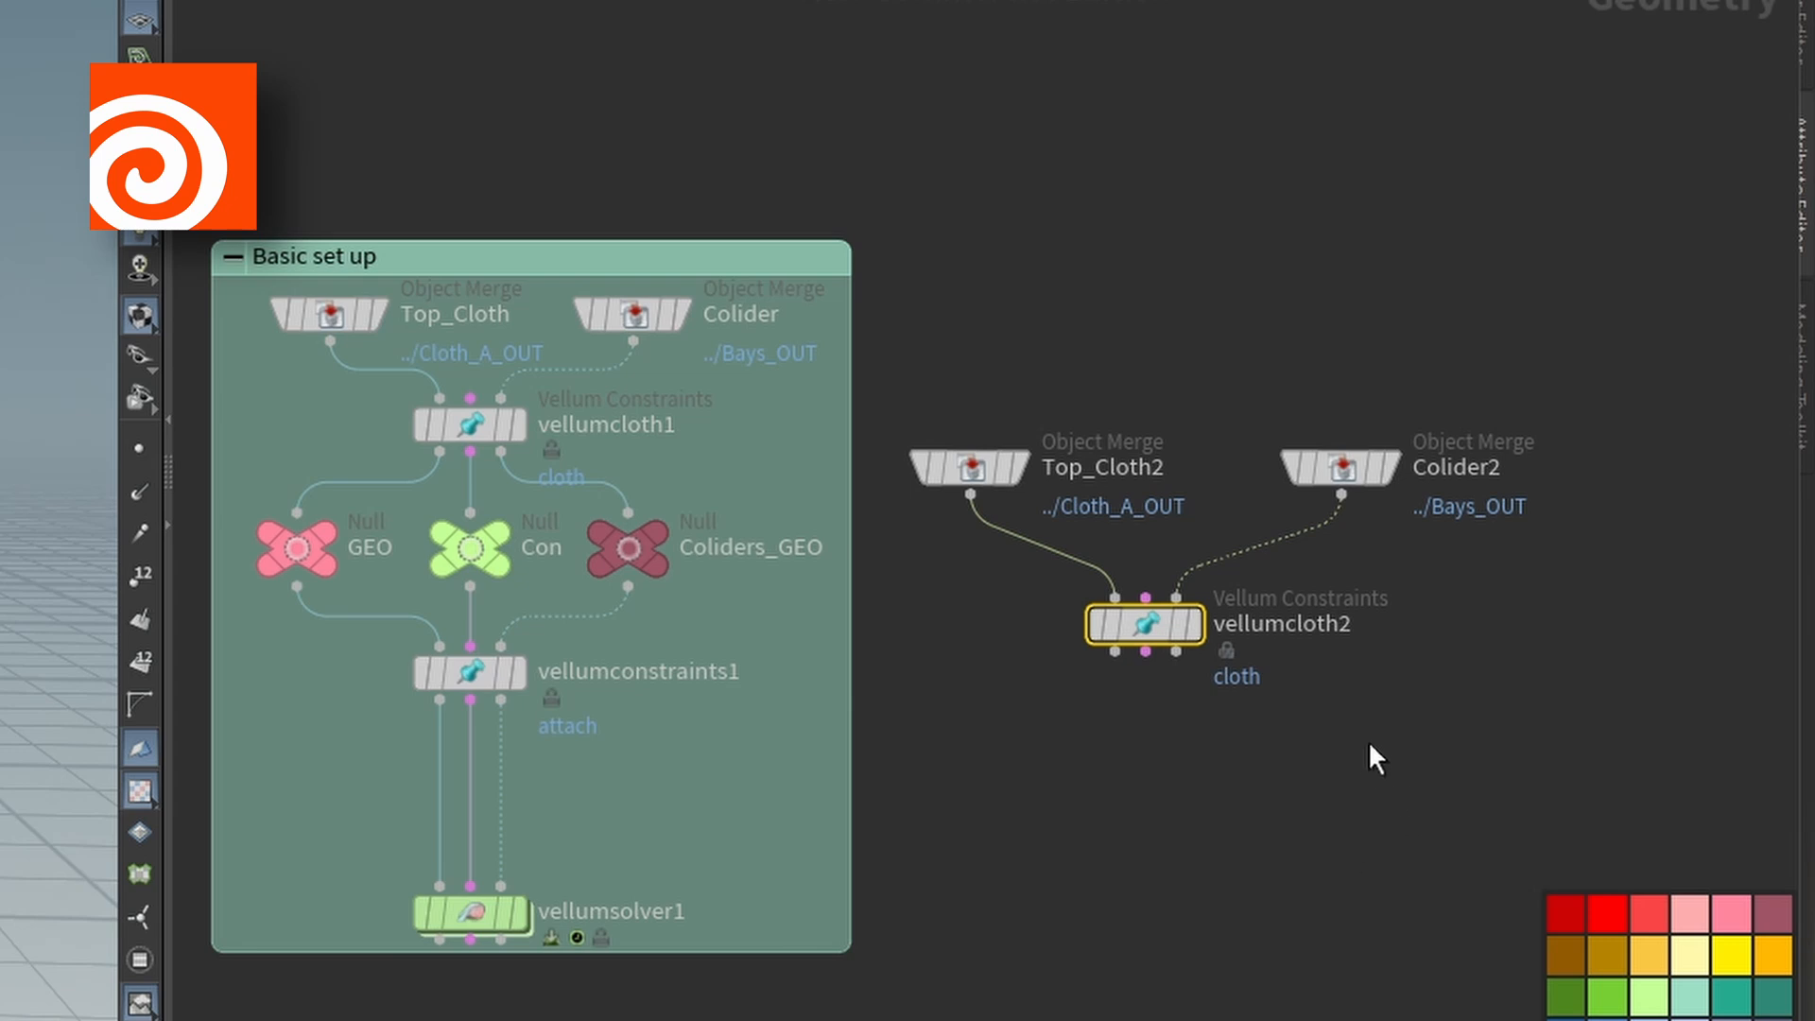
Show the parameters of vellumcloth2 over the network, keeping its node group in view beside them
key(p)
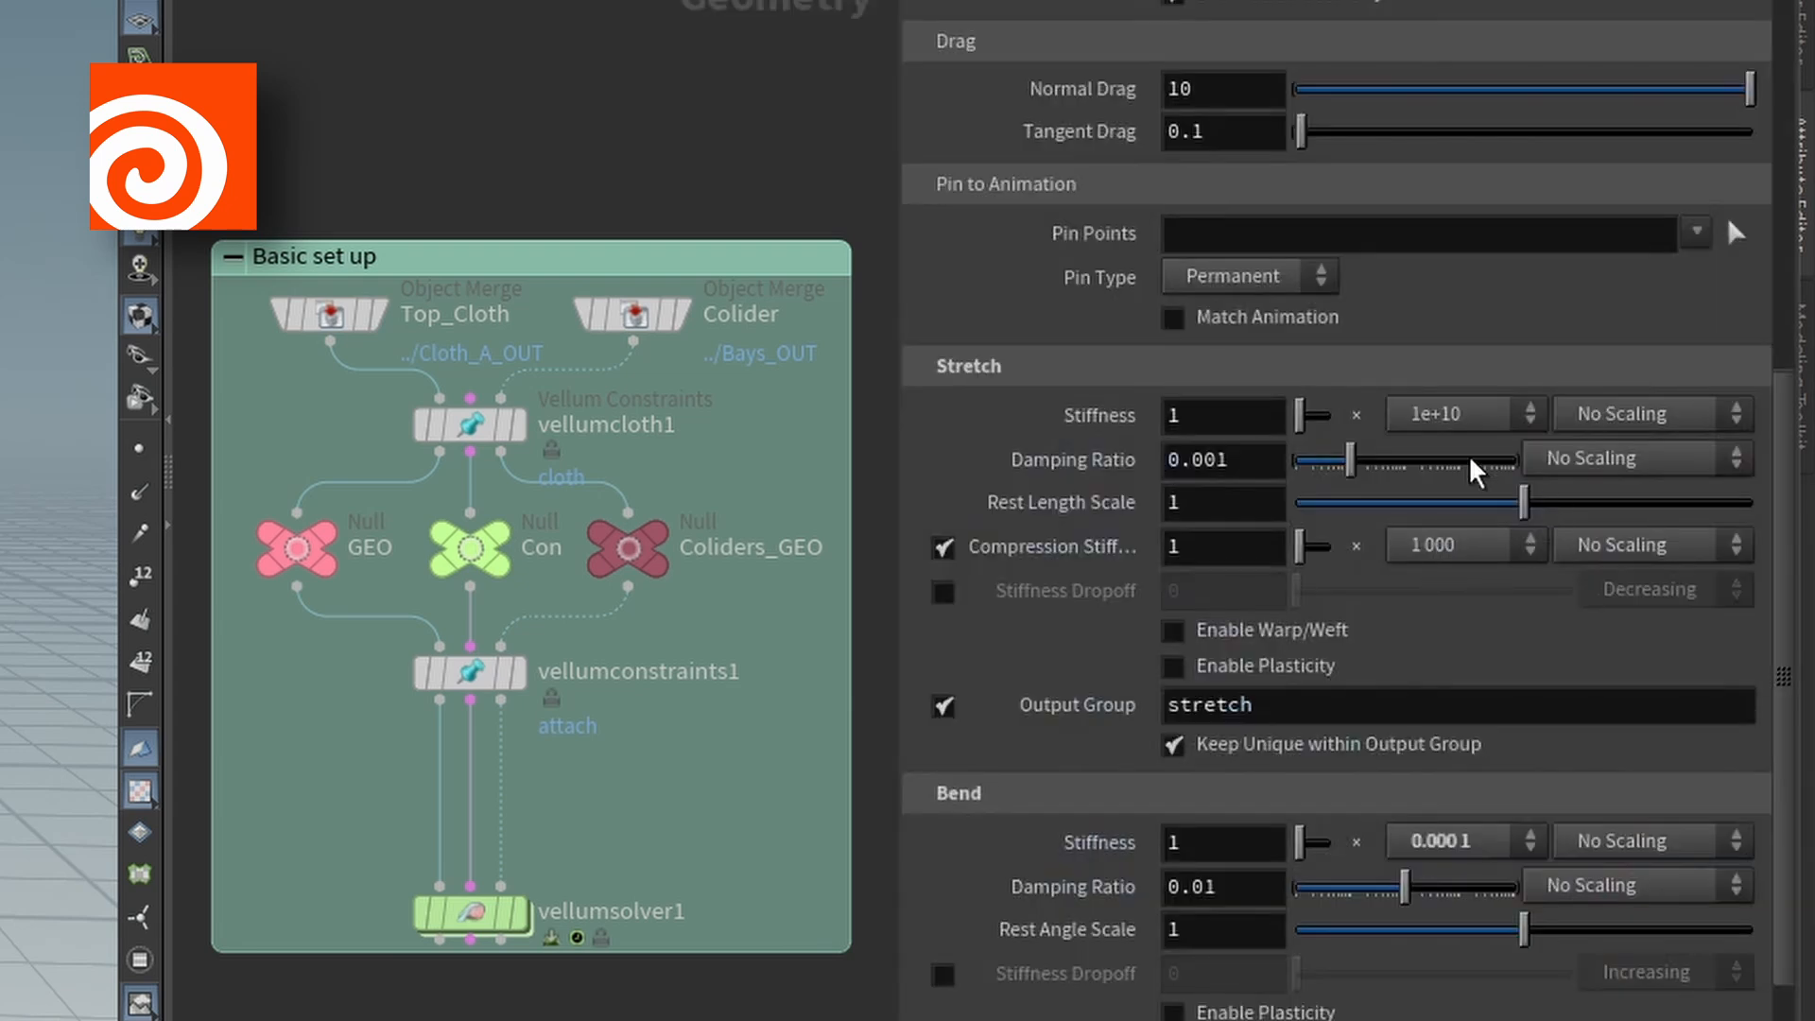
middle_drag(726, 967, 232, 998)
middle_drag(668, 931, 495, 872)
middle_drag(628, 810, 665, 796)
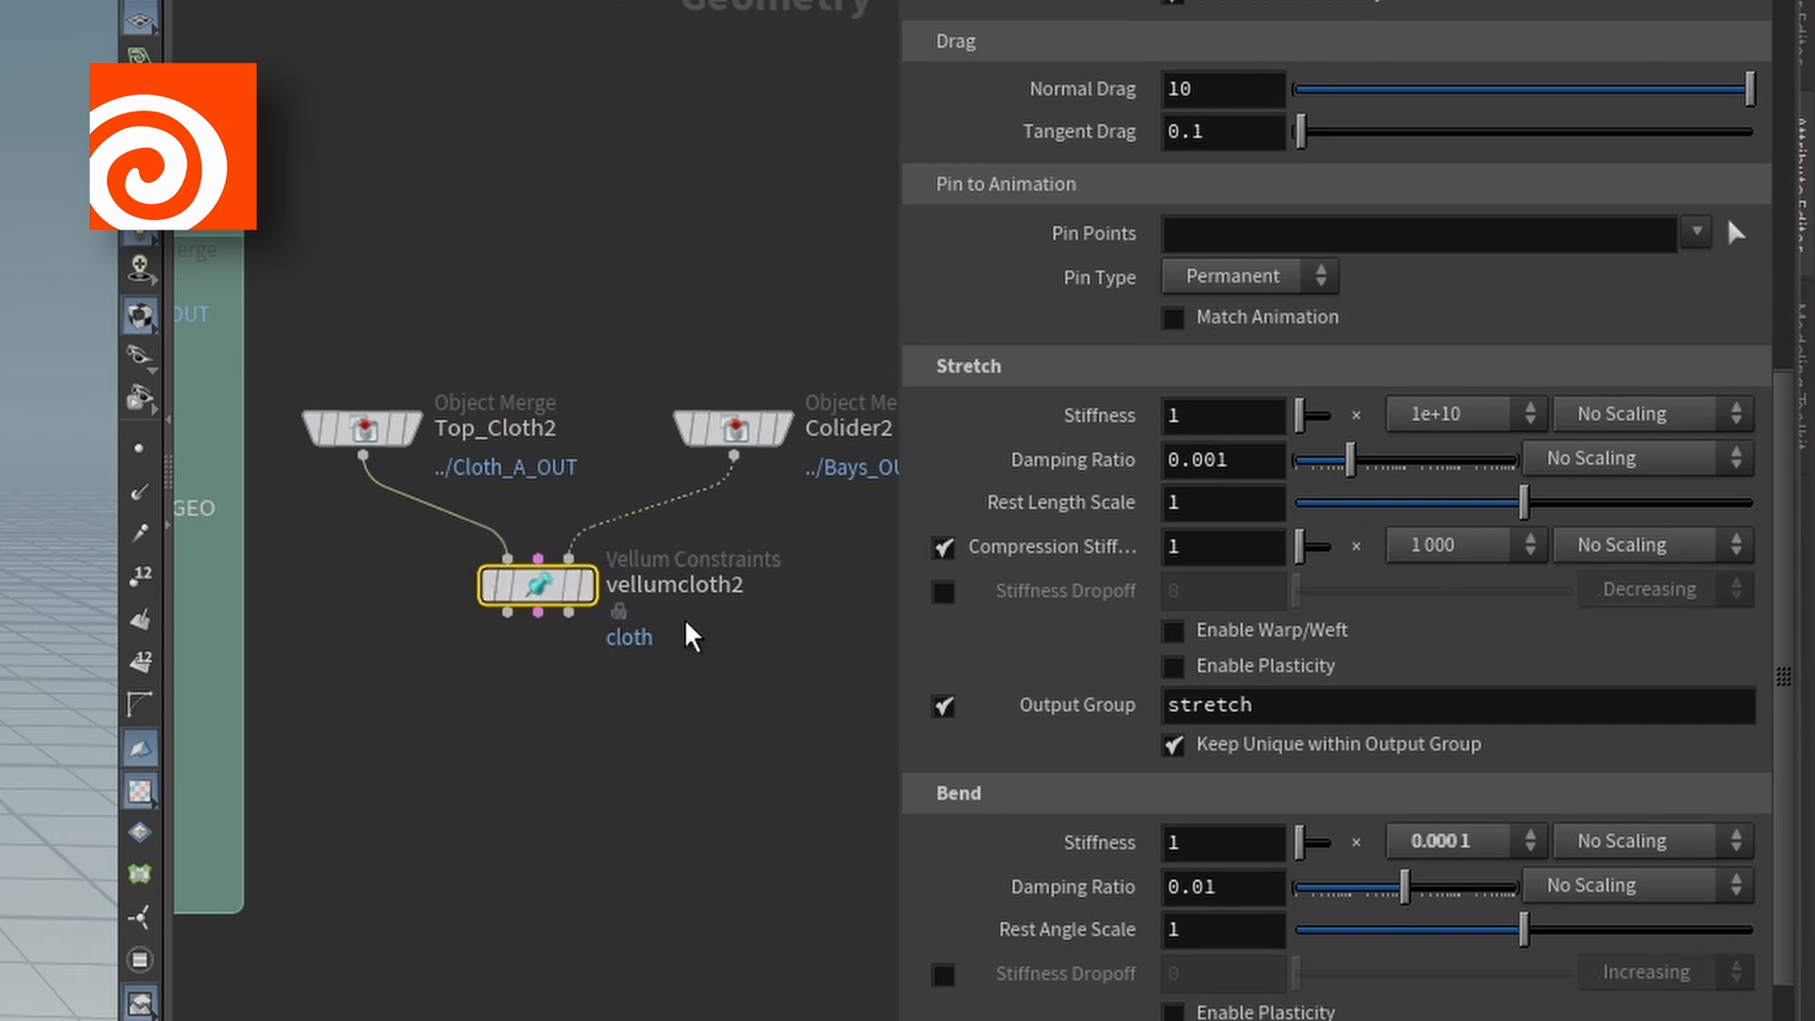
Review the constraint type, geometry, drag, pin, stretch and bend parameters of vellumcloth2
scroll(1173, 321, up, 6)
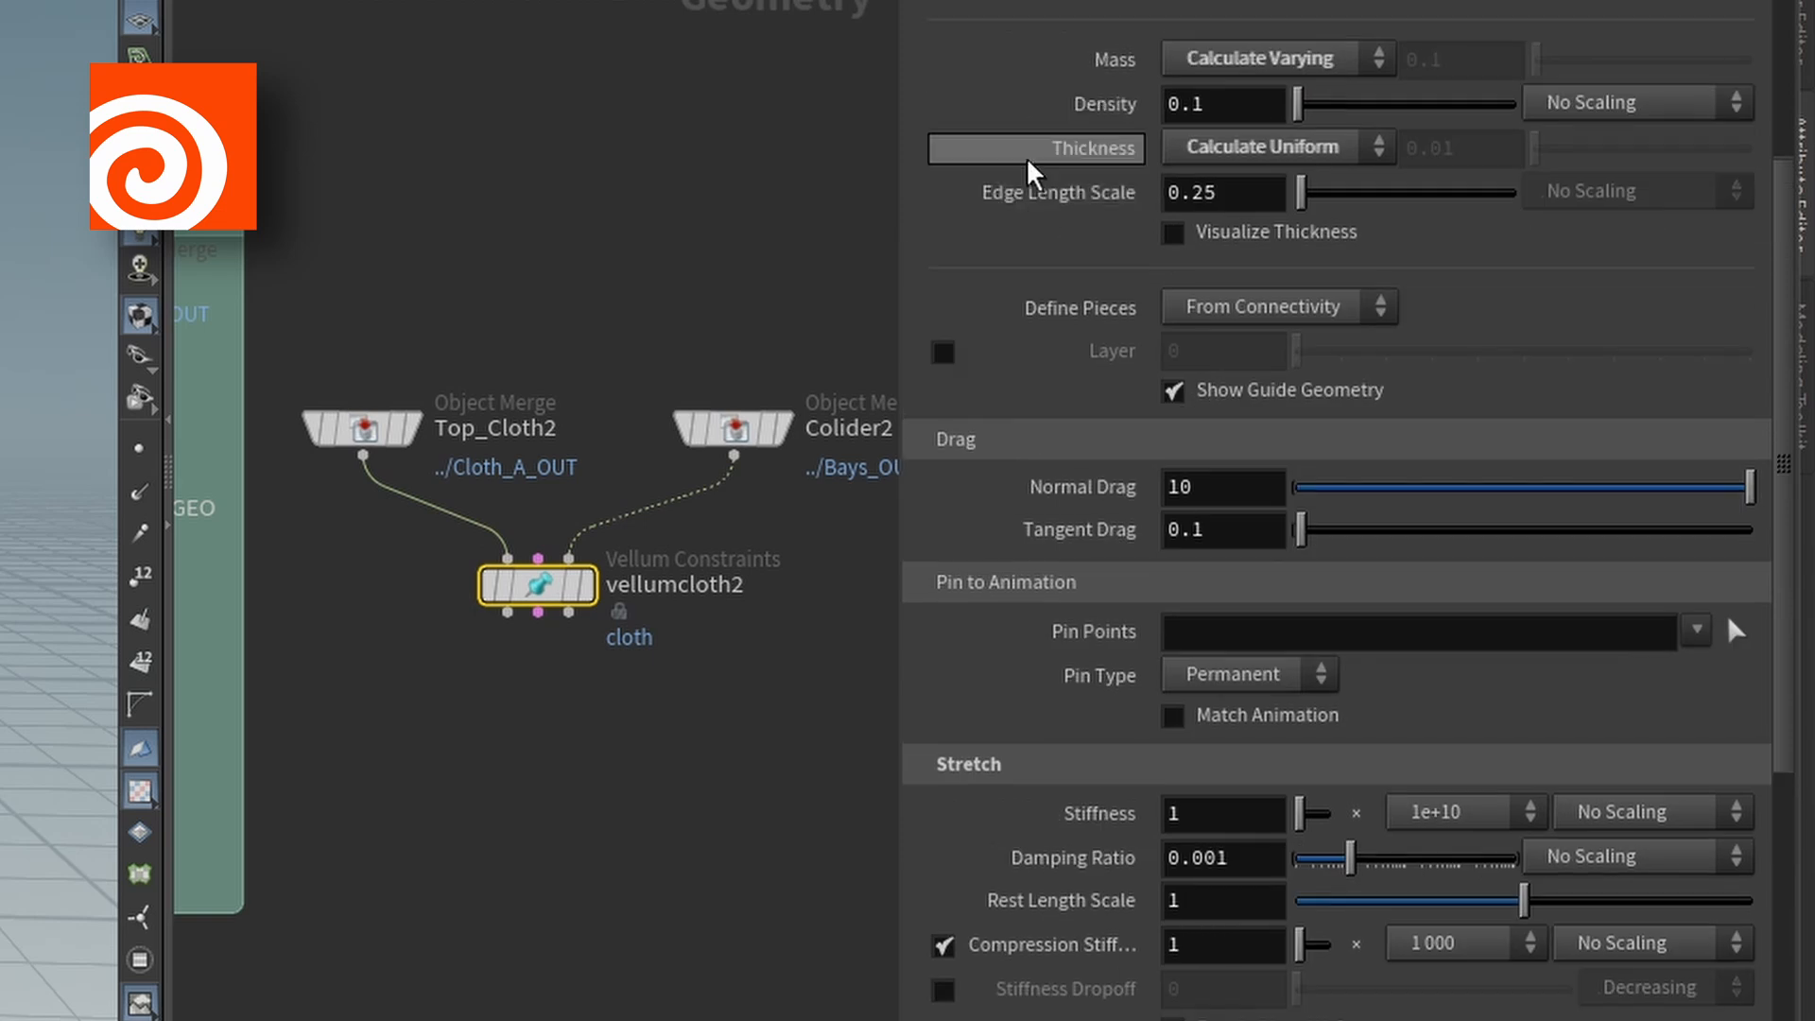
scroll(992, 168, up, 2)
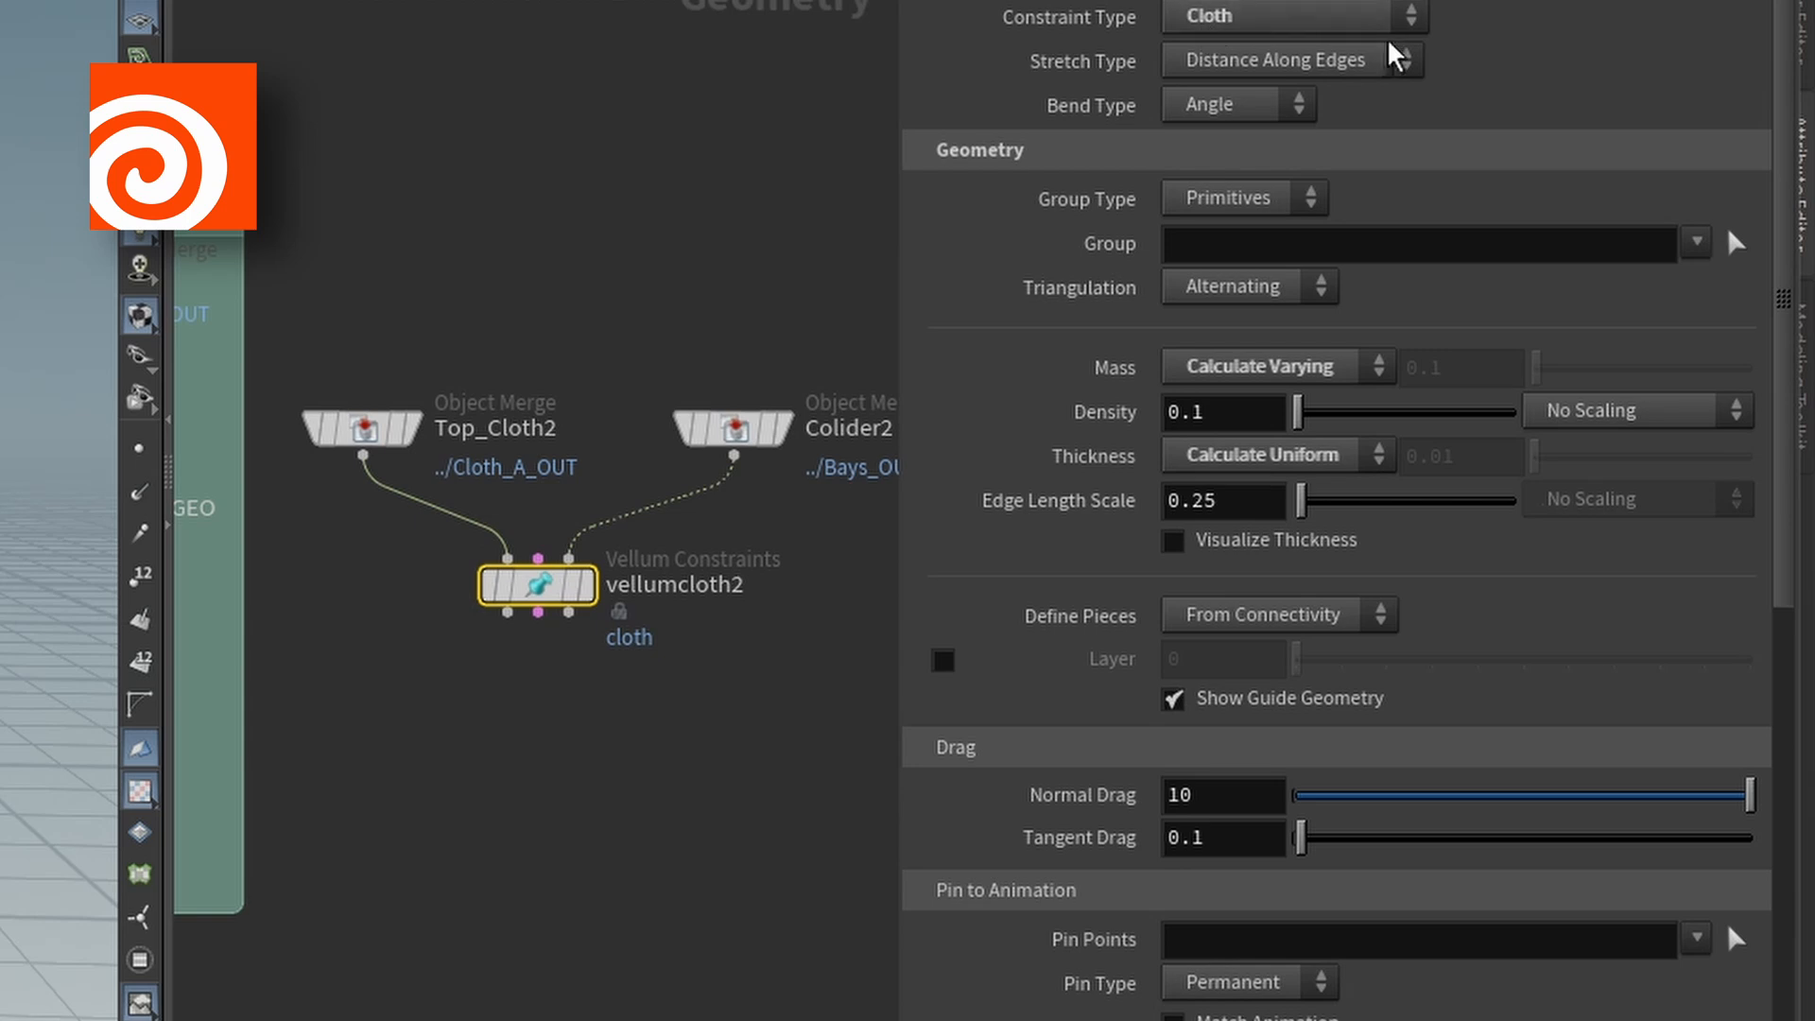
scroll(1083, 606, down, 4)
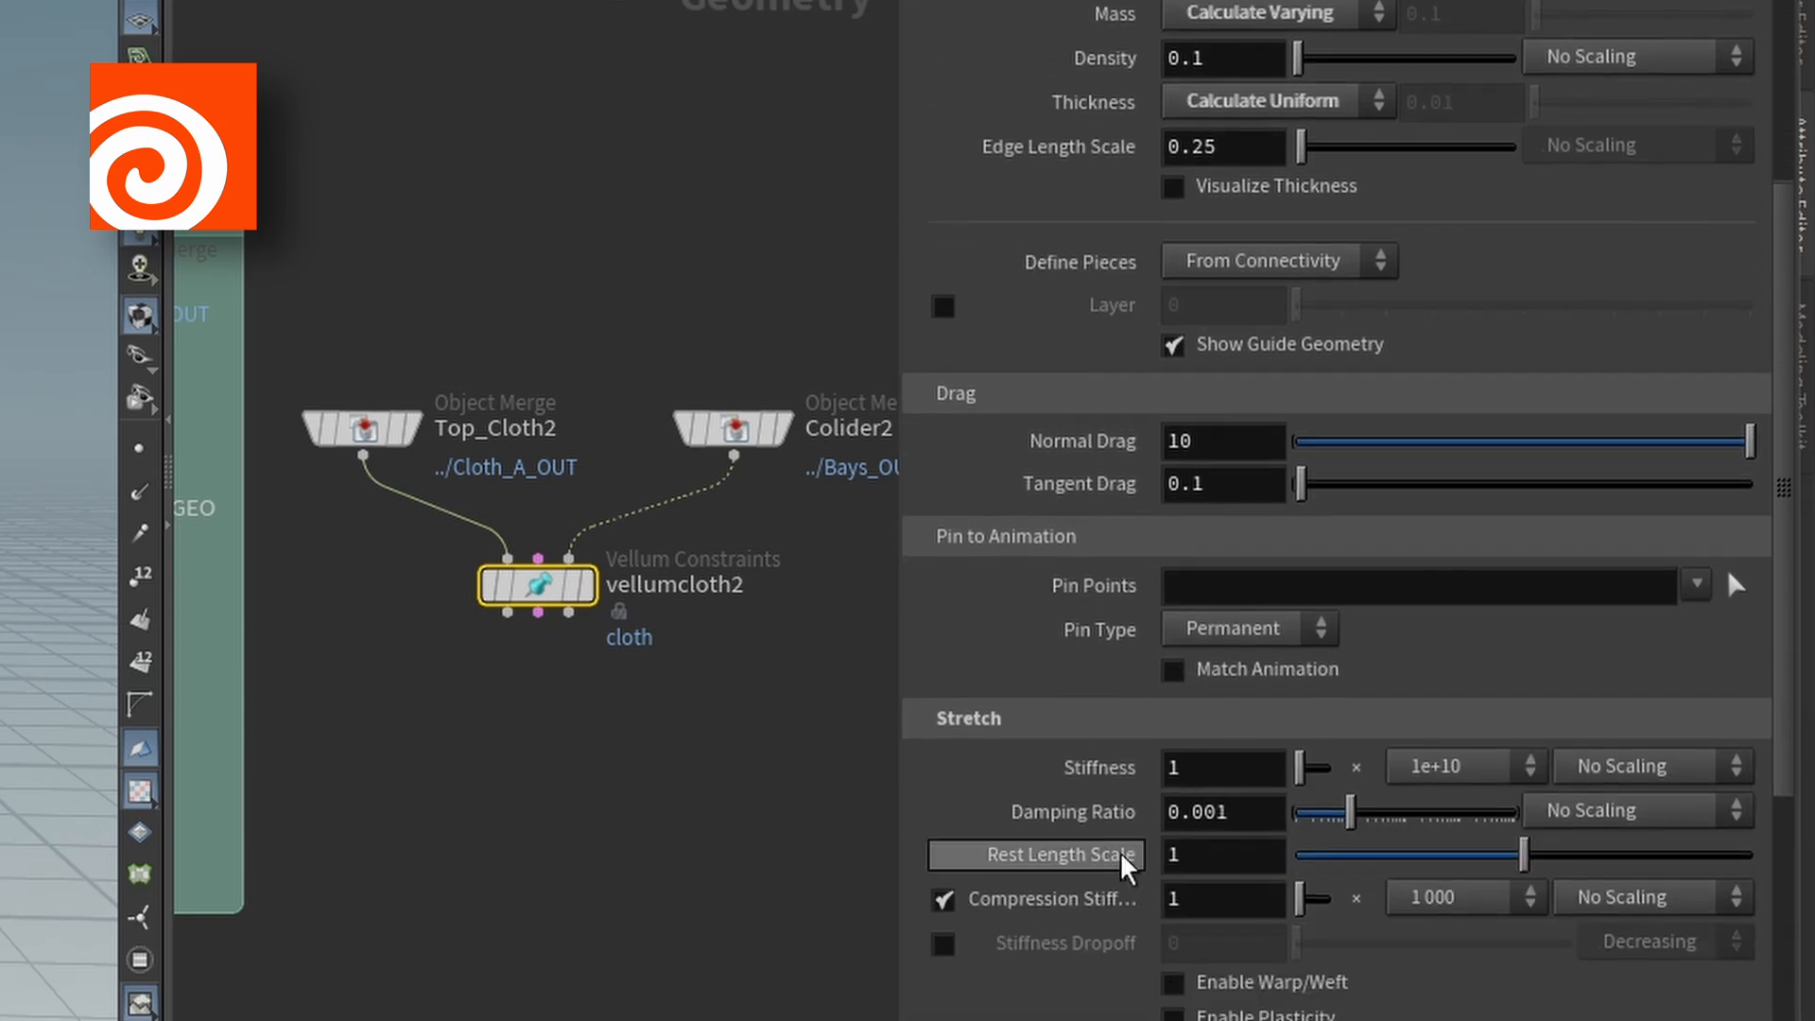
scroll(1087, 851, down, 6)
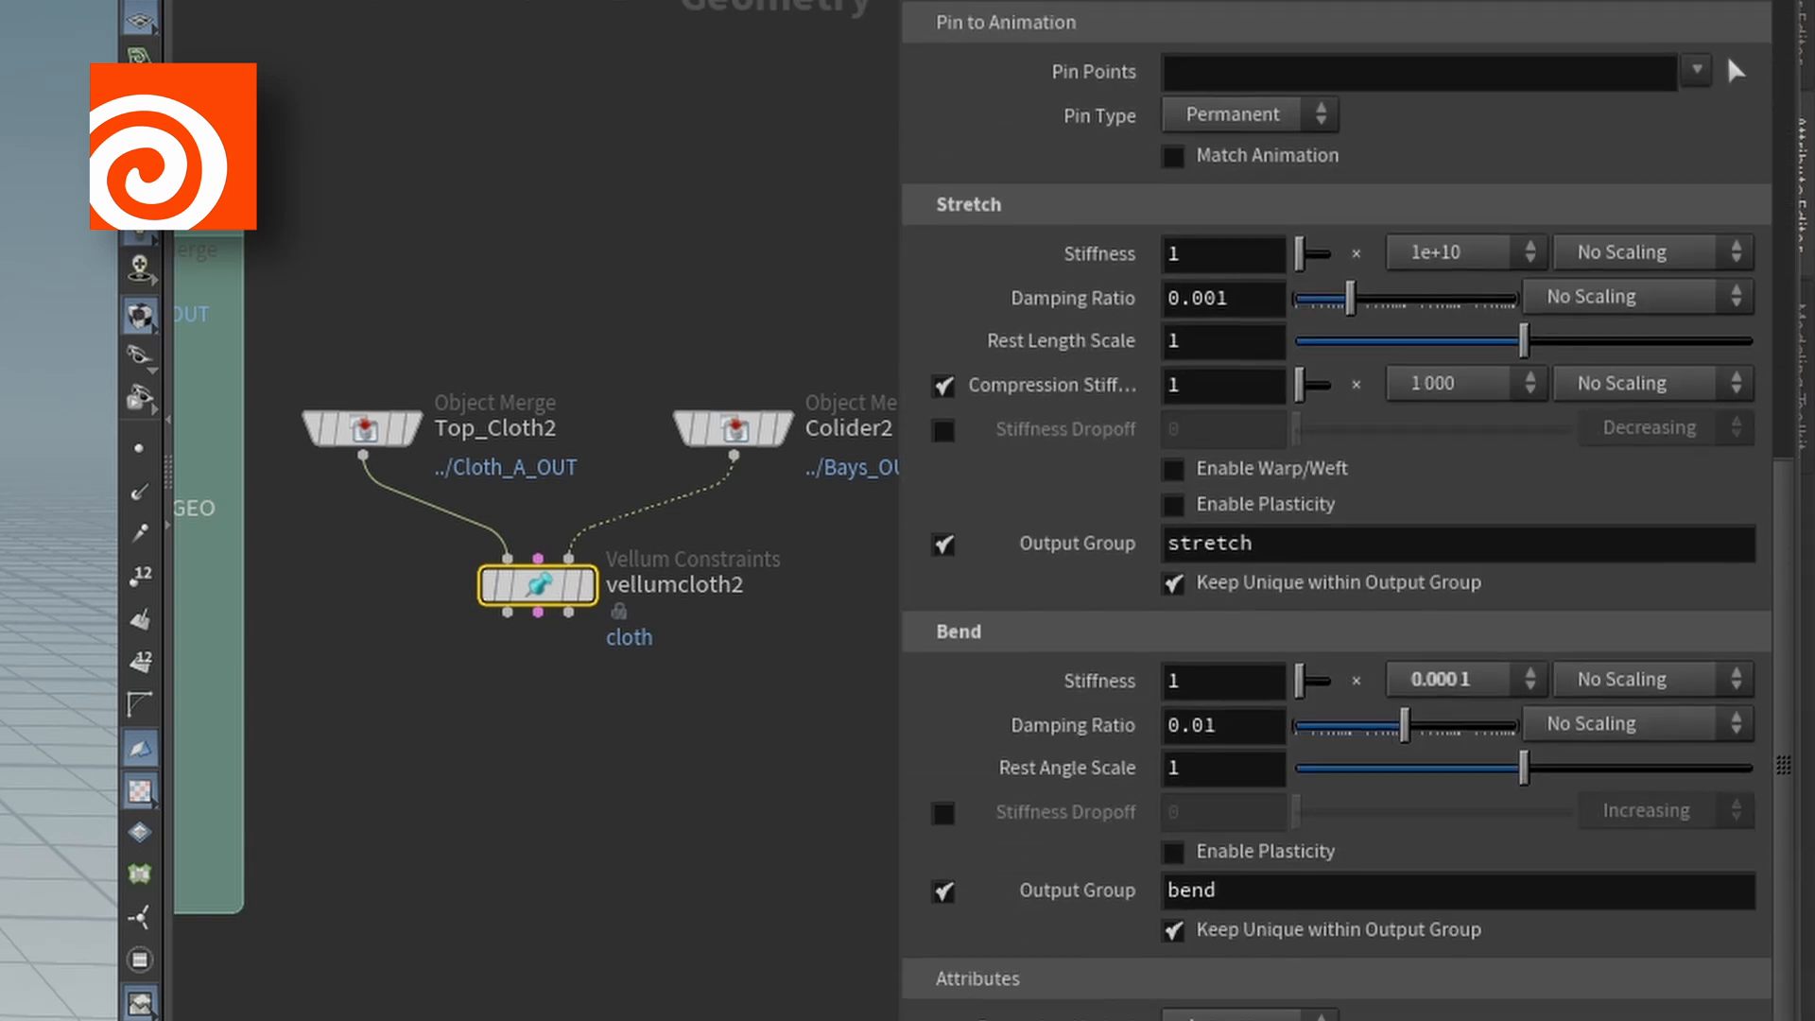
scroll(1059, 529, up, 8)
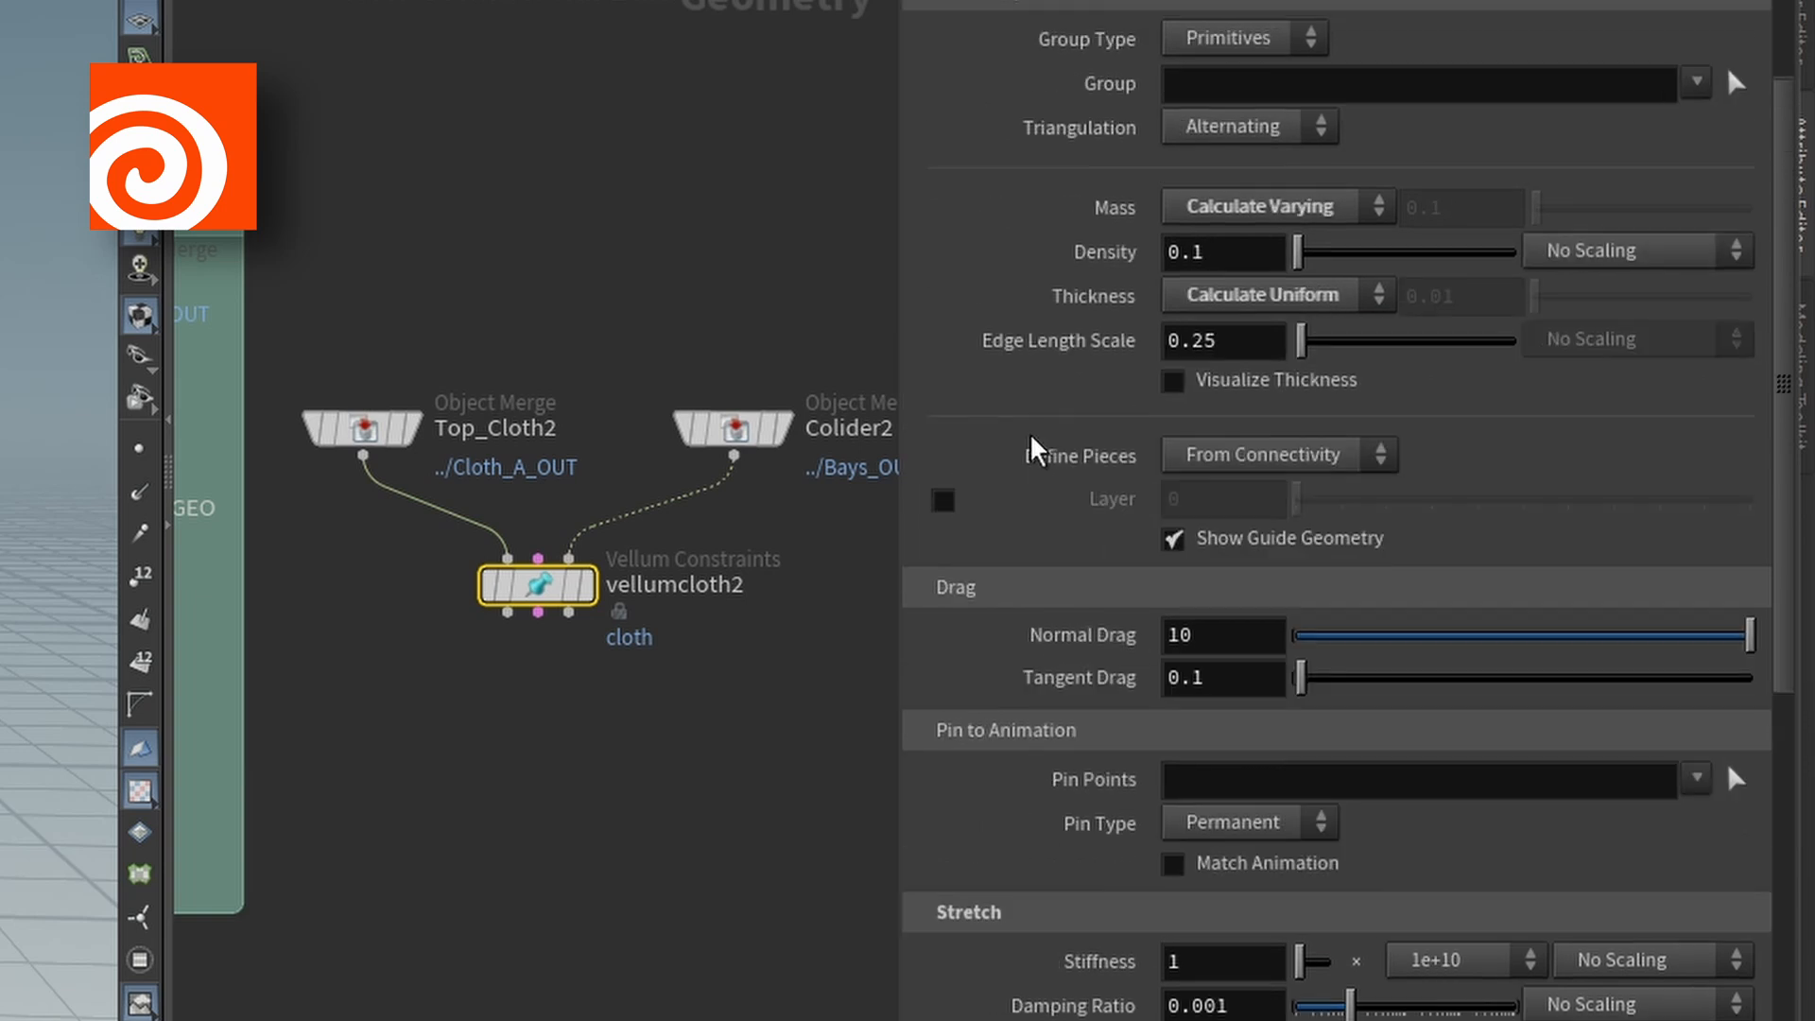
scroll(1037, 449, up, 2)
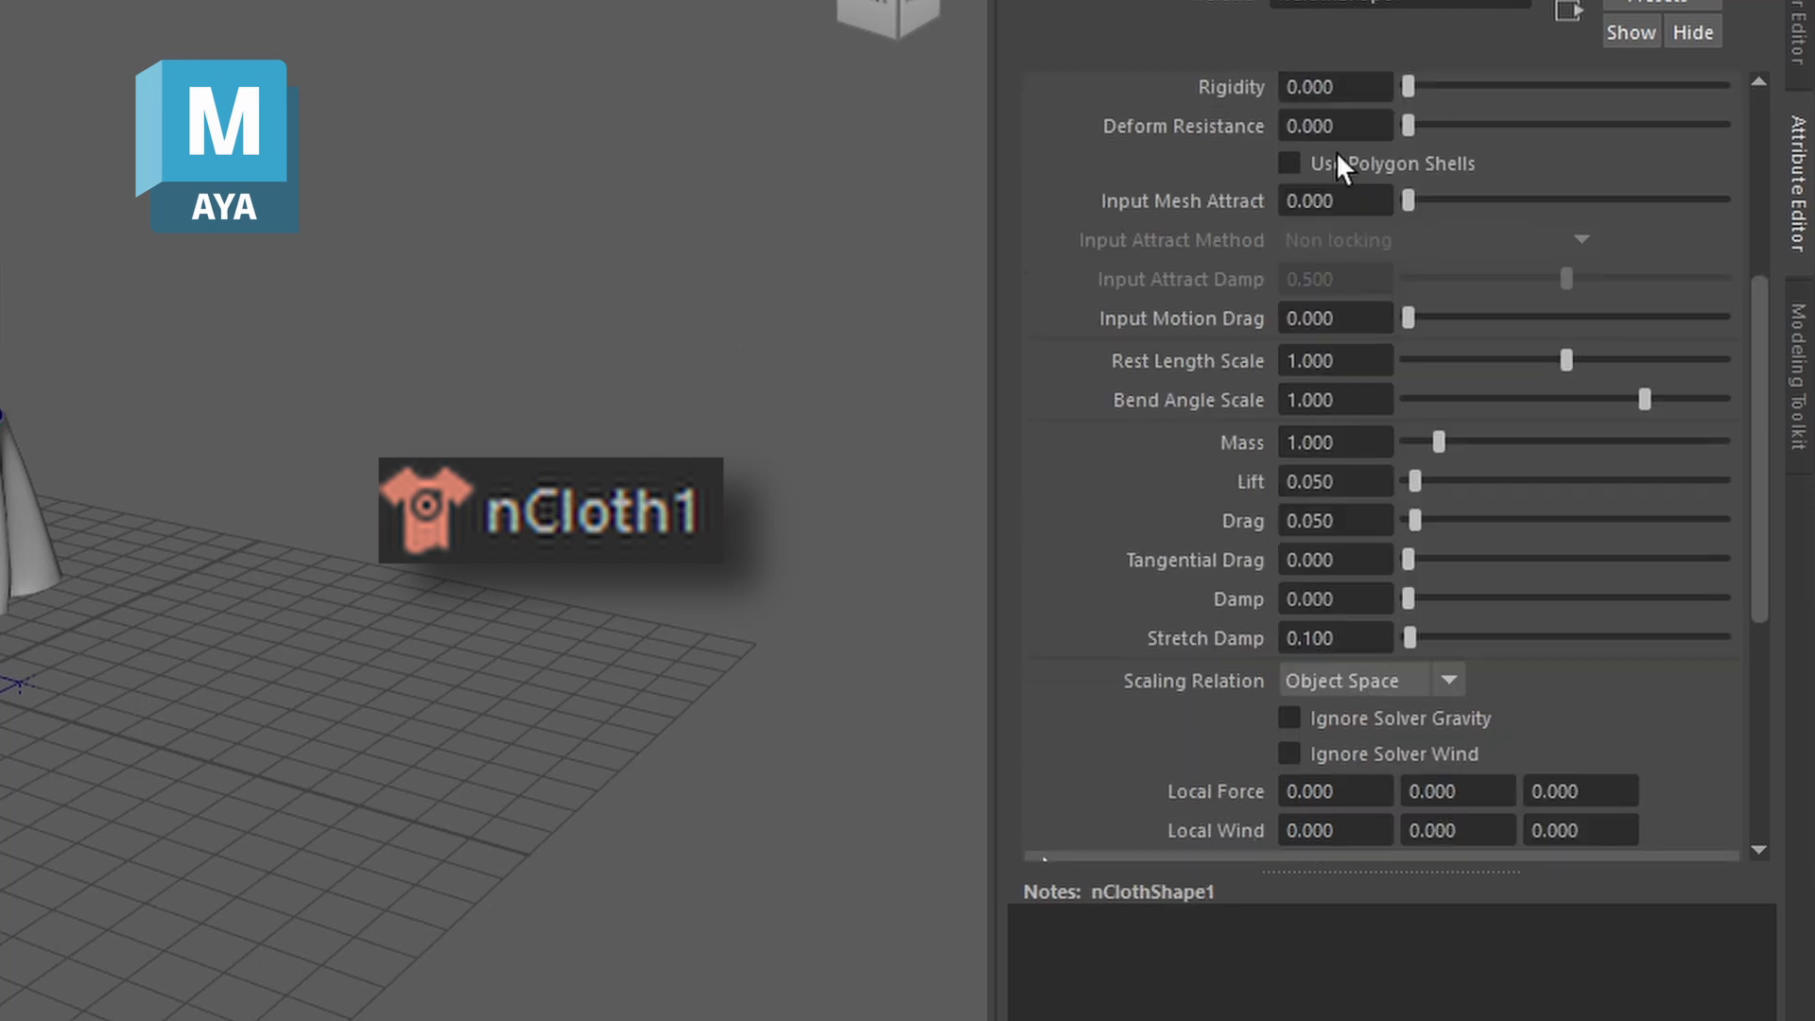
Compare nCloth1's dynamic properties in Maya with the mass, thickness, drag and stretch parameters of the Vellum cloth node in Houdini
scroll(1446, 405, up, 5)
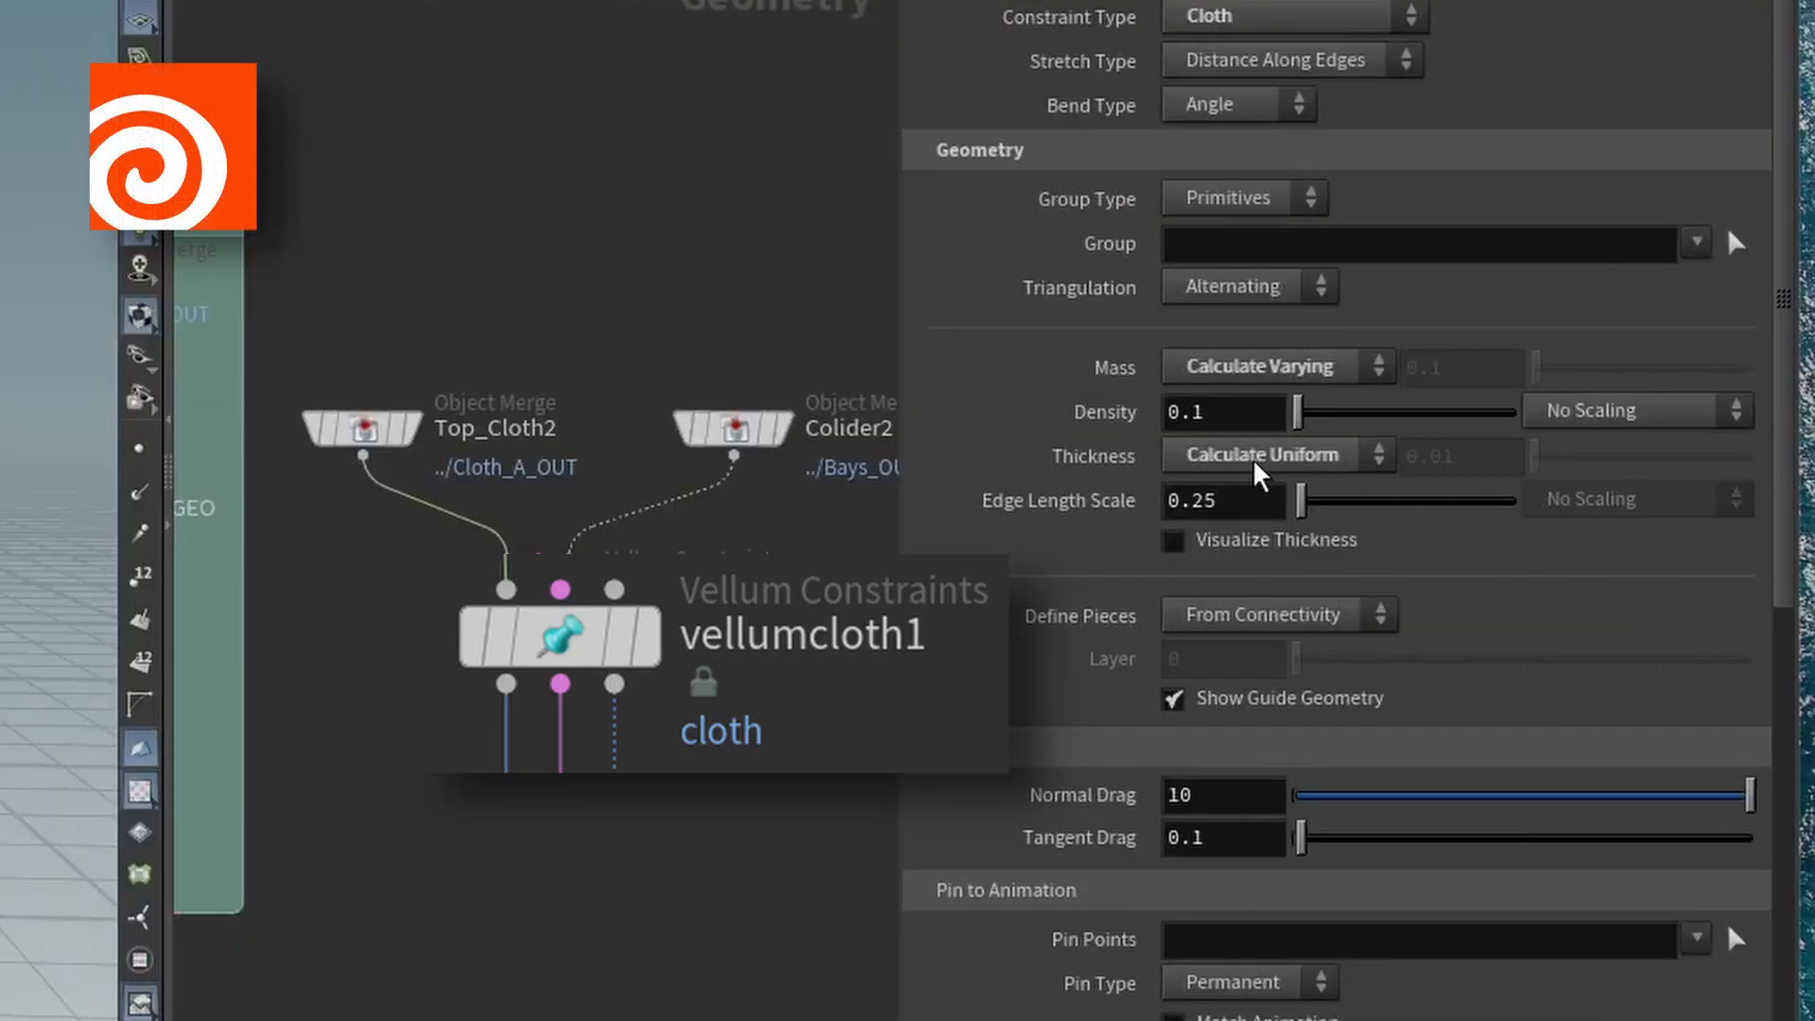
scroll(1061, 486, down, 4)
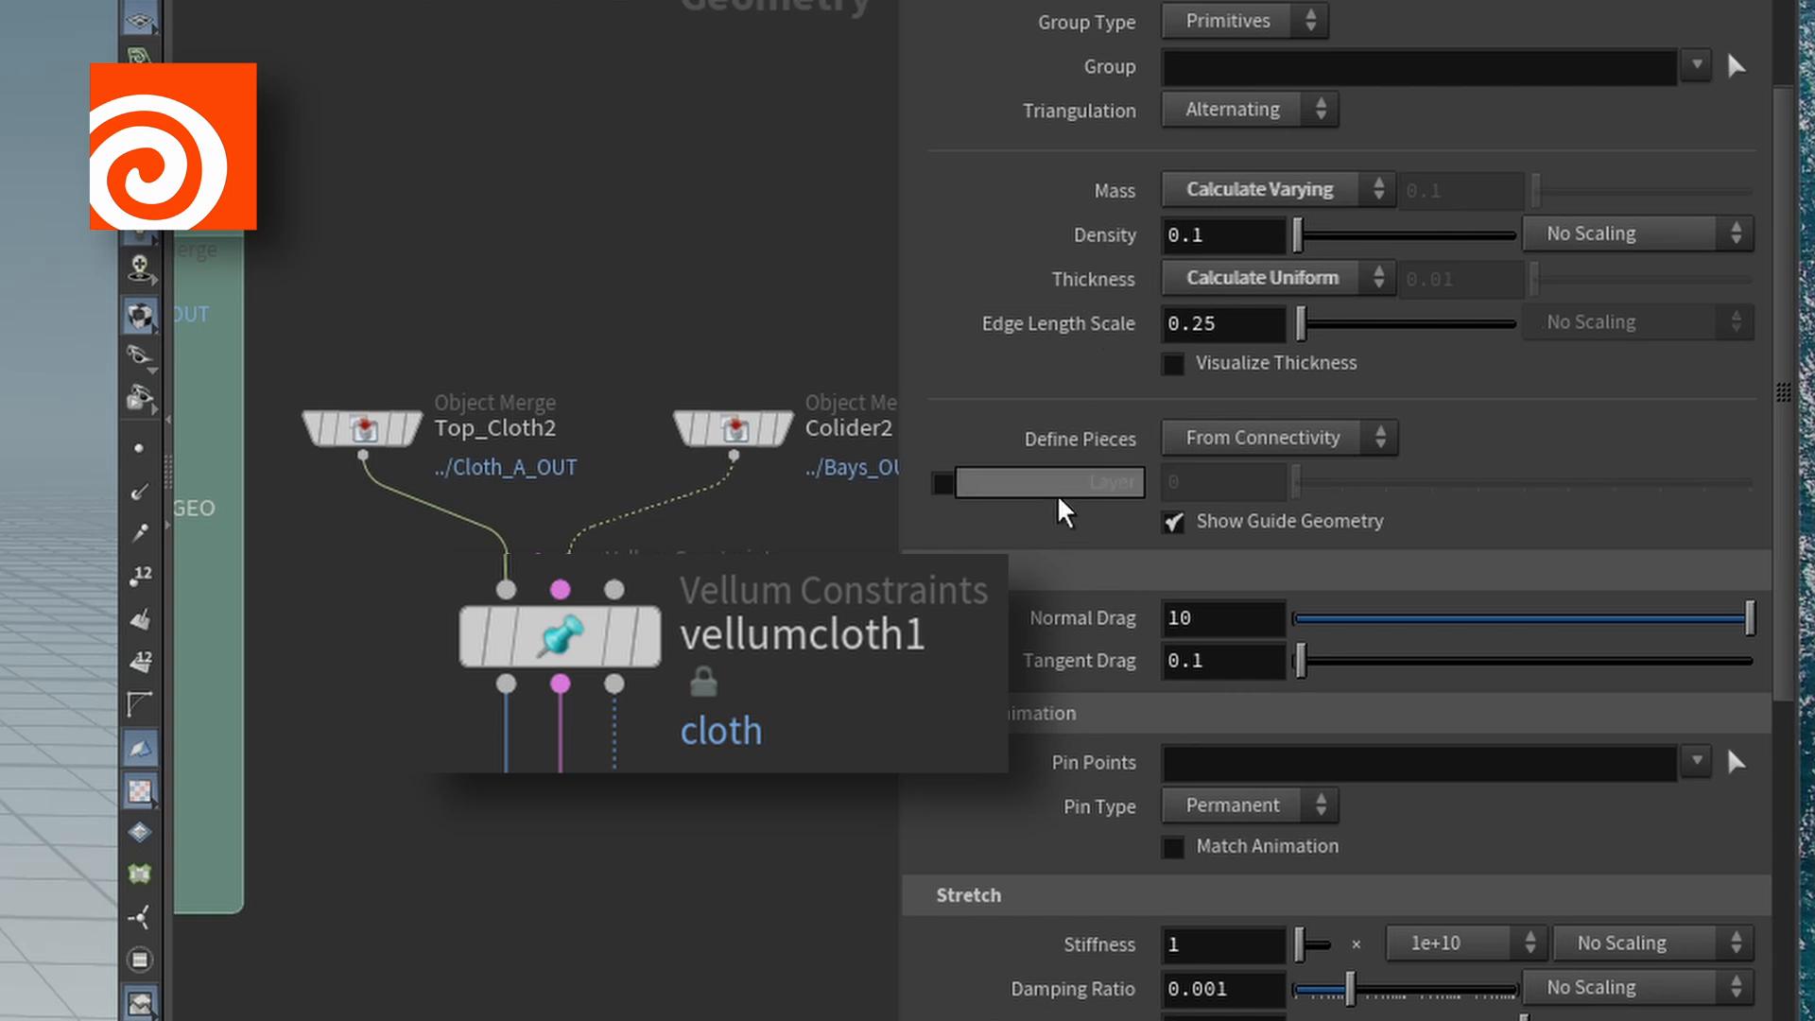
scroll(1064, 511, down, 10)
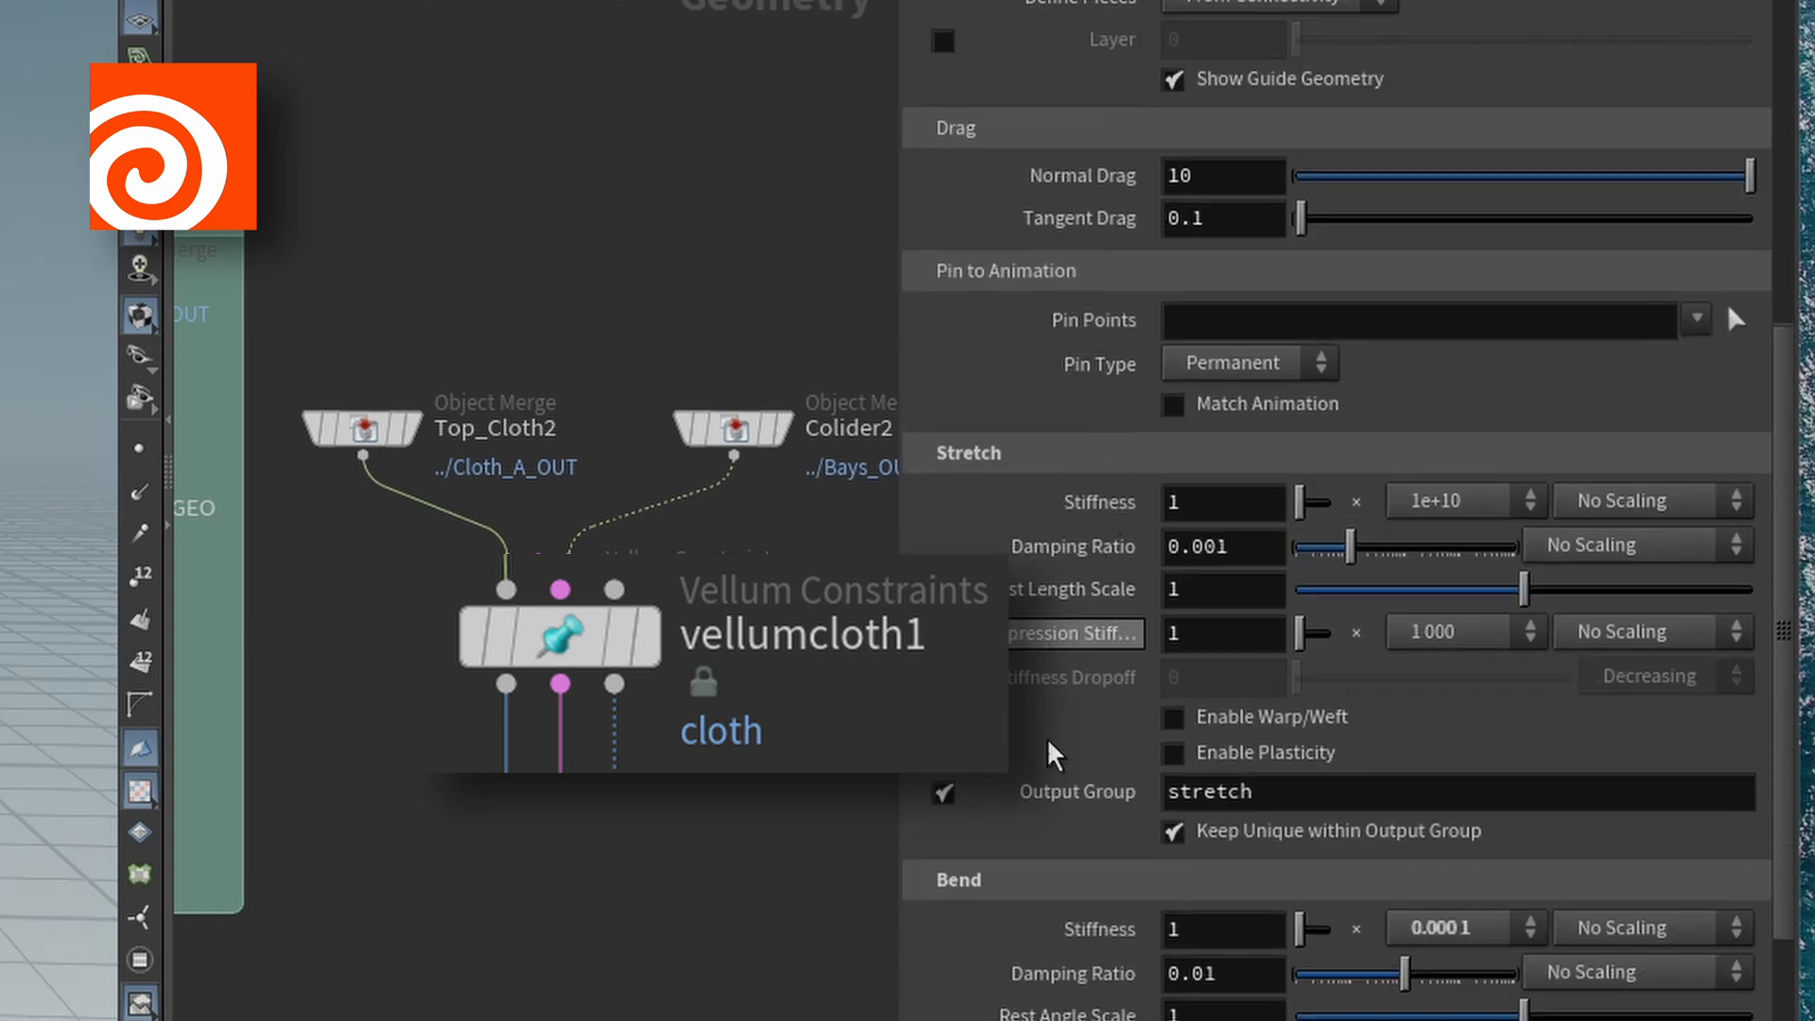
Examine the drag, pin, stretch and bend parameters of the Vellum cloth node, including the available Stretch Stiffness multipliers
scroll(1052, 753, down, 3)
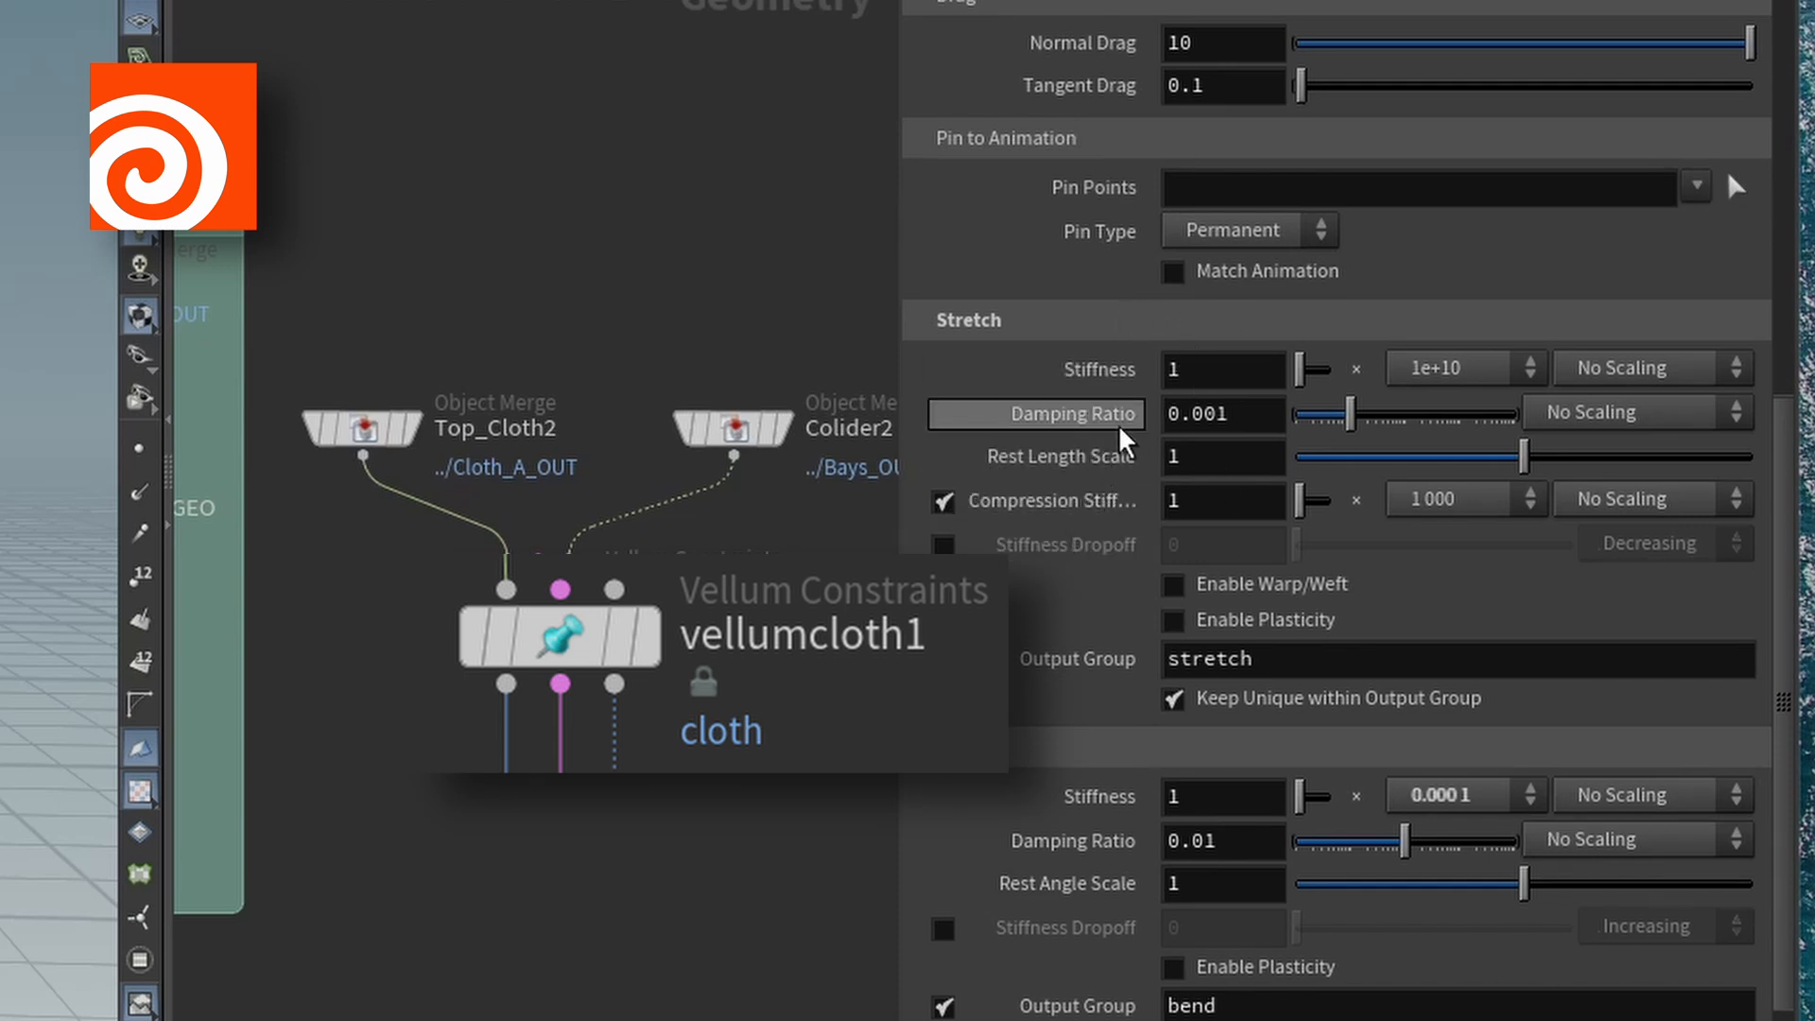
scroll(1064, 402, up, 3)
scroll(1061, 381, up, 1)
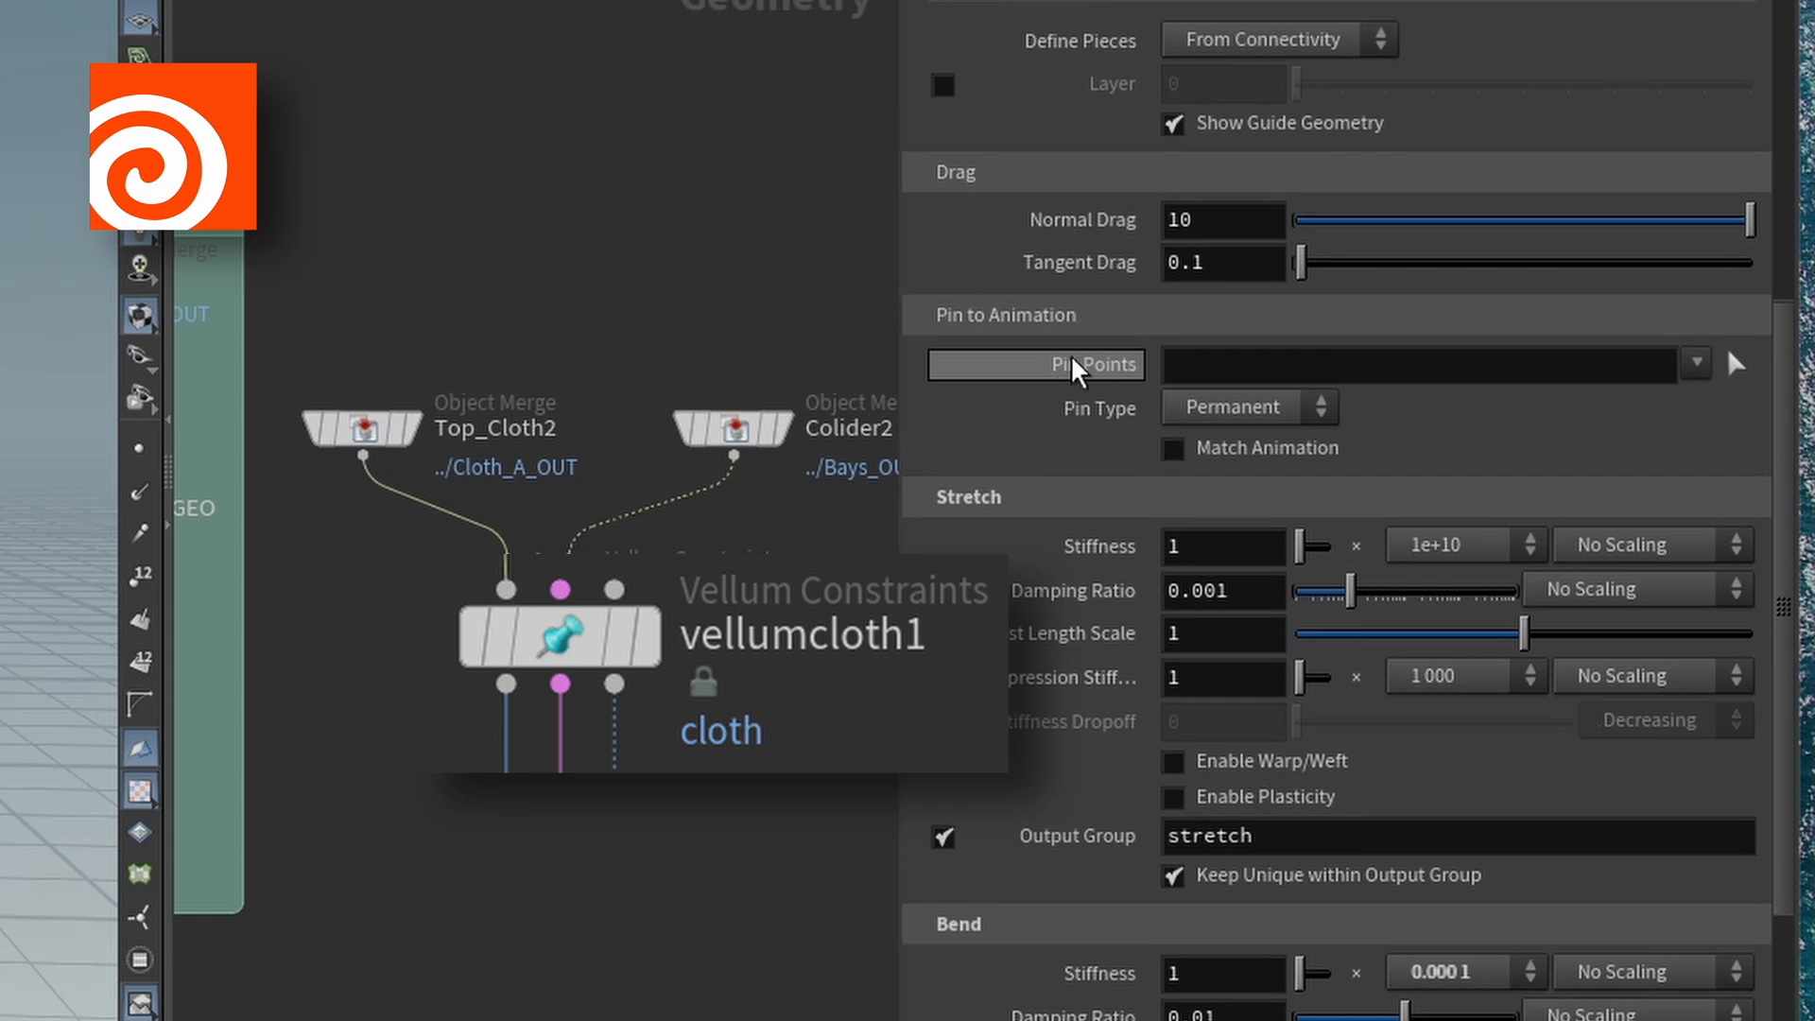
scroll(1112, 386, down, 1)
scroll(1092, 518, down, 2)
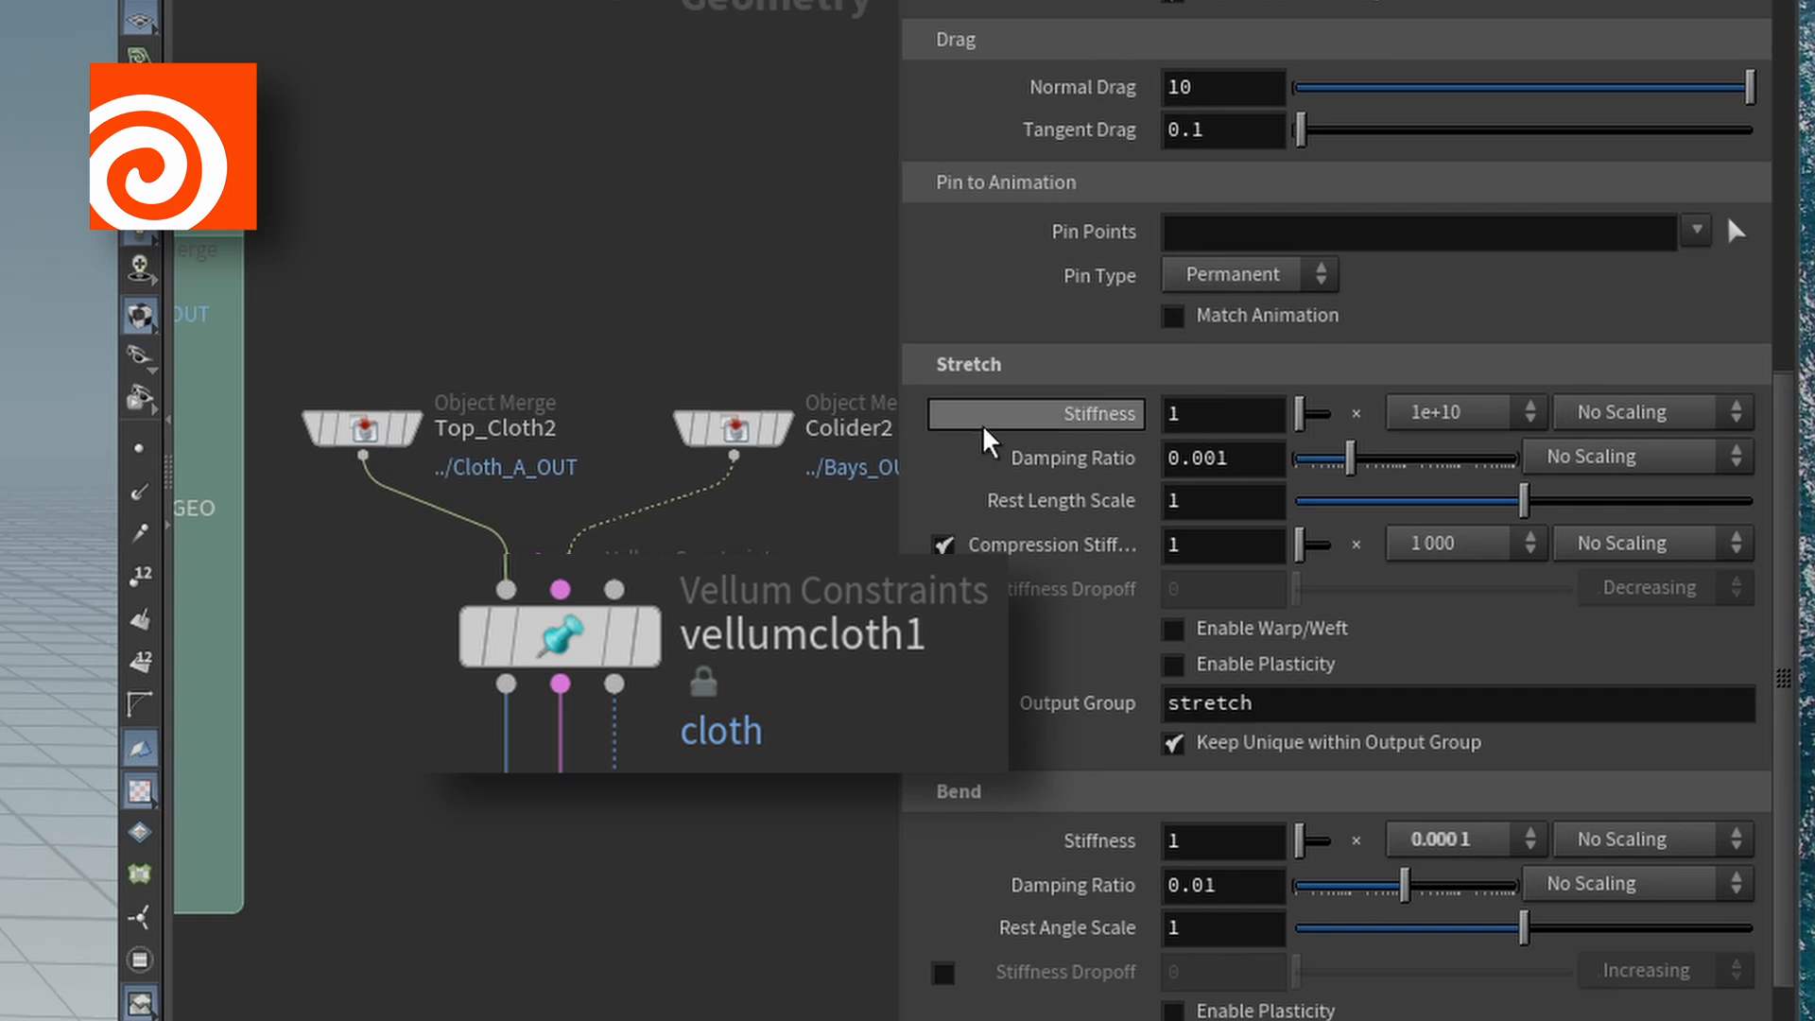
click(1446, 417)
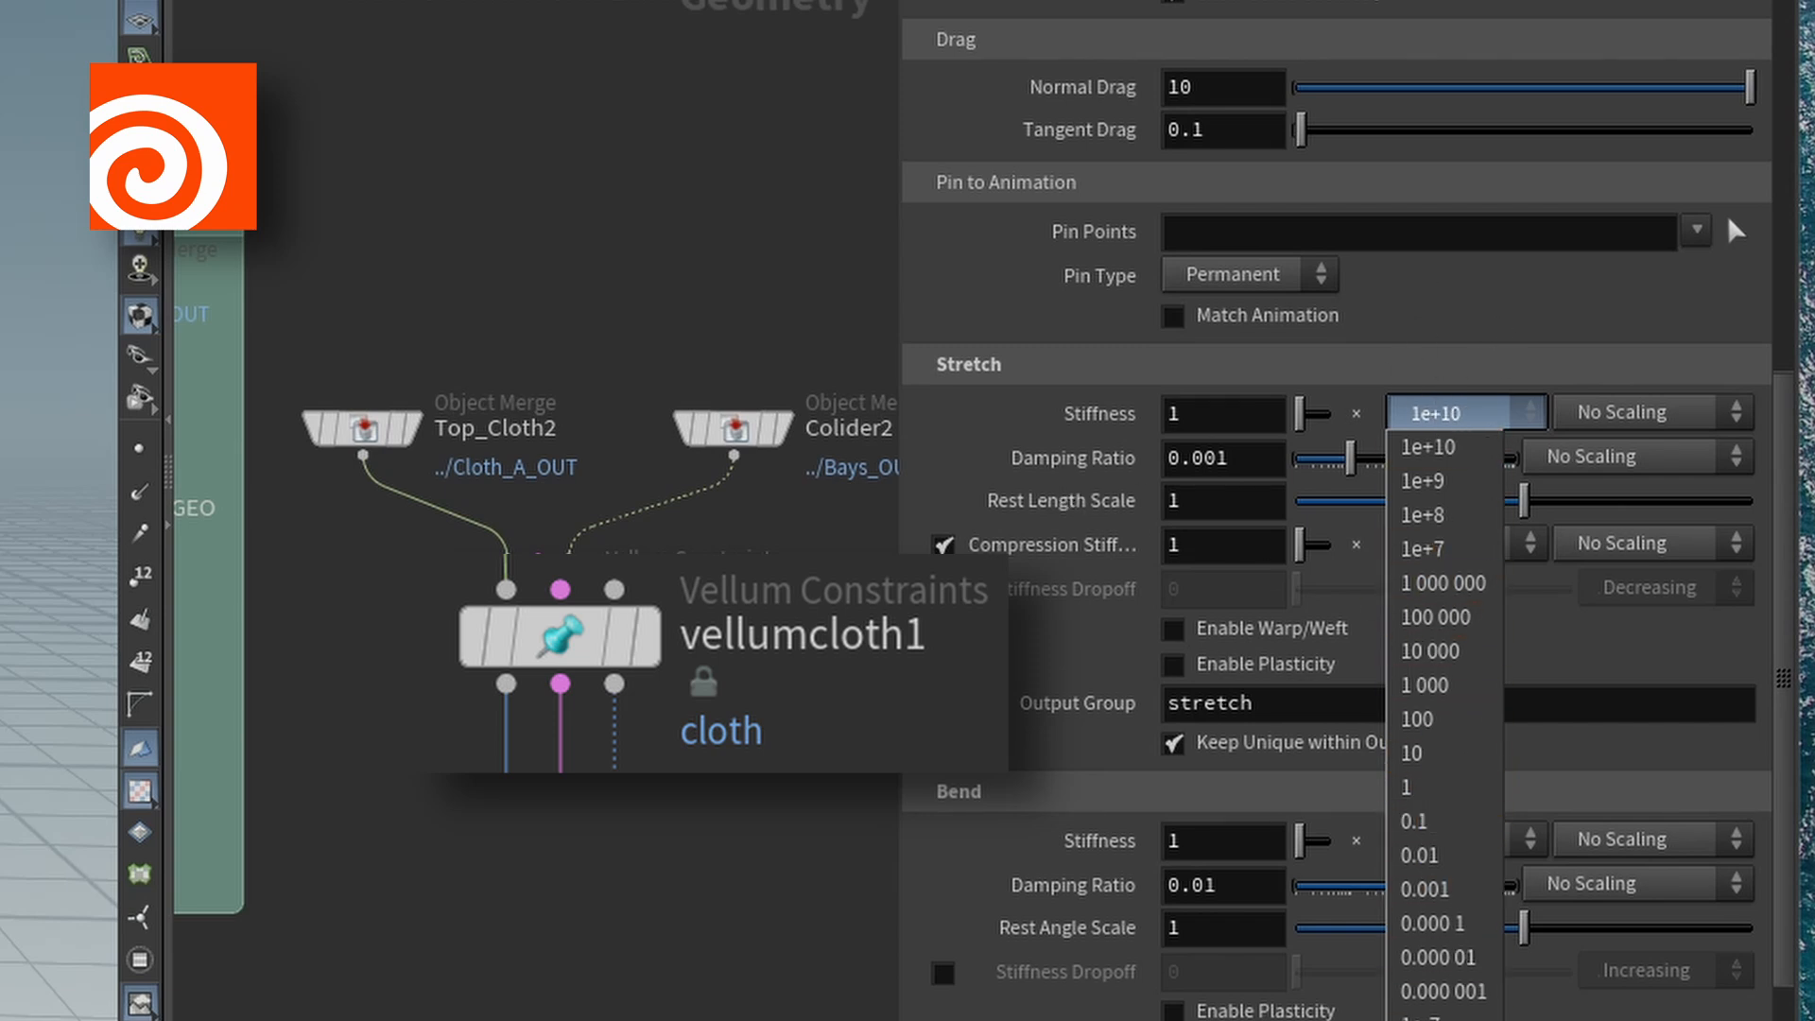
click(972, 445)
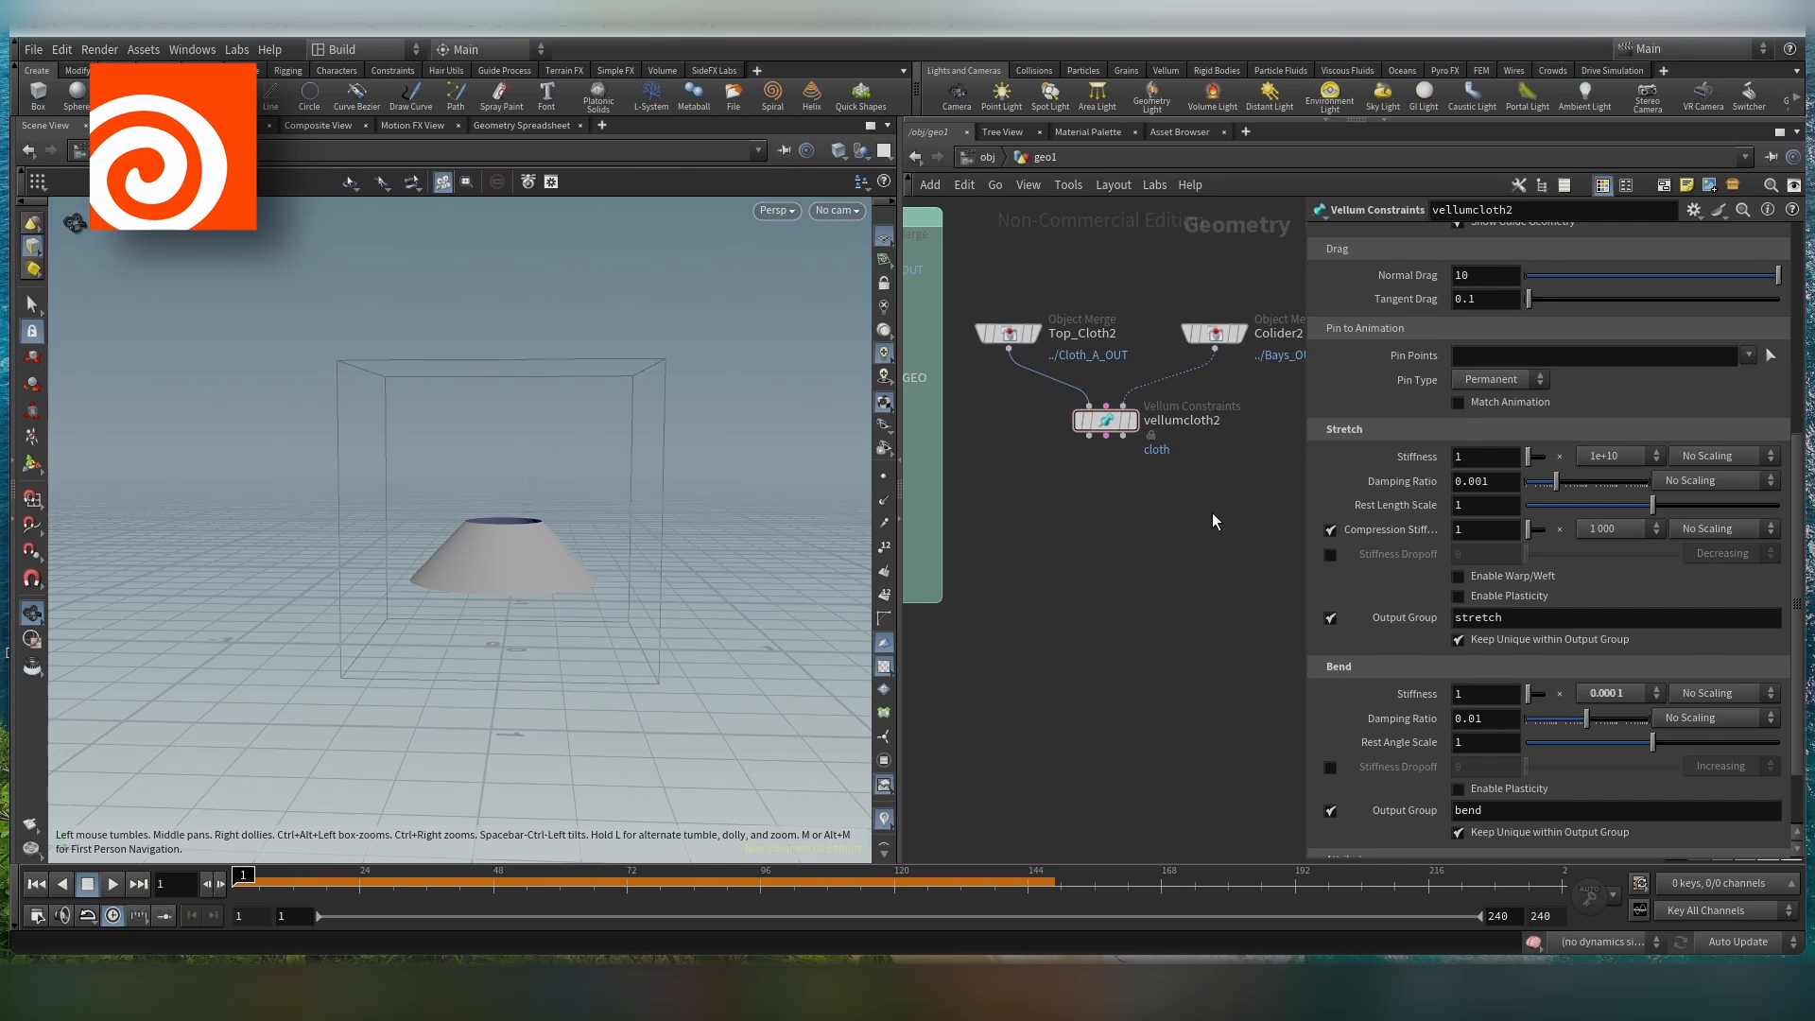
Add a Vellum Solver node and place it below vellumcloth2, leaving space between them
mouse_move(248, 879)
mouse_down()
mouse_move(650, 880)
mouse_move(242, 903)
mouse_up()
key(Tab)
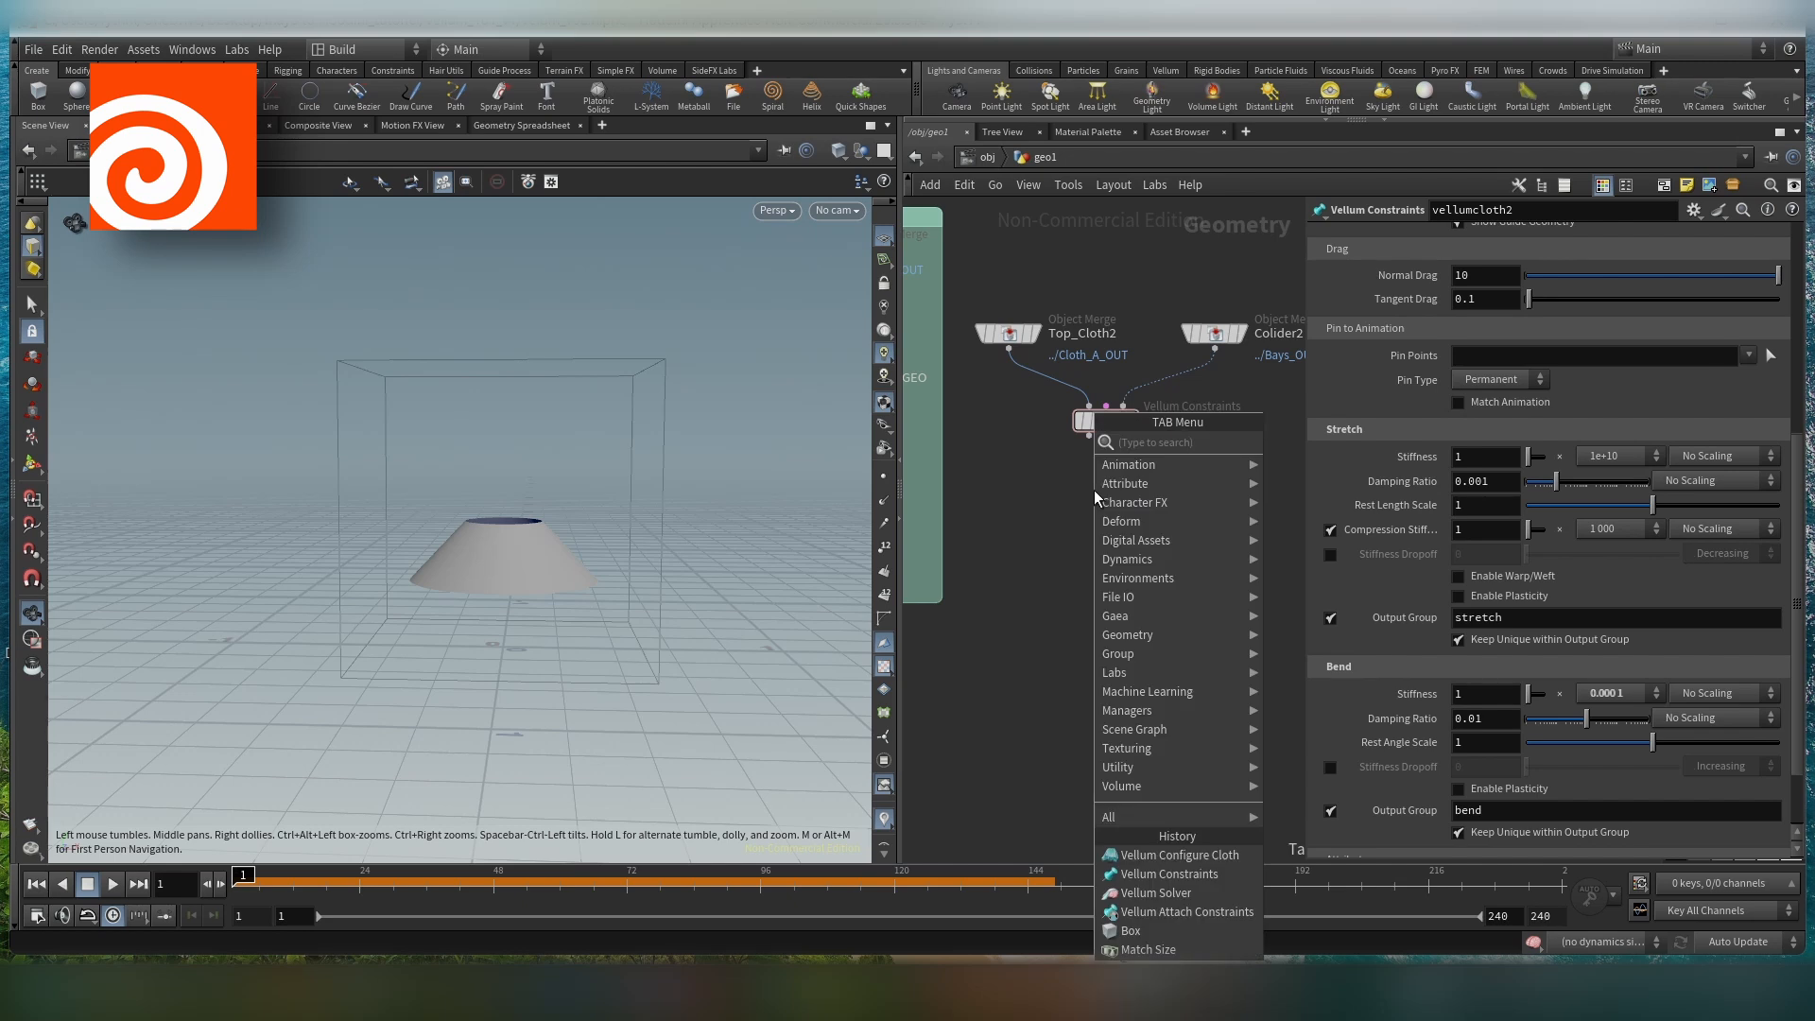
text(ve)
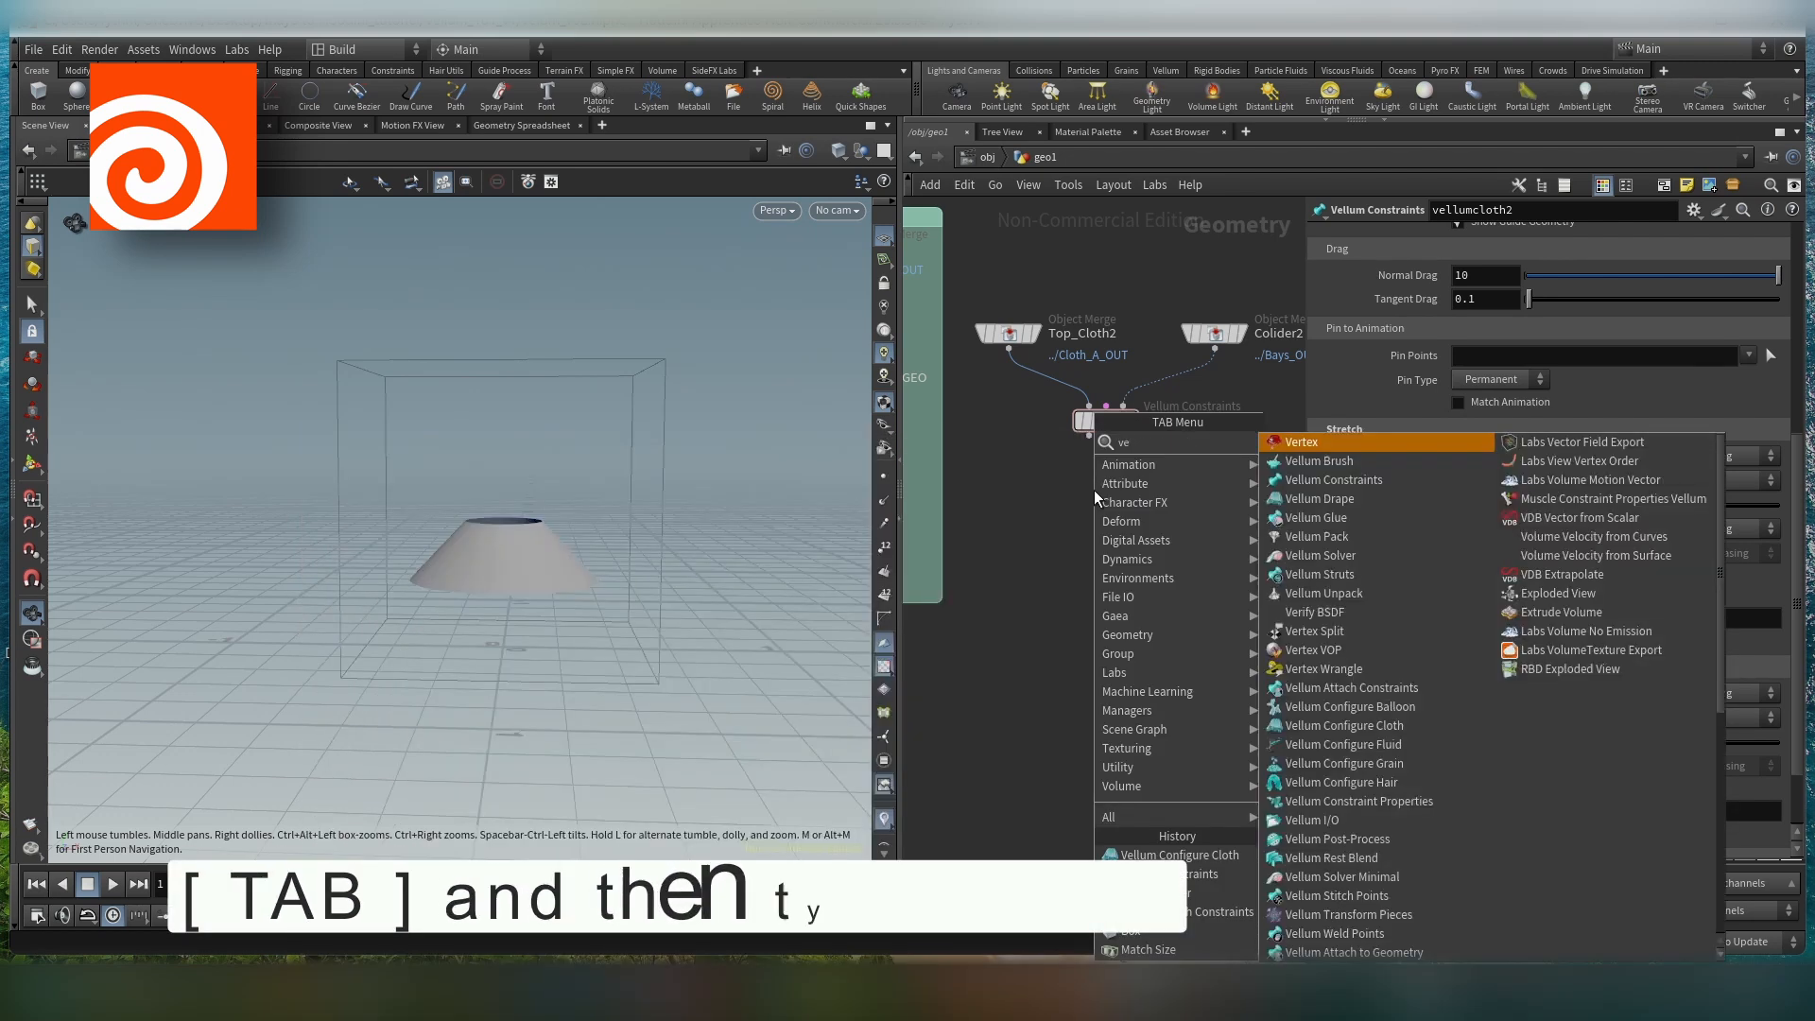
text(ll)
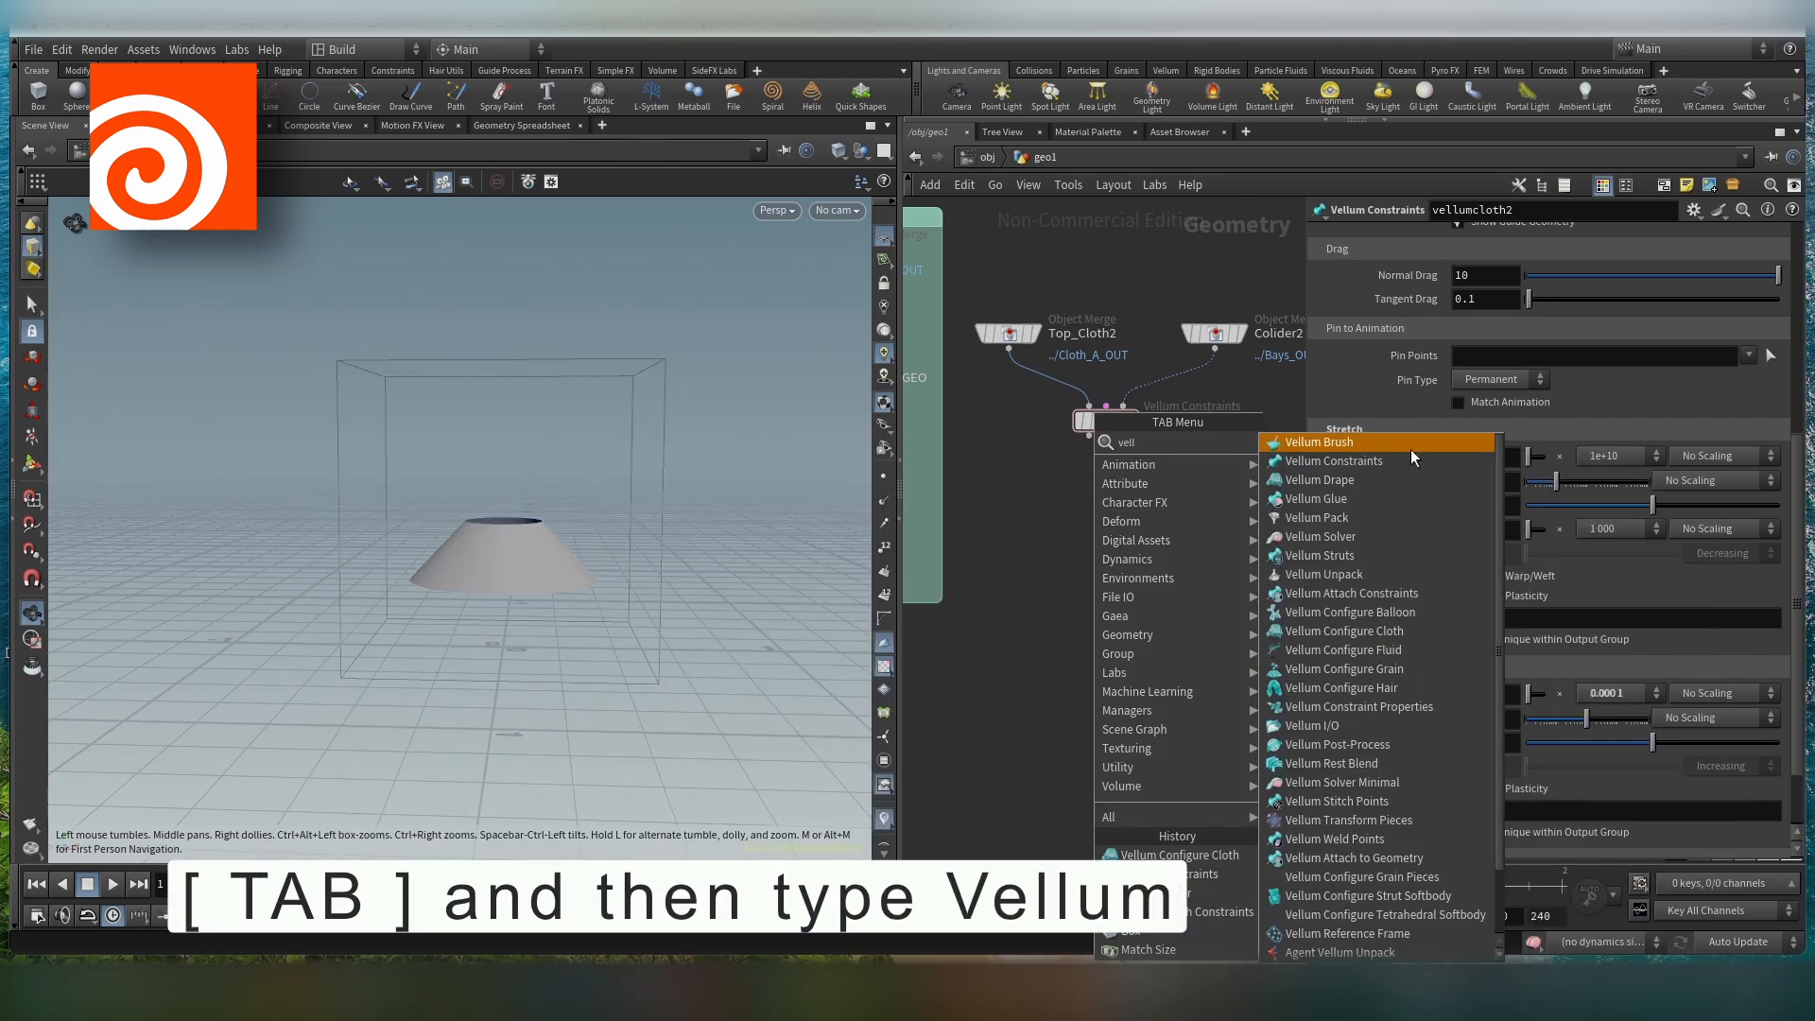
click(1309, 539)
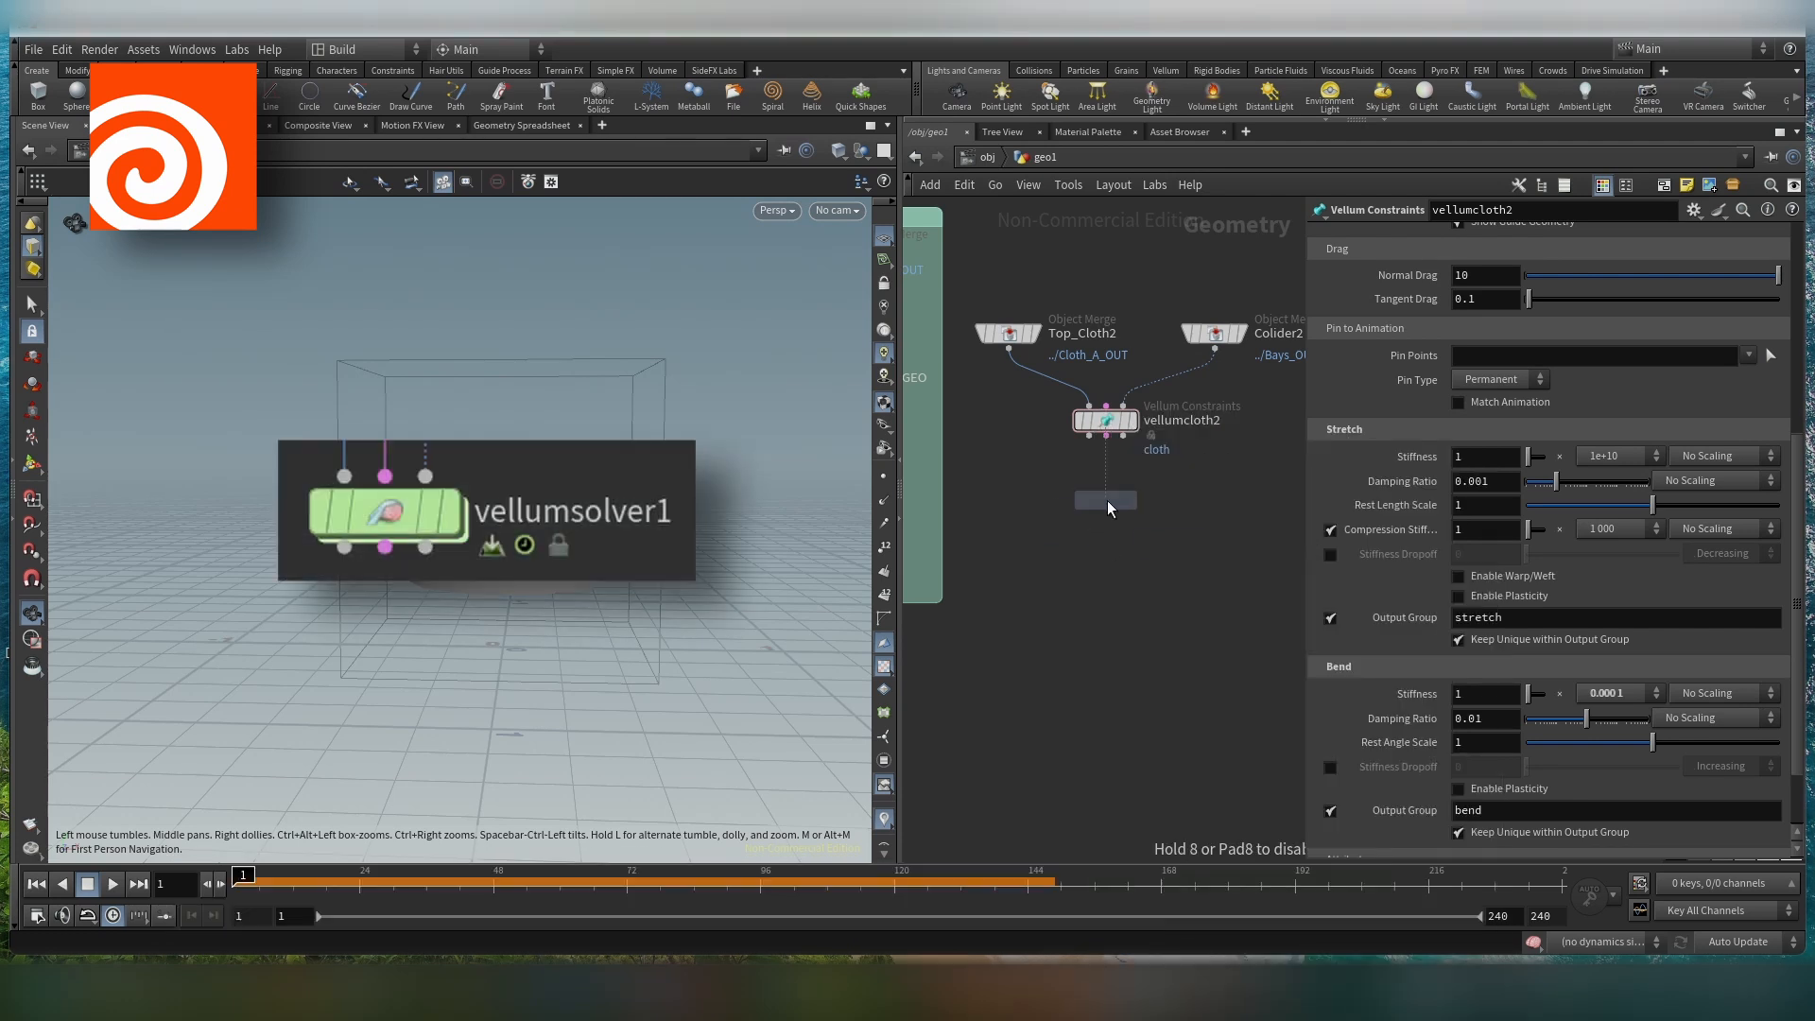
click(1109, 501)
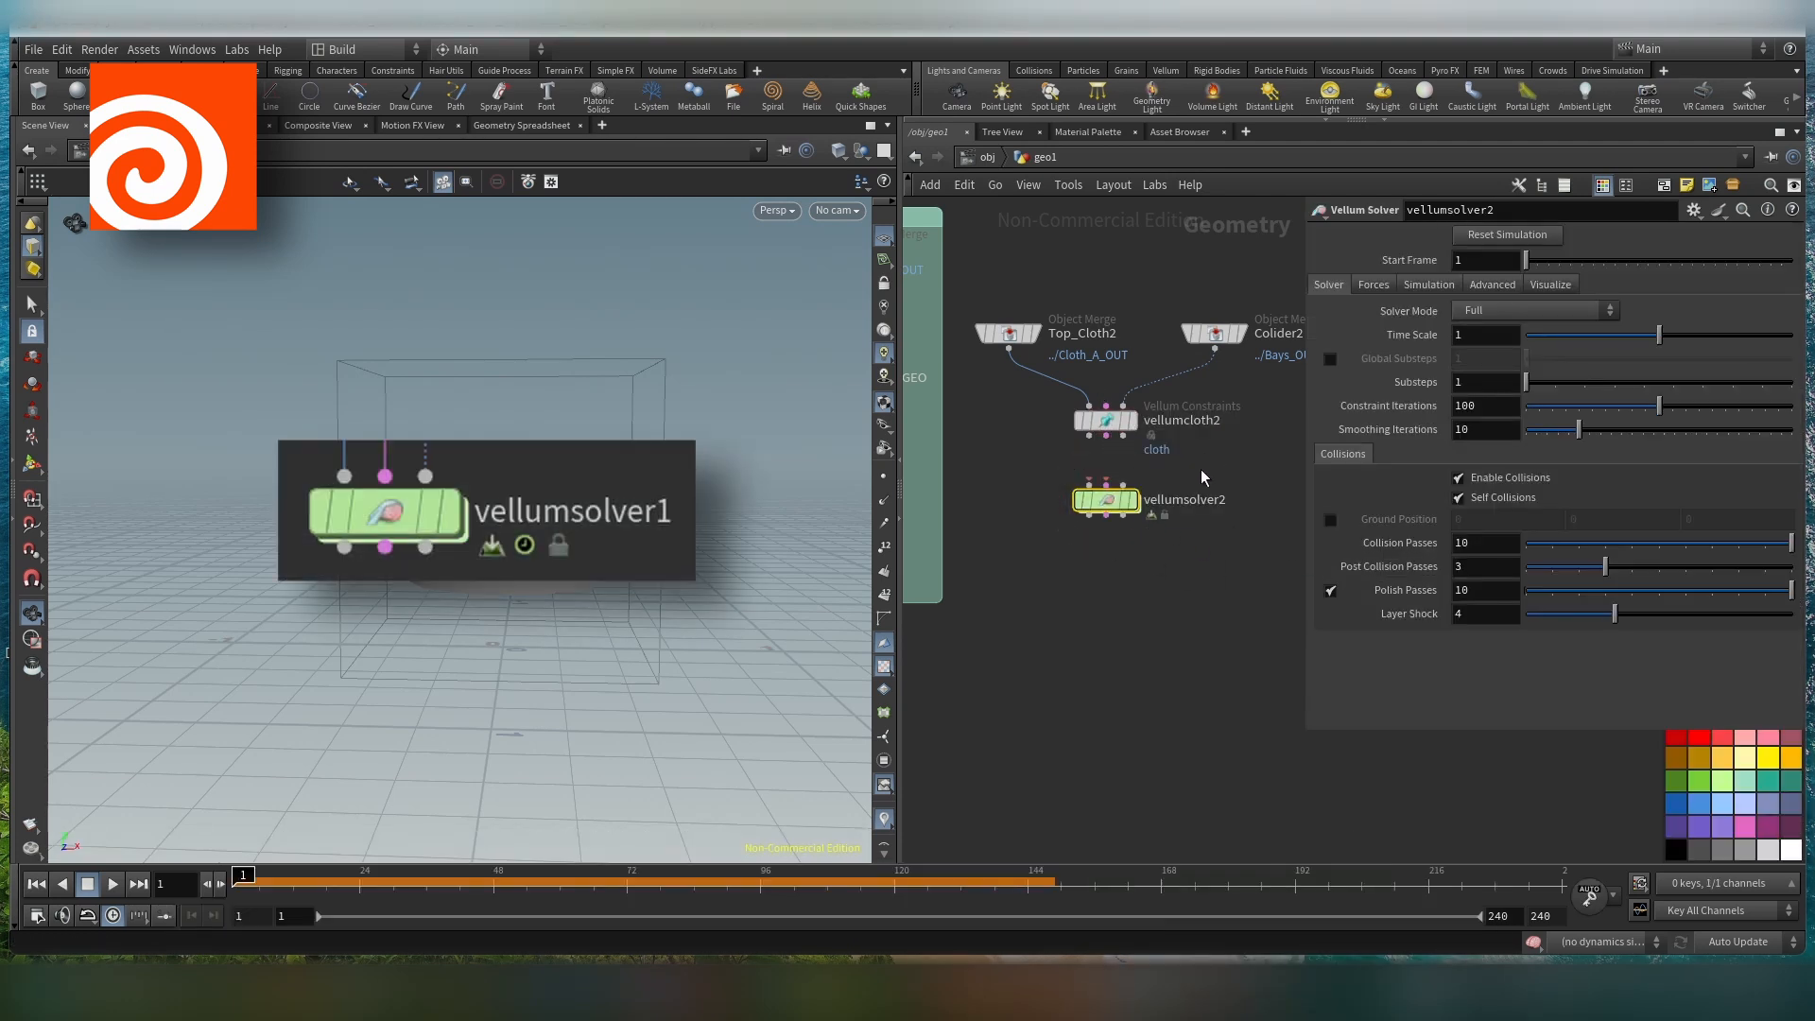
drag(1103, 502, 1080, 642)
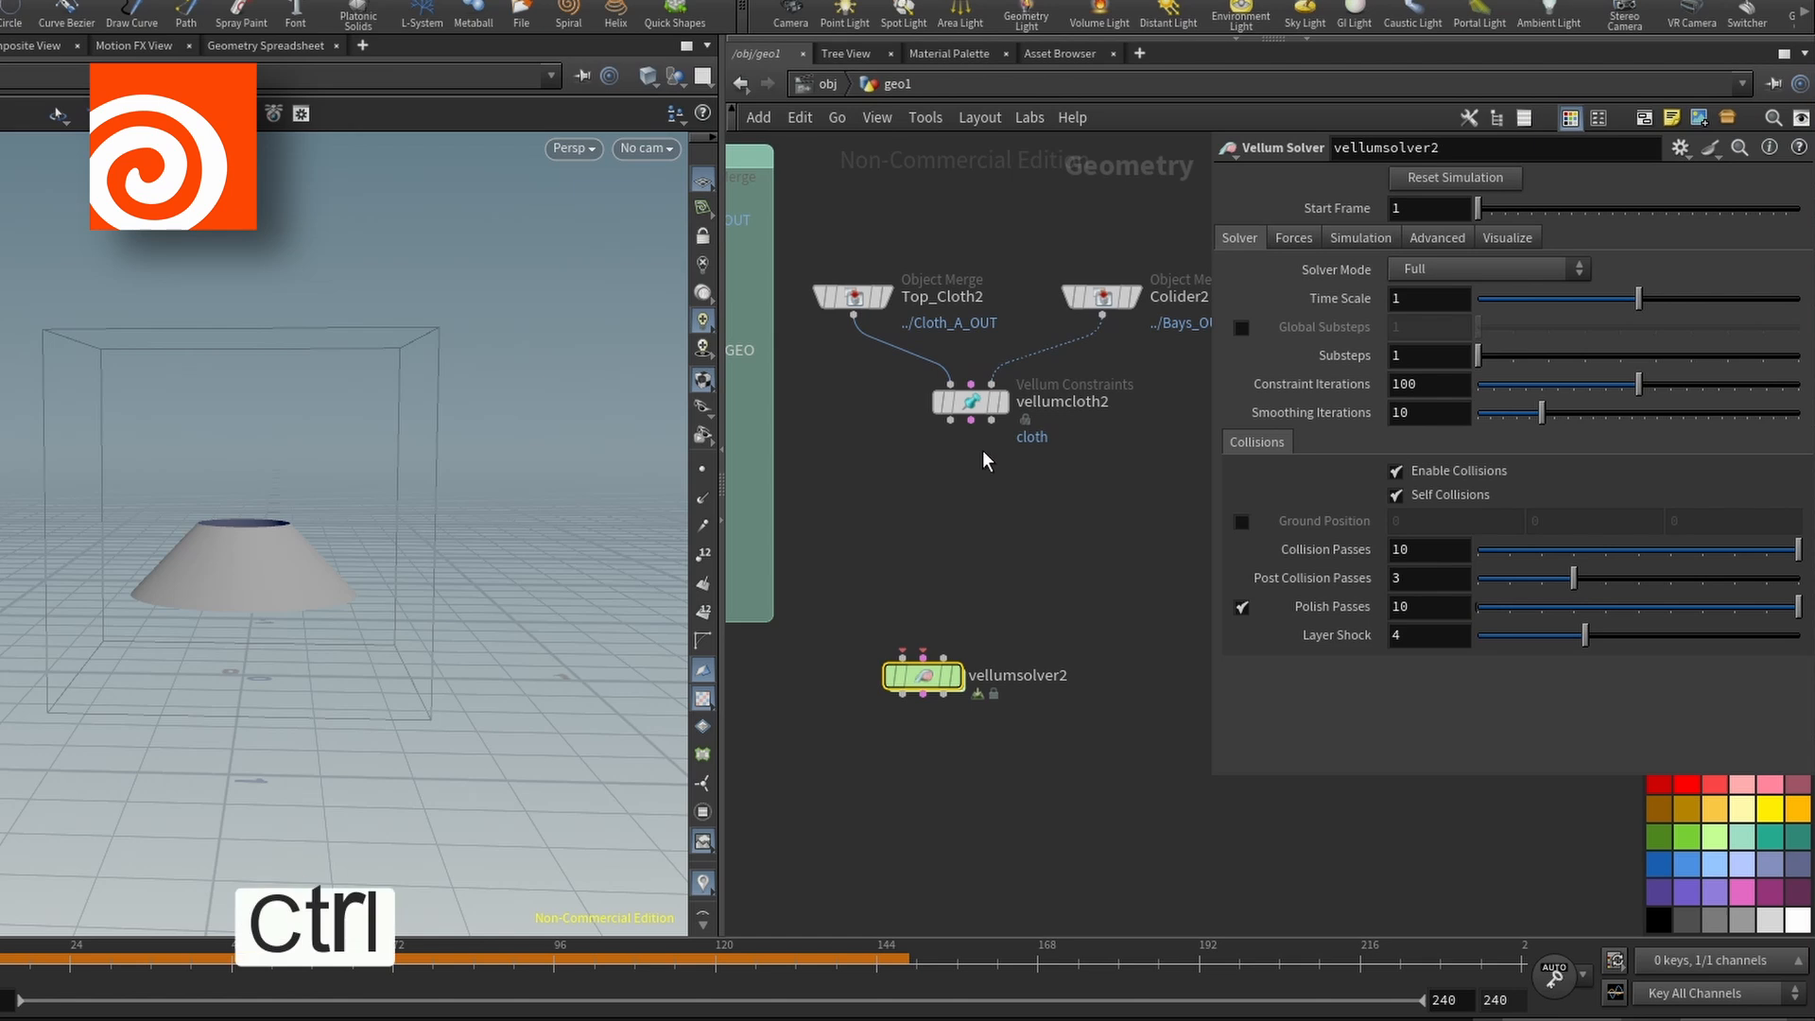
Try adding another Vellum Solver wired directly to the three outputs of vellumcloth2, and delete that extra solver
drag(950, 423, 942, 527)
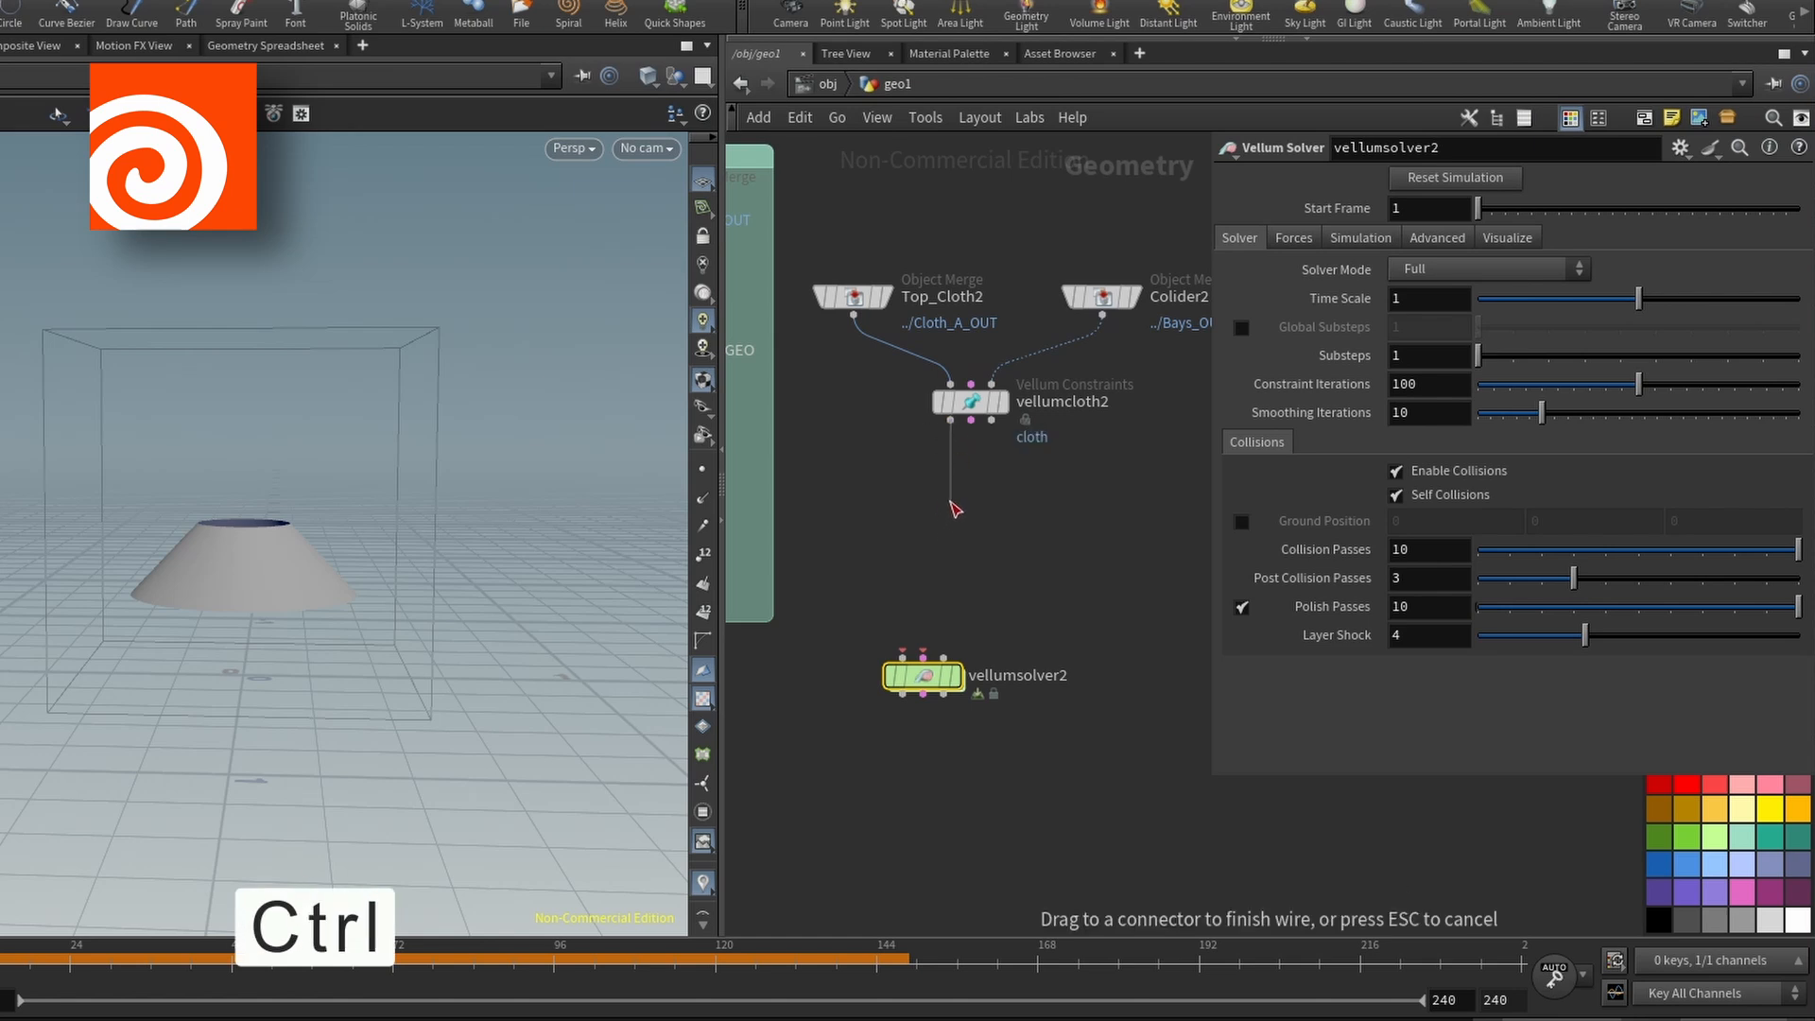
drag(950, 532, 951, 522)
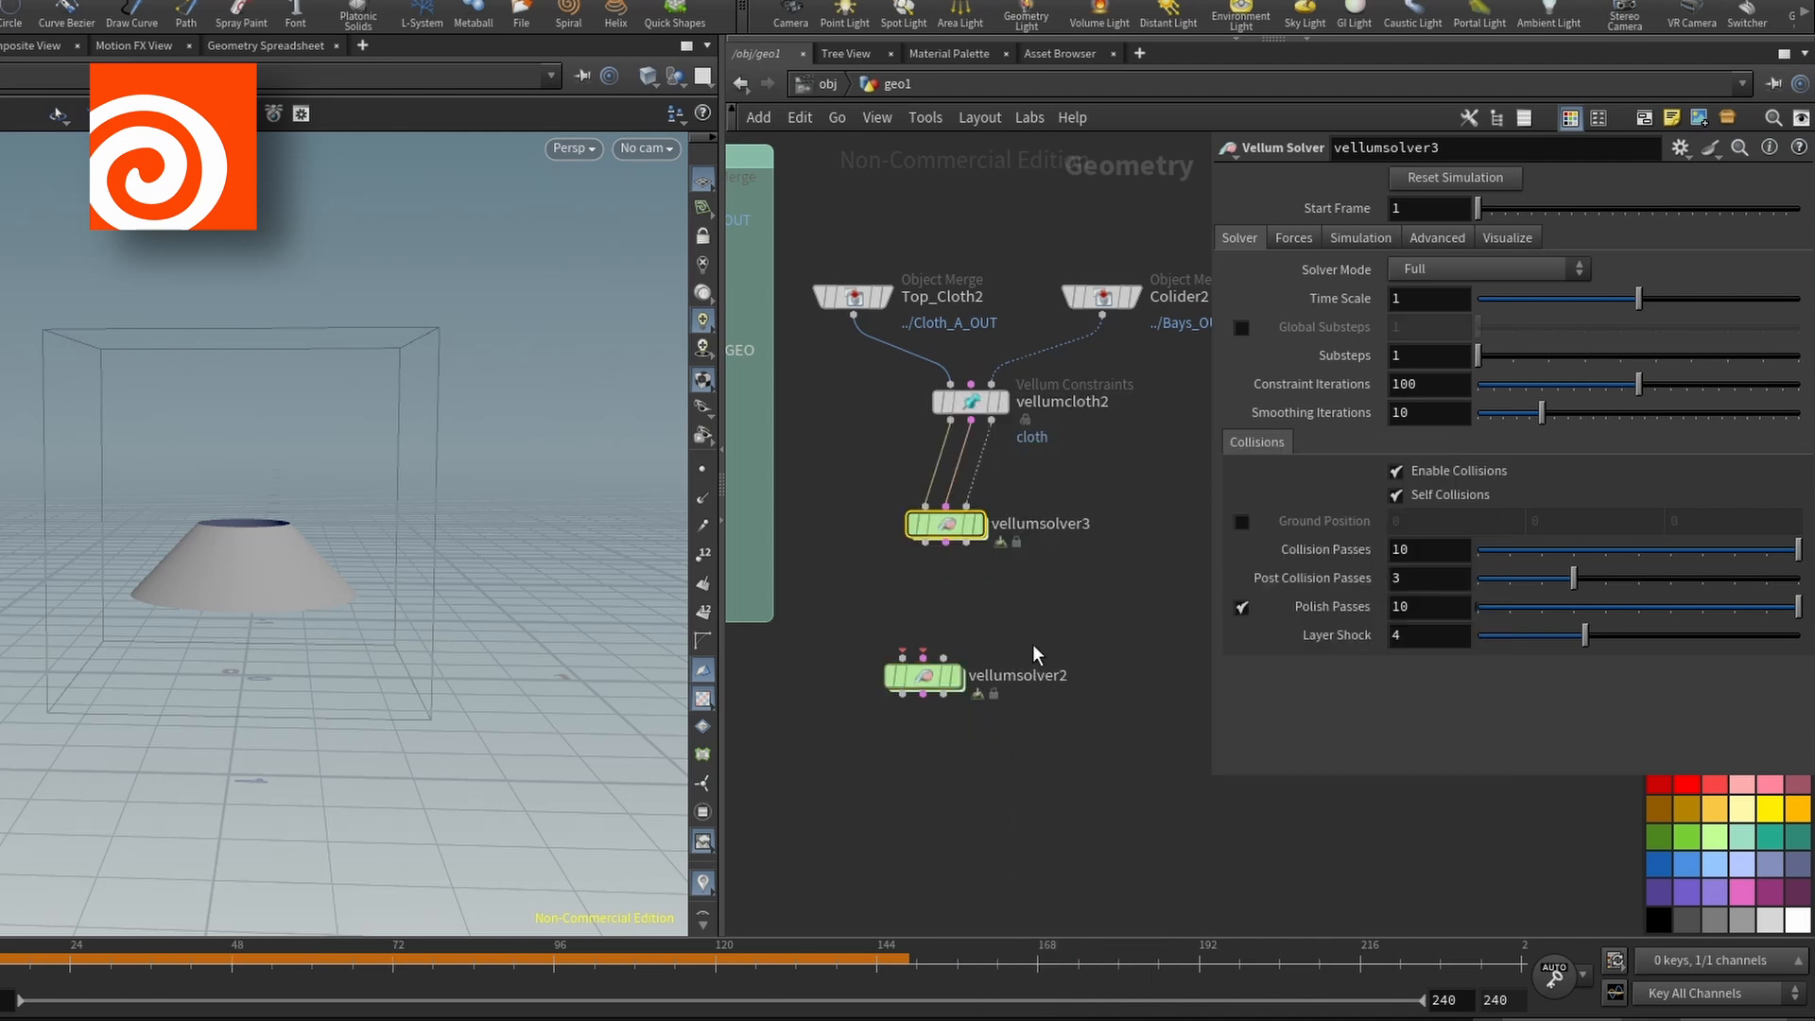
drag(945, 524, 984, 536)
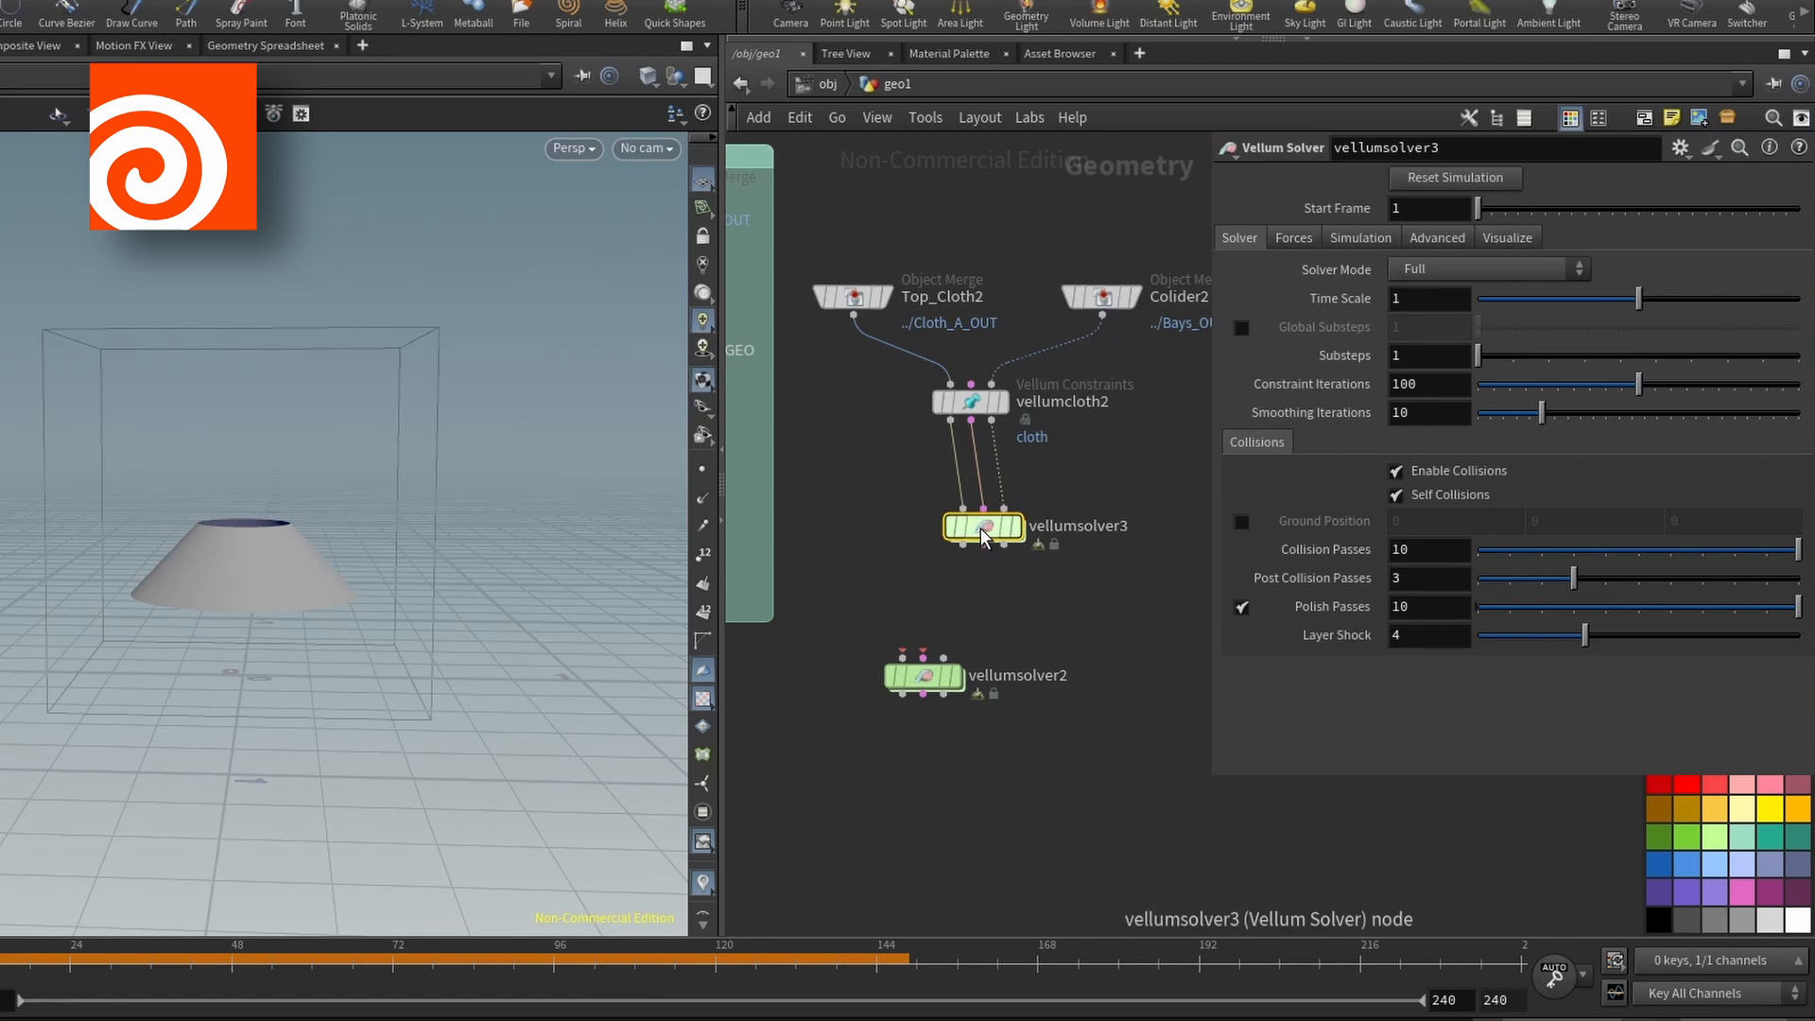
drag(1087, 491, 771, 624)
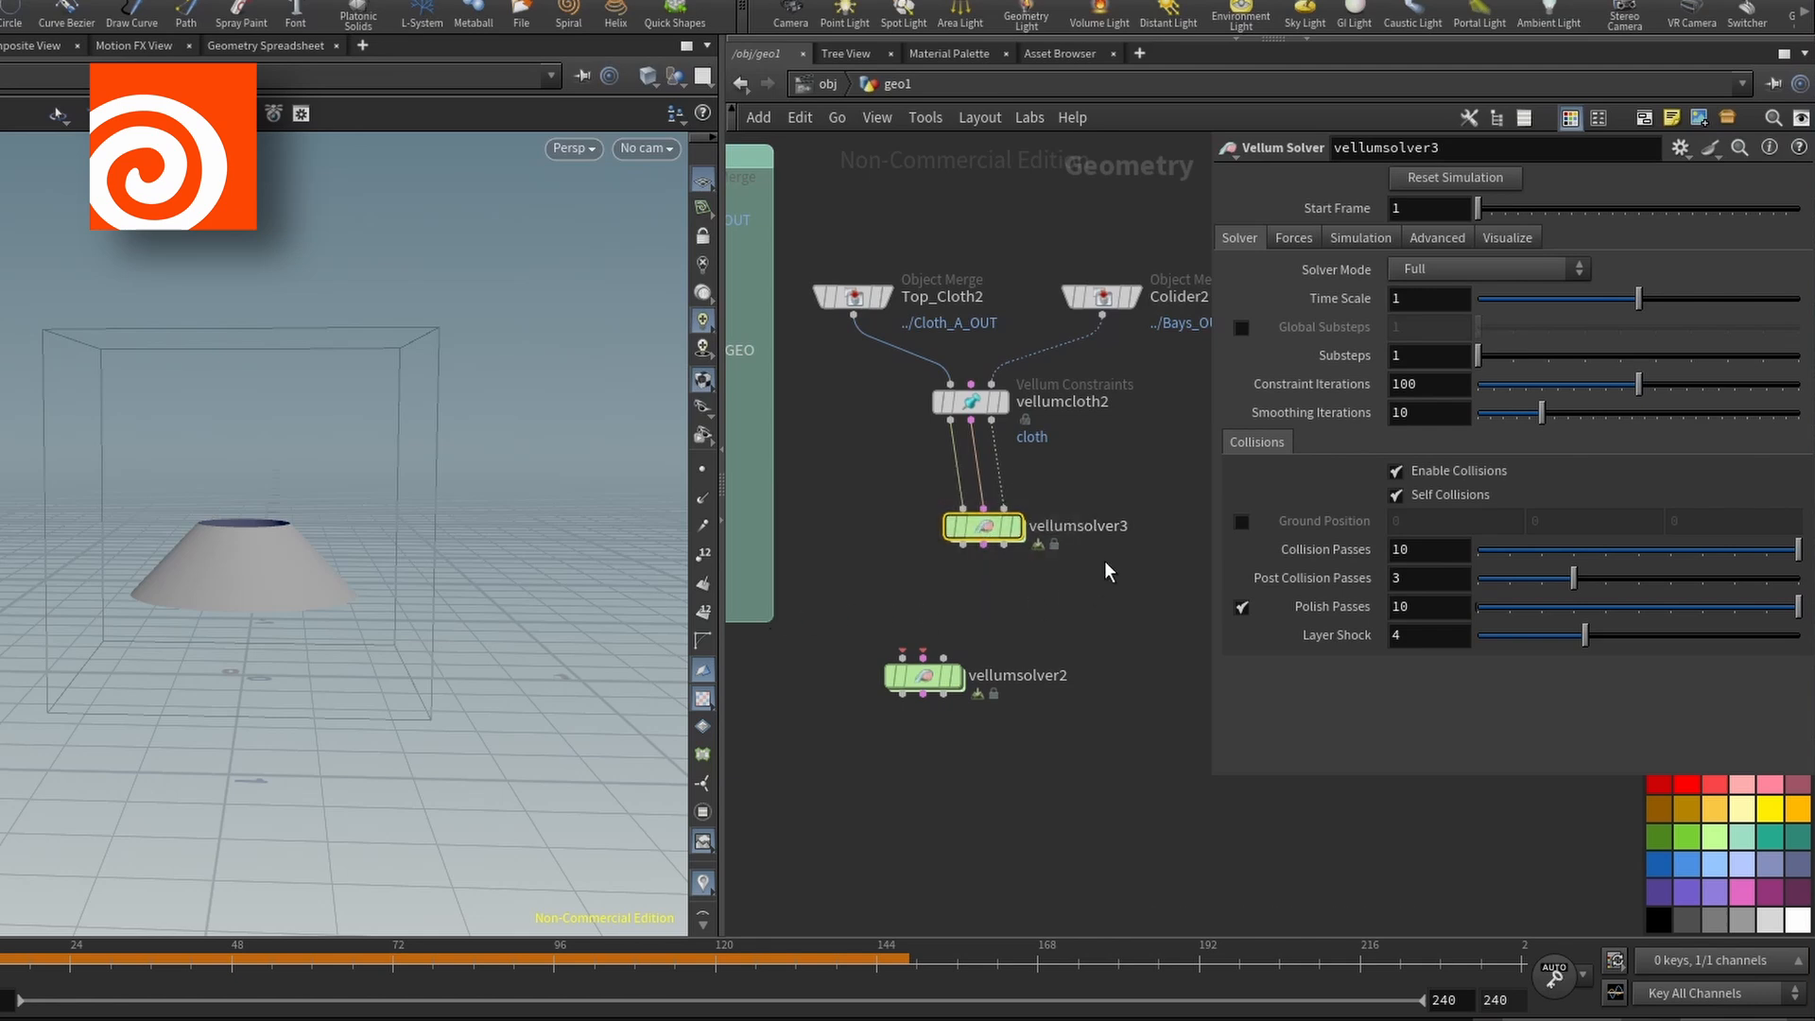
key(Delete)
Align vellumsolver2 directly beneath vellumcloth2 and connect all three vellumcloth2 outputs to the matching solver inputs
drag(898, 672, 946, 581)
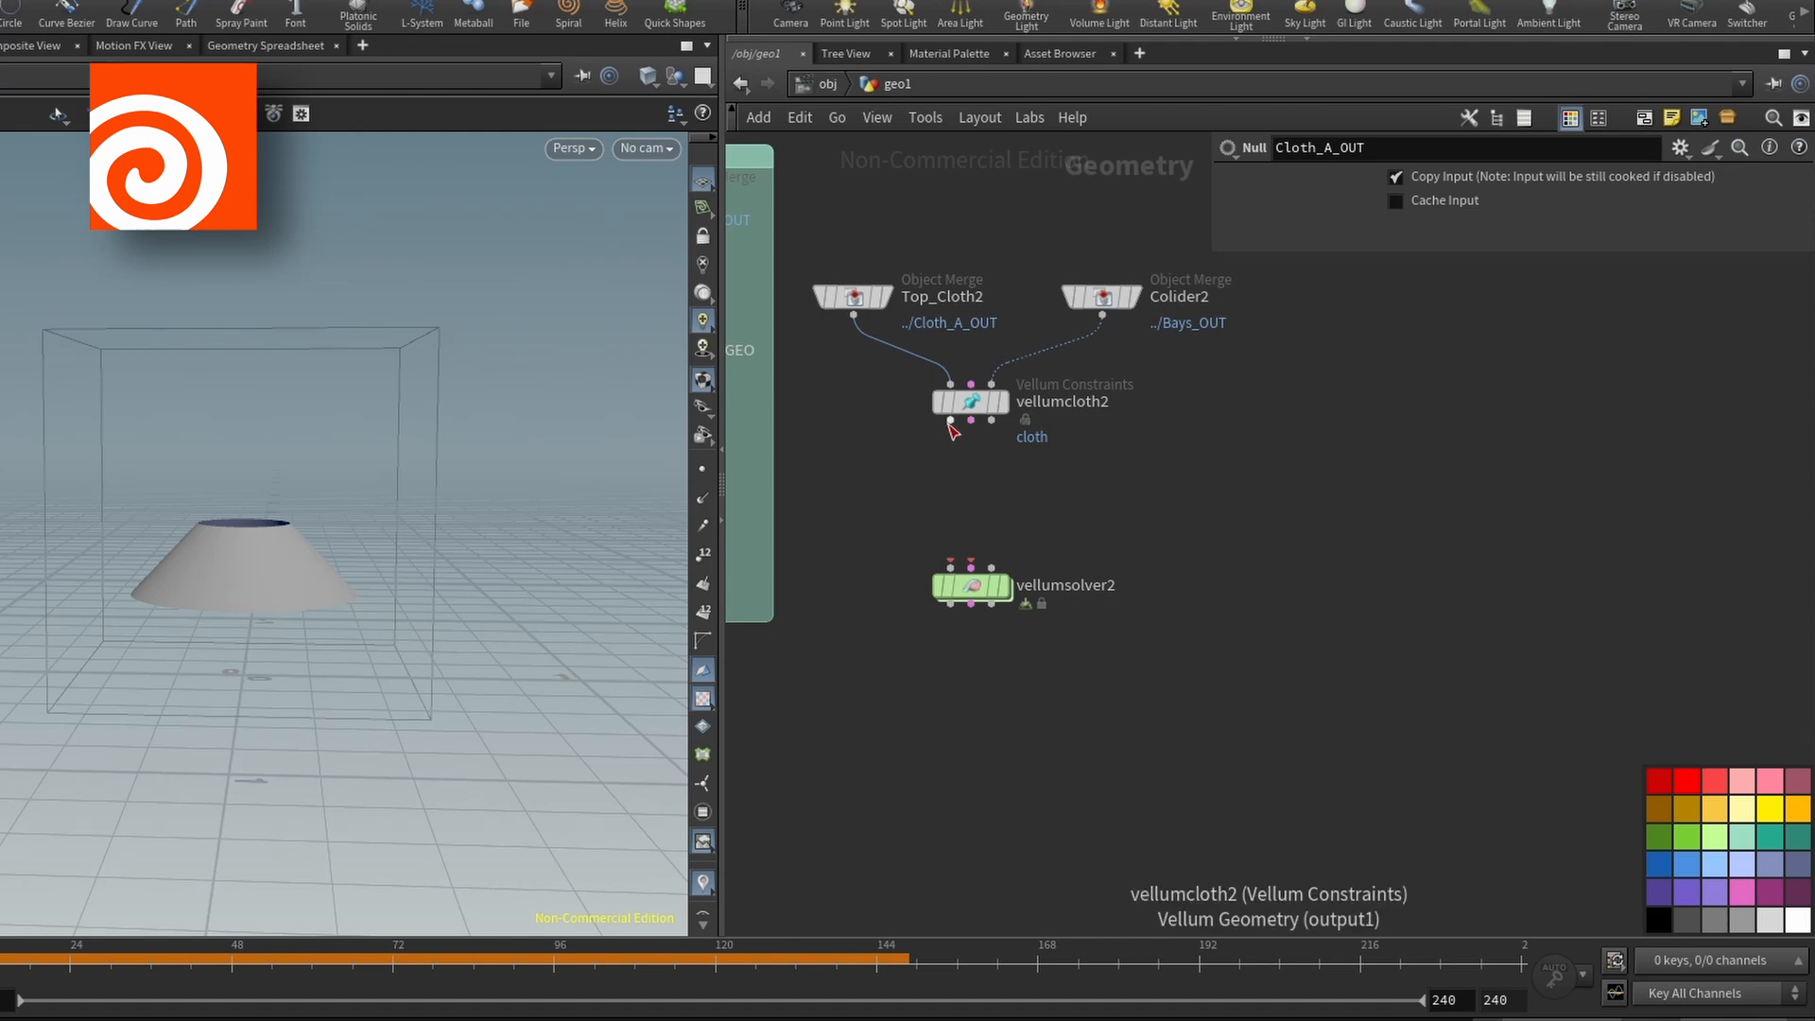
shift+click(951, 421)
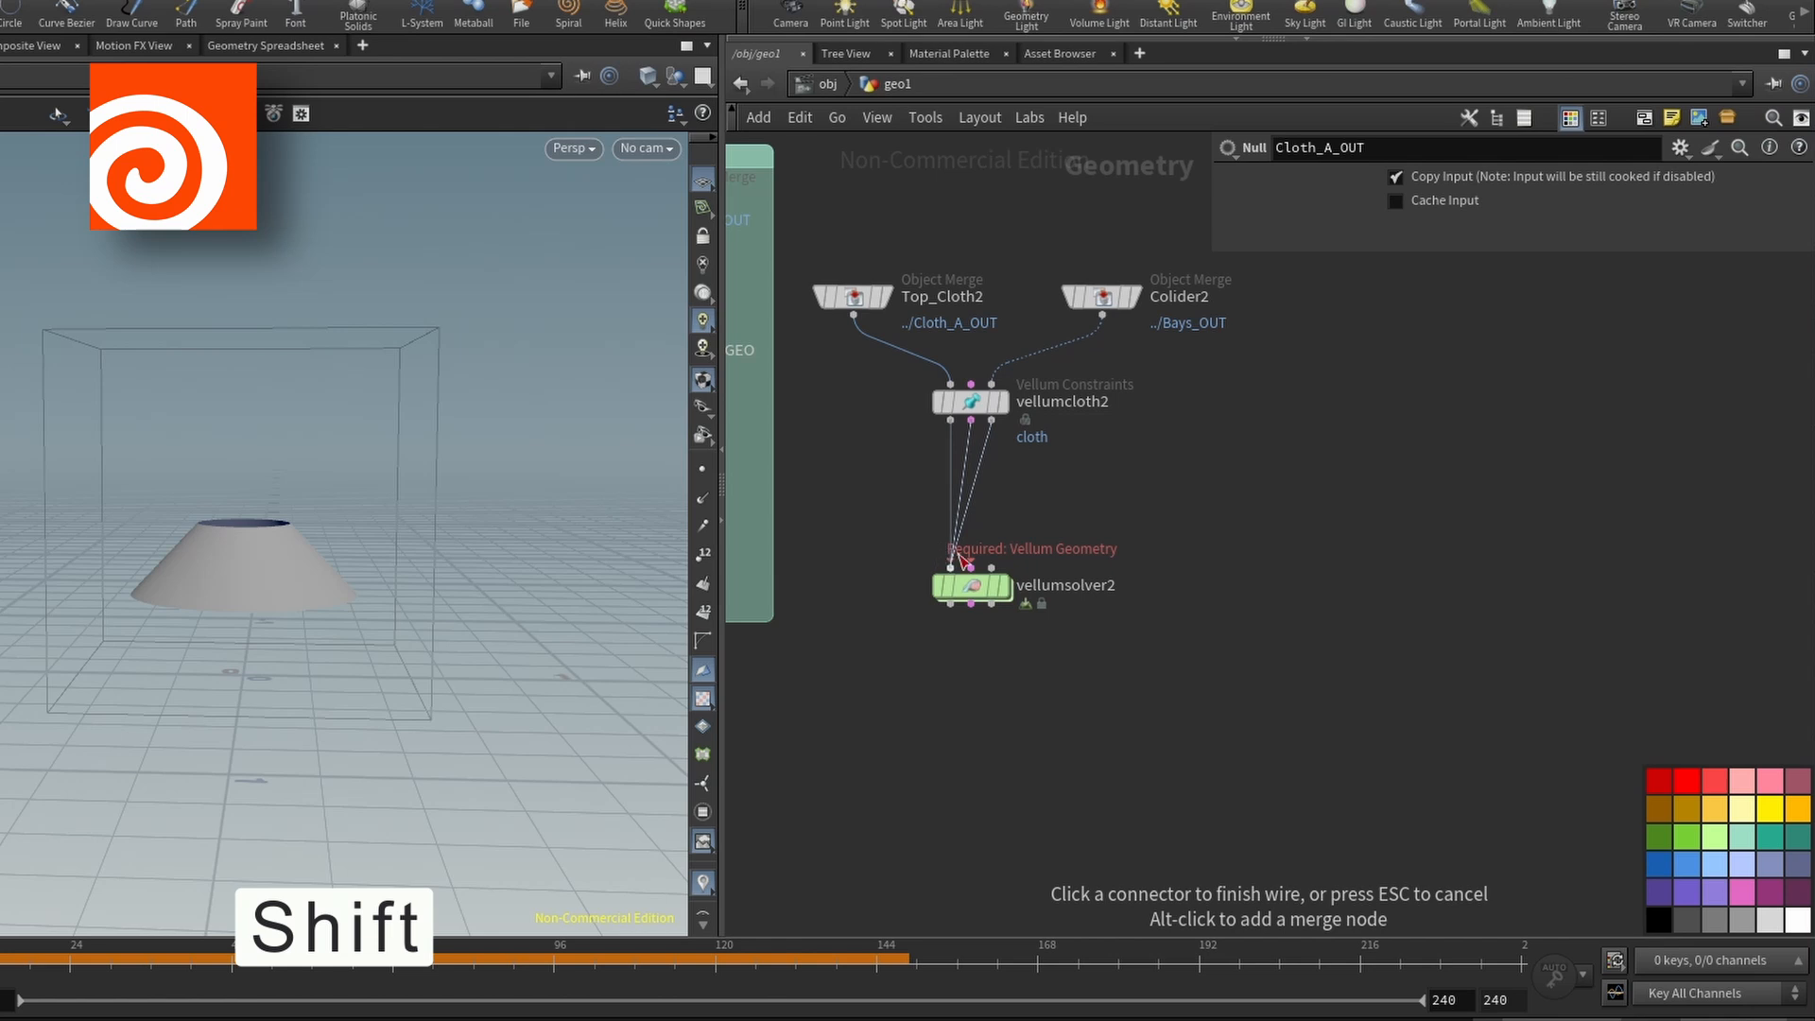
click(955, 562)
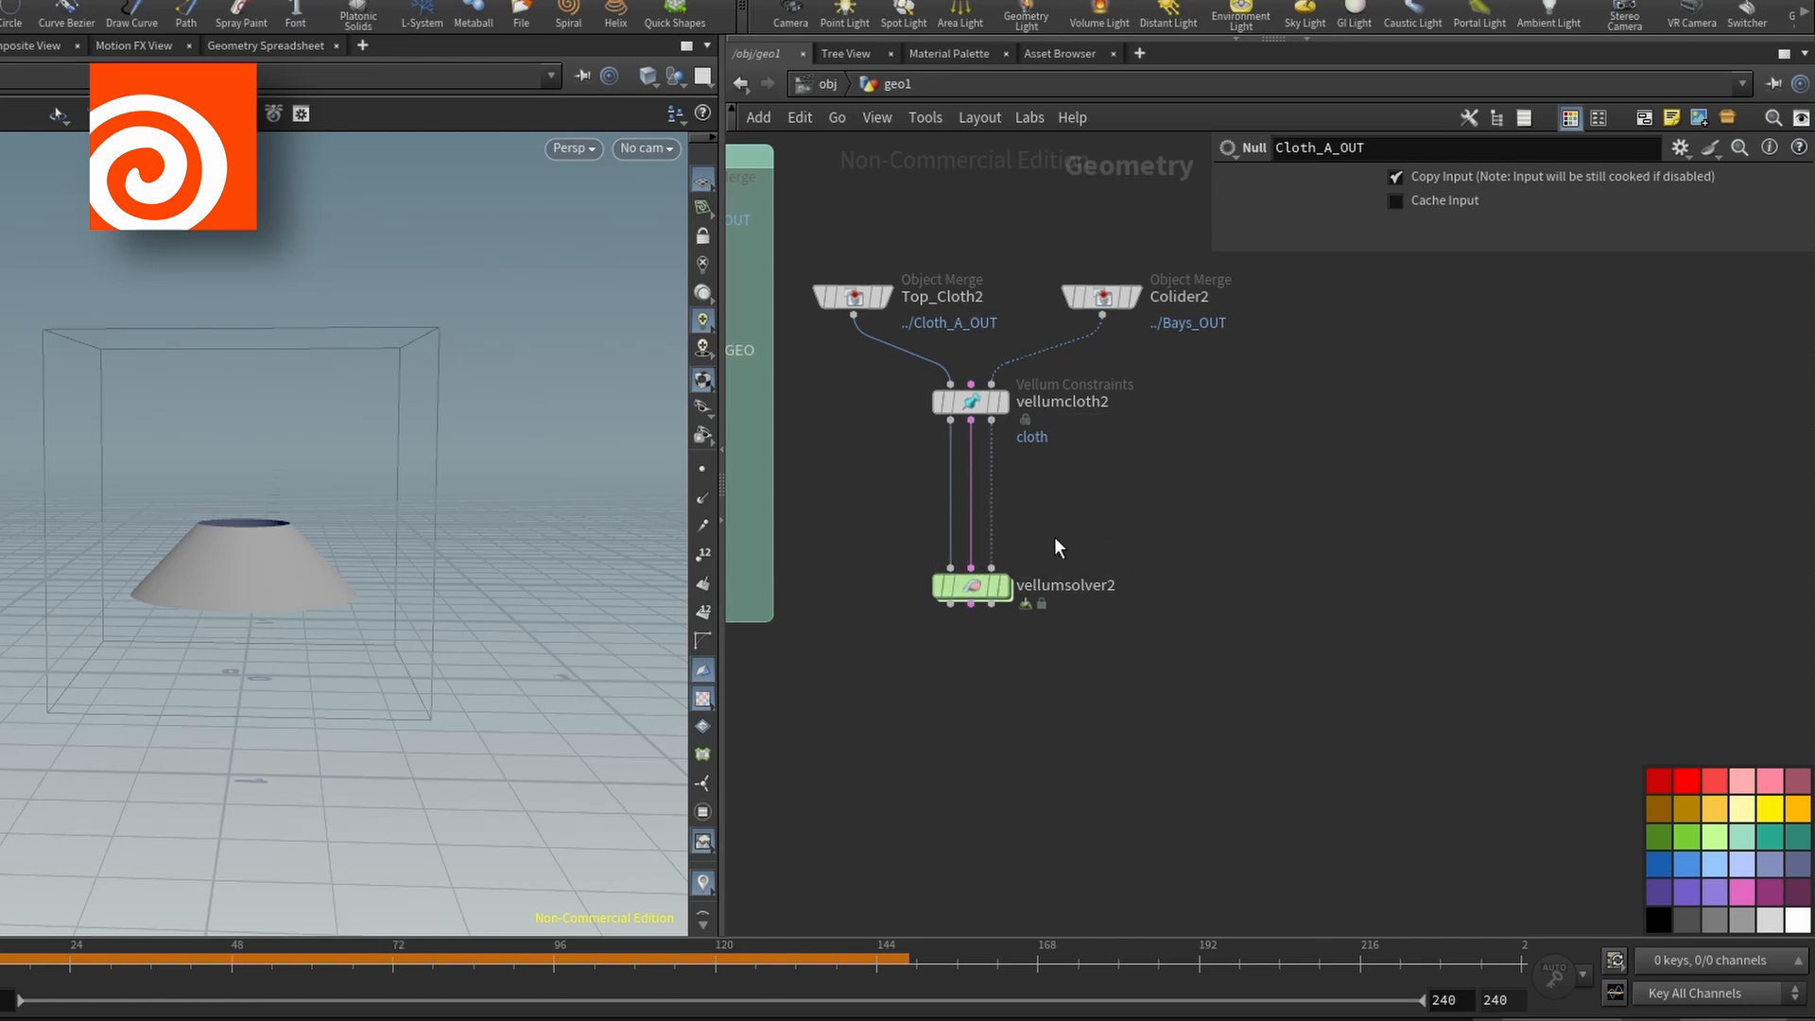
Cut the three wires between vellumcloth2 and vellumsolver2 and reconnect the two nodes by sweeping a wire across them
key(y)
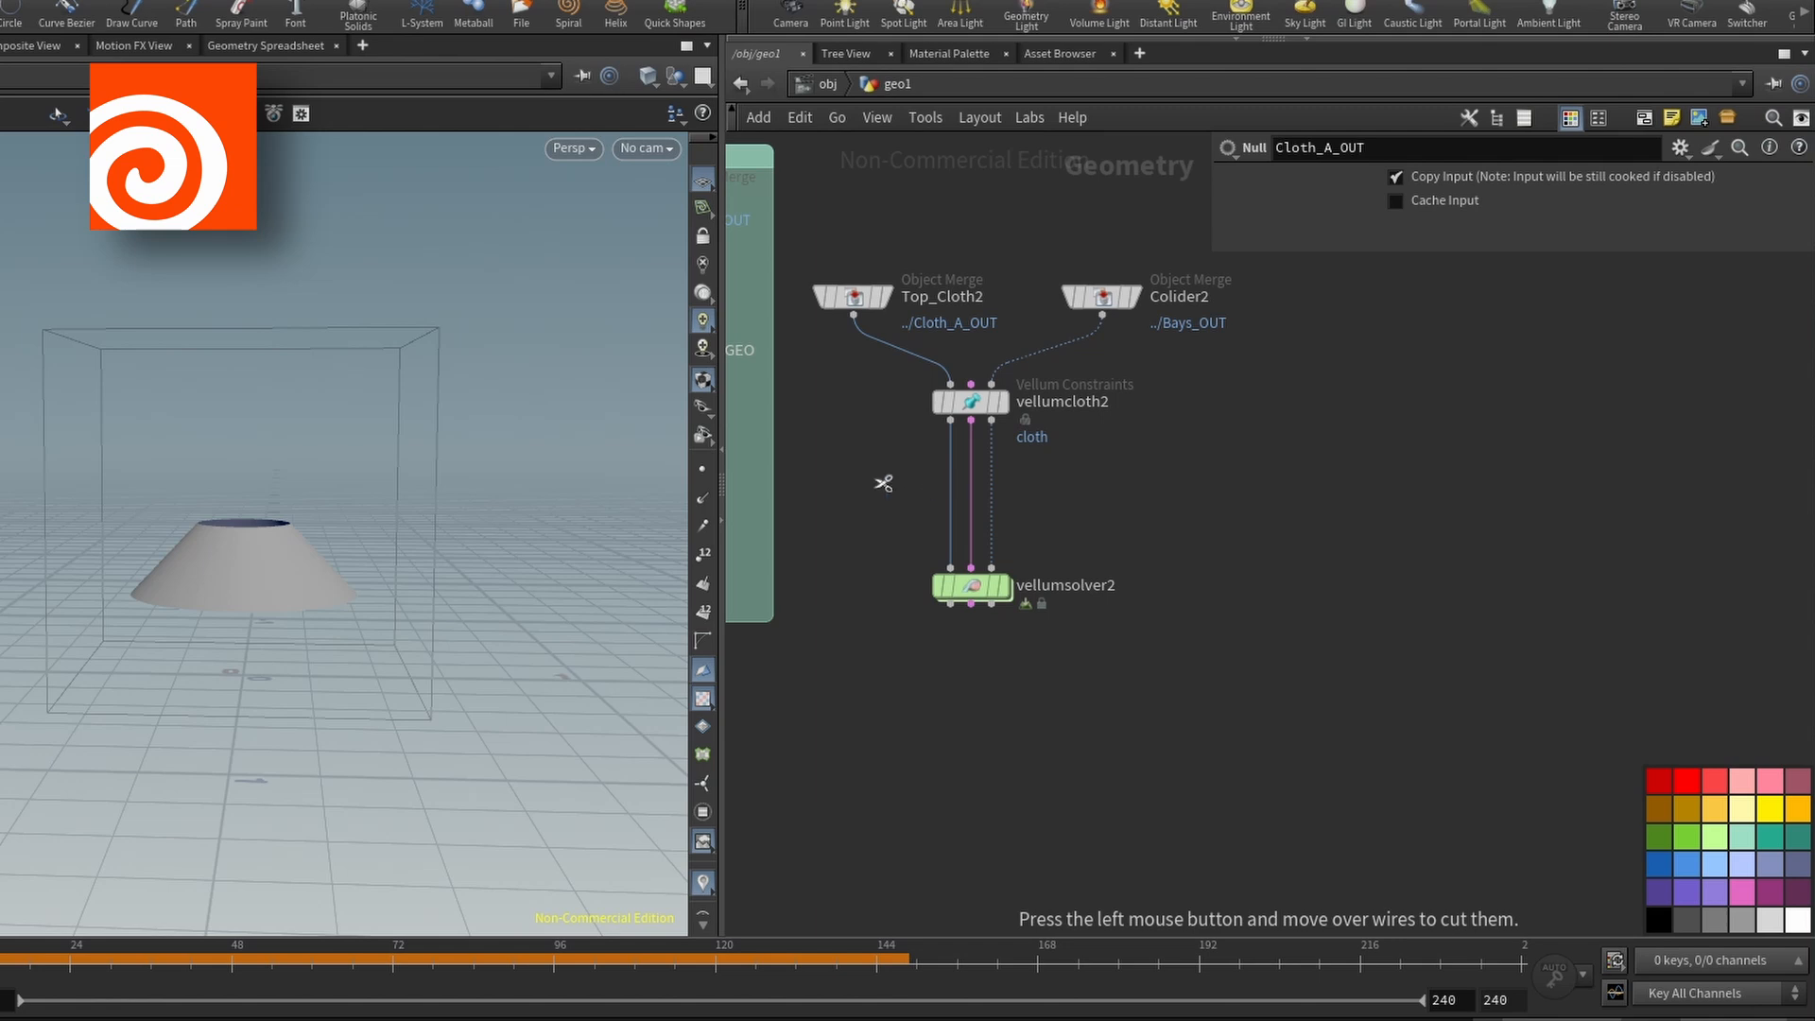
drag(861, 494, 1237, 495)
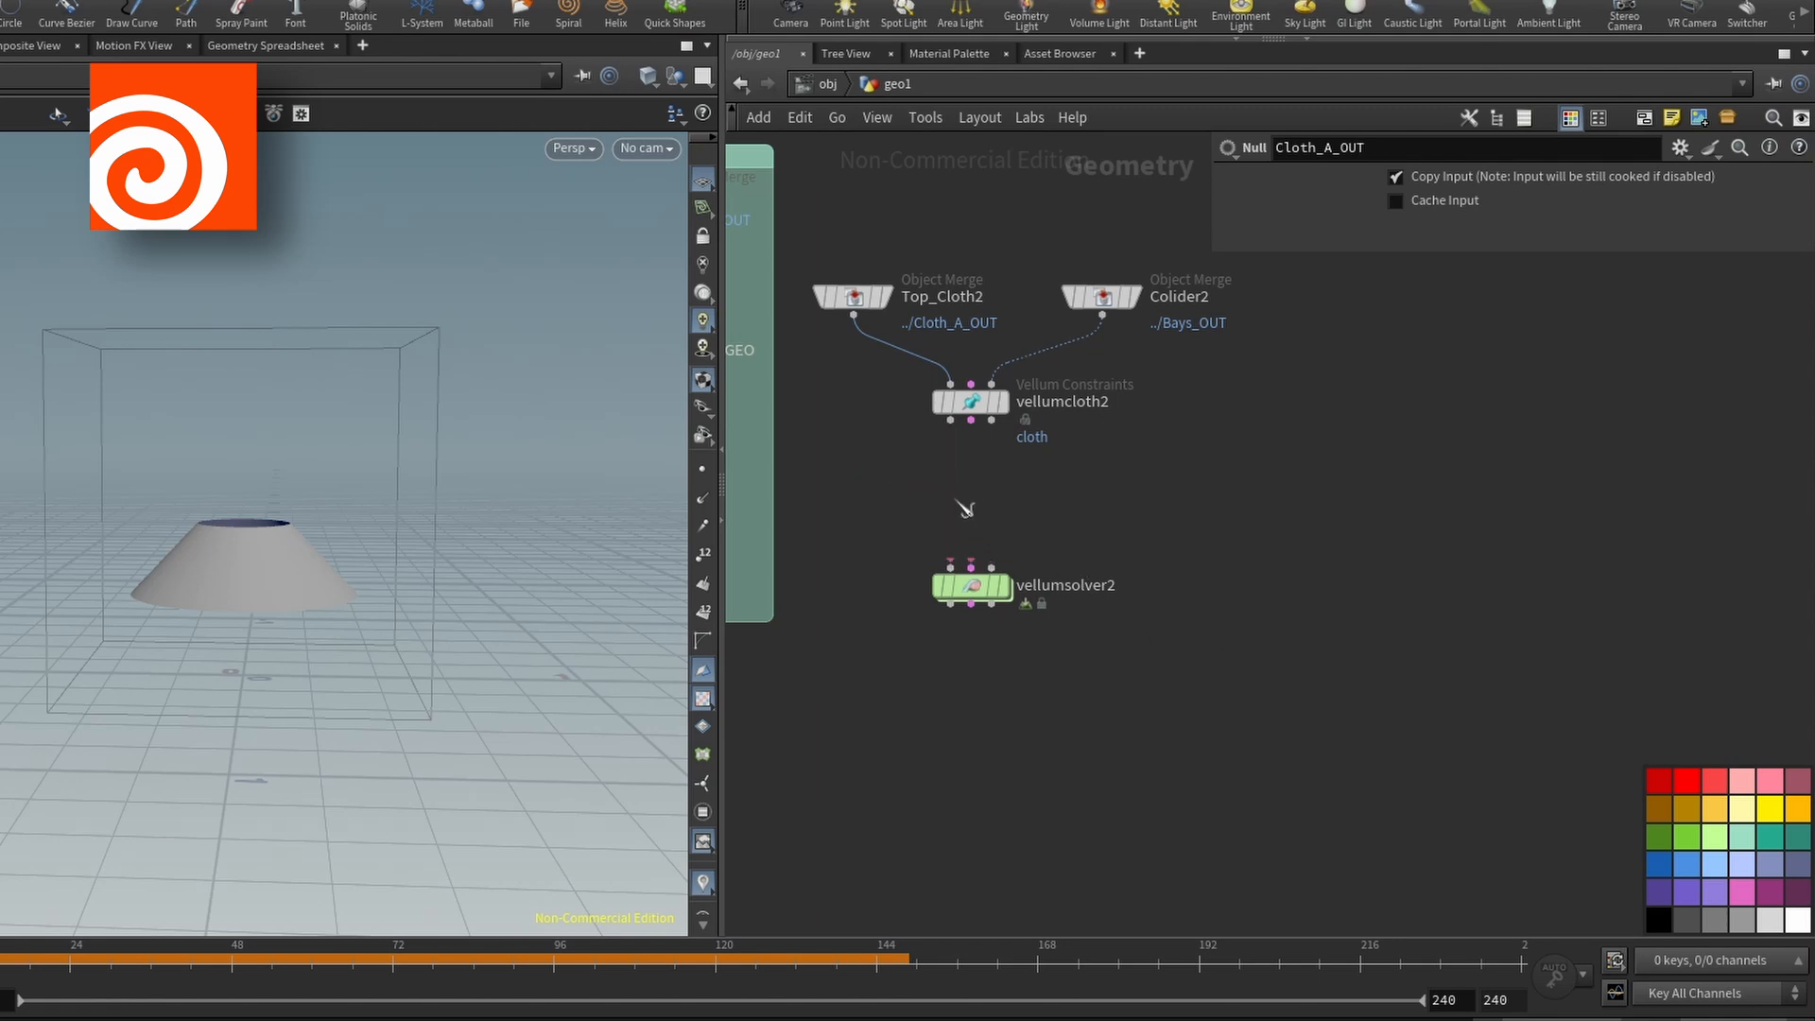
key(j)
mouse_move(974, 416)
mouse_down()
mouse_move(979, 610)
mouse_move(976, 507)
mouse_up()
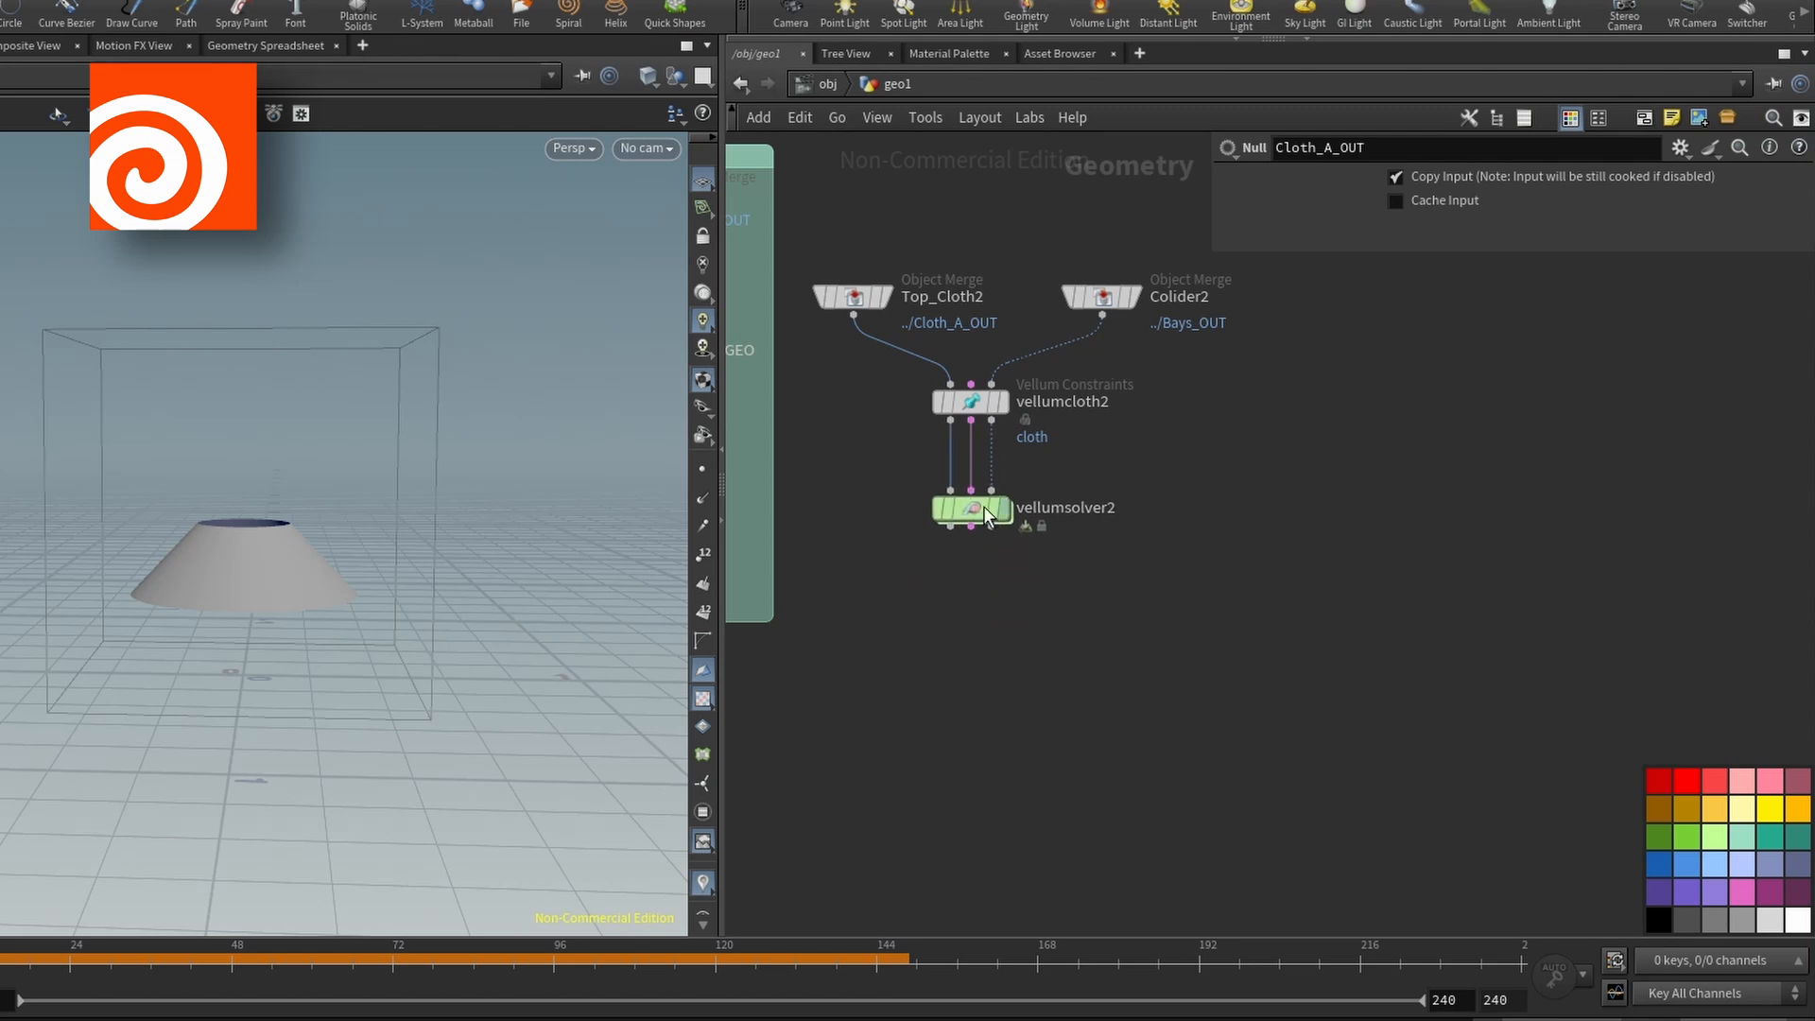
Display the output of vellumsolver2 in the viewport and play the cloth simulation
mouse_move(985, 508)
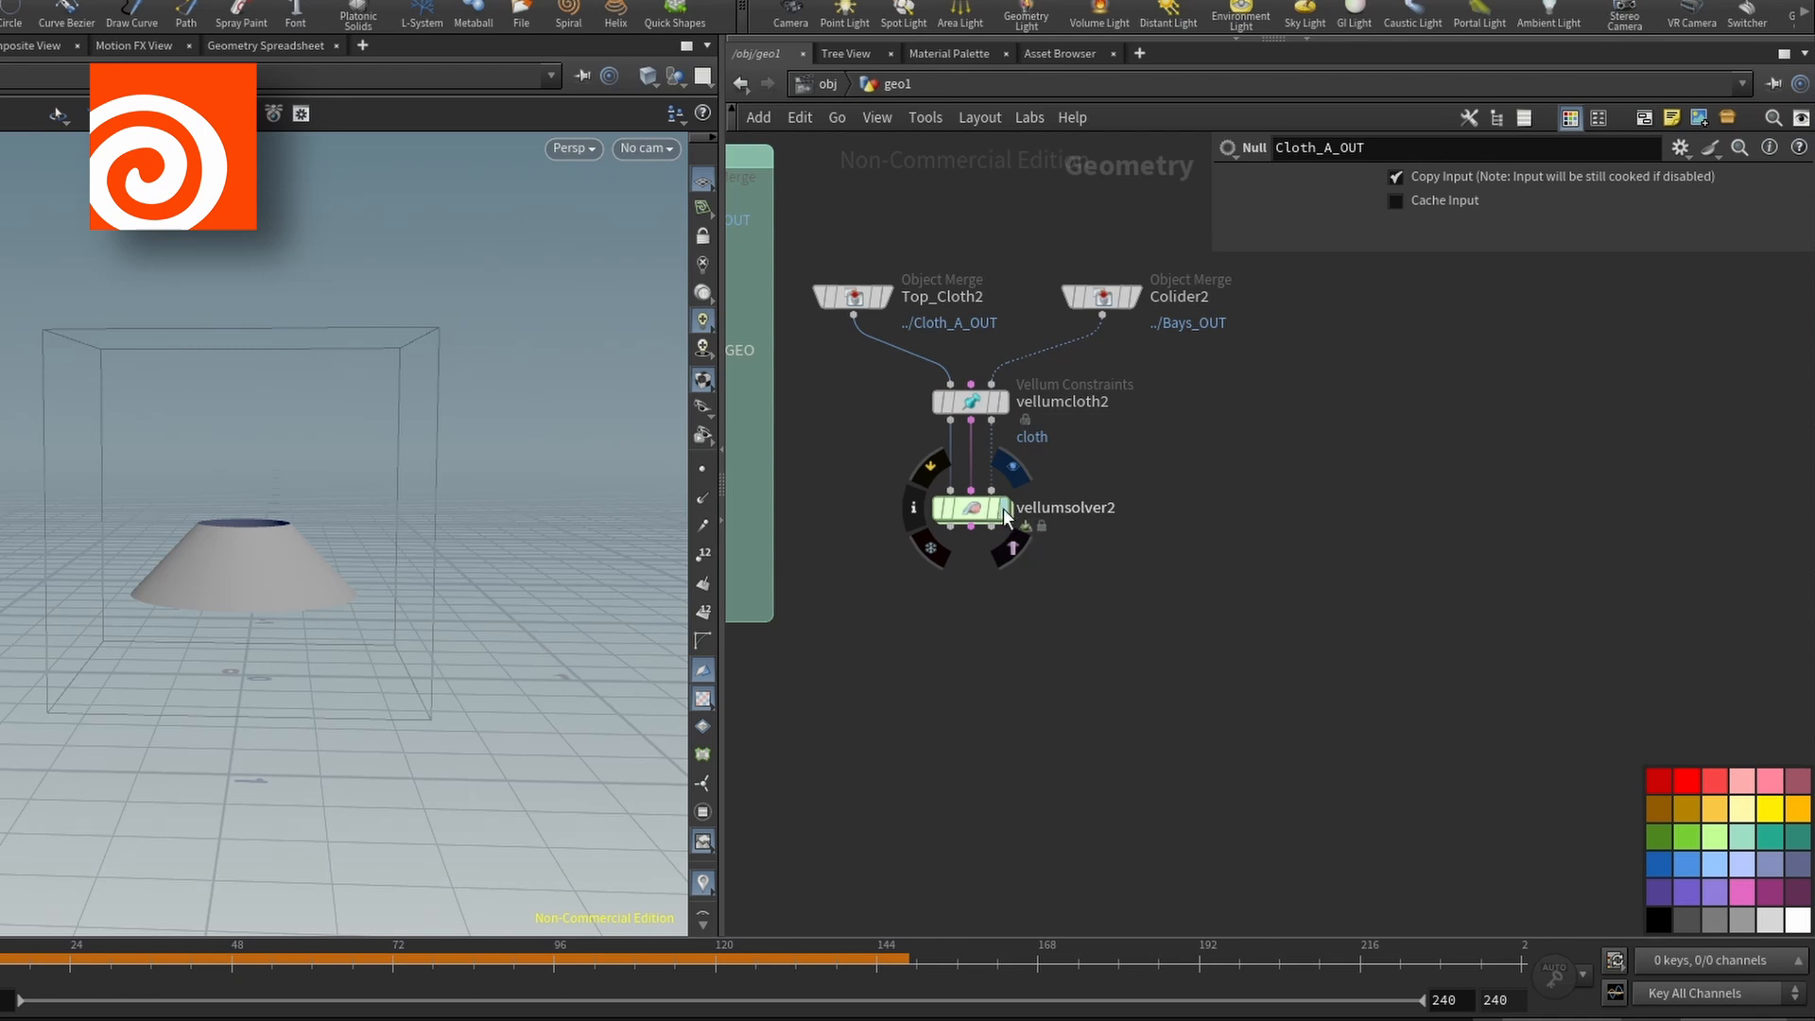
click(1005, 509)
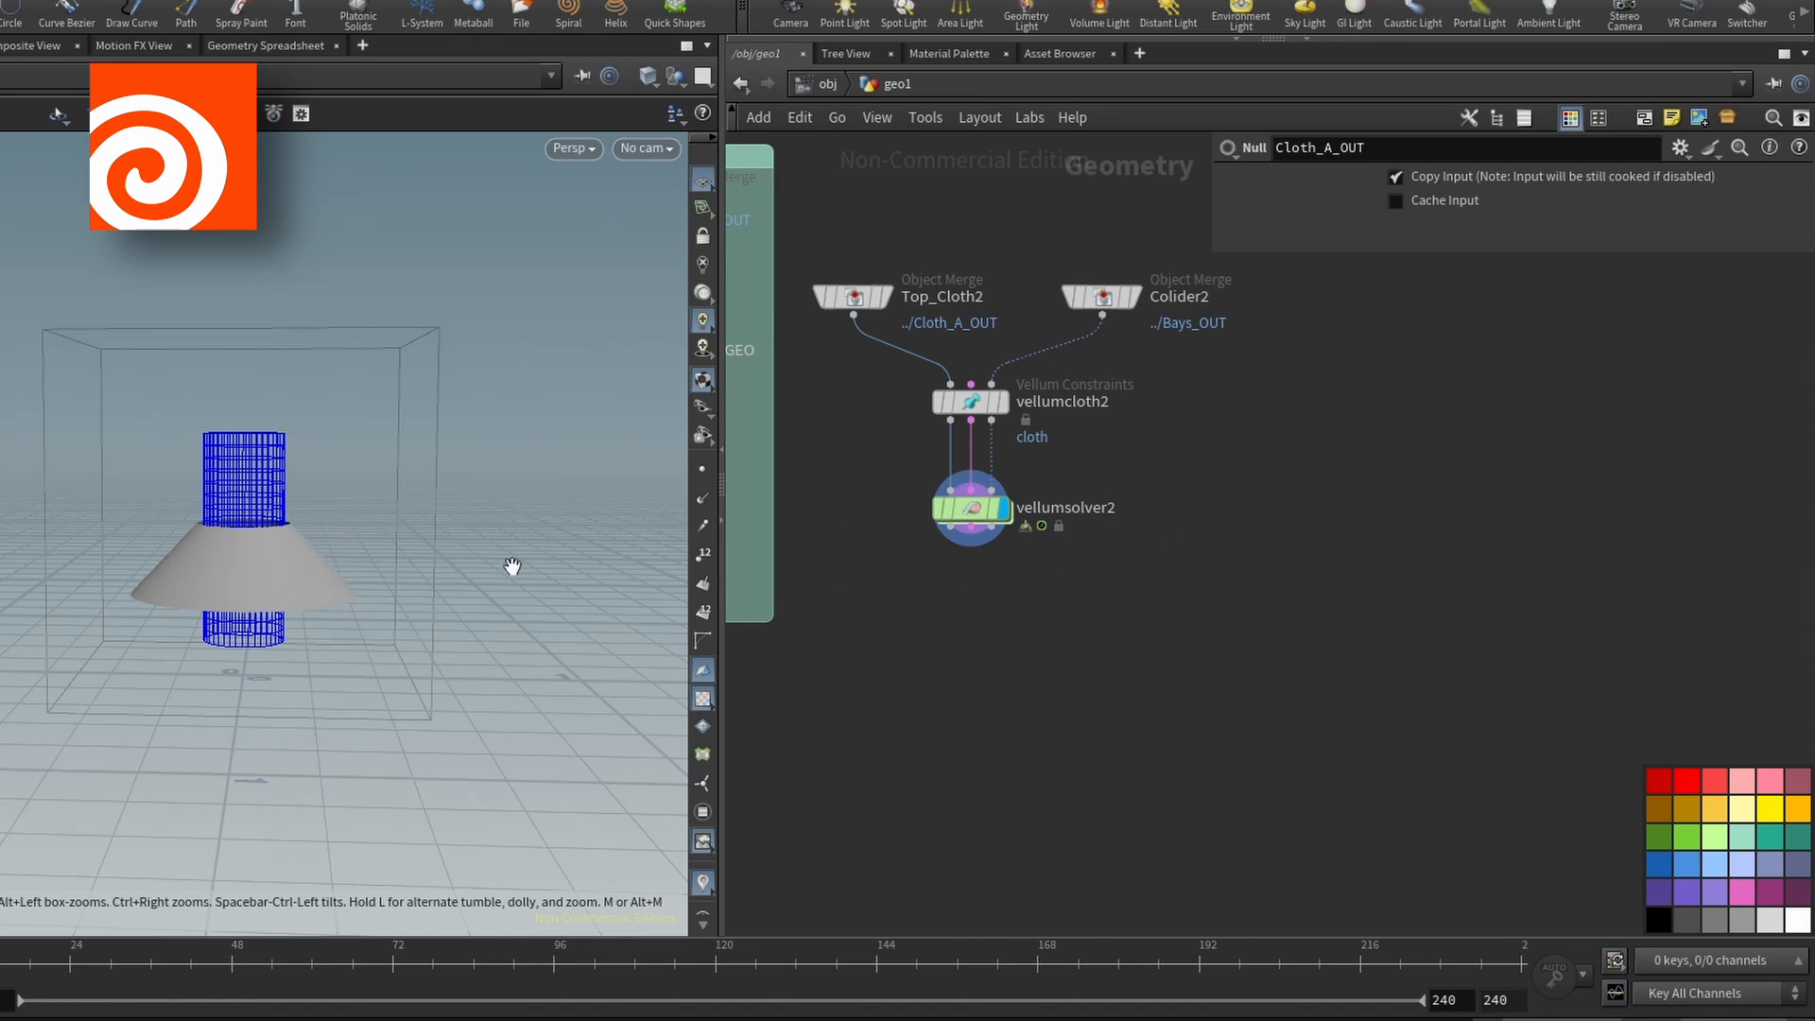
key(Up)
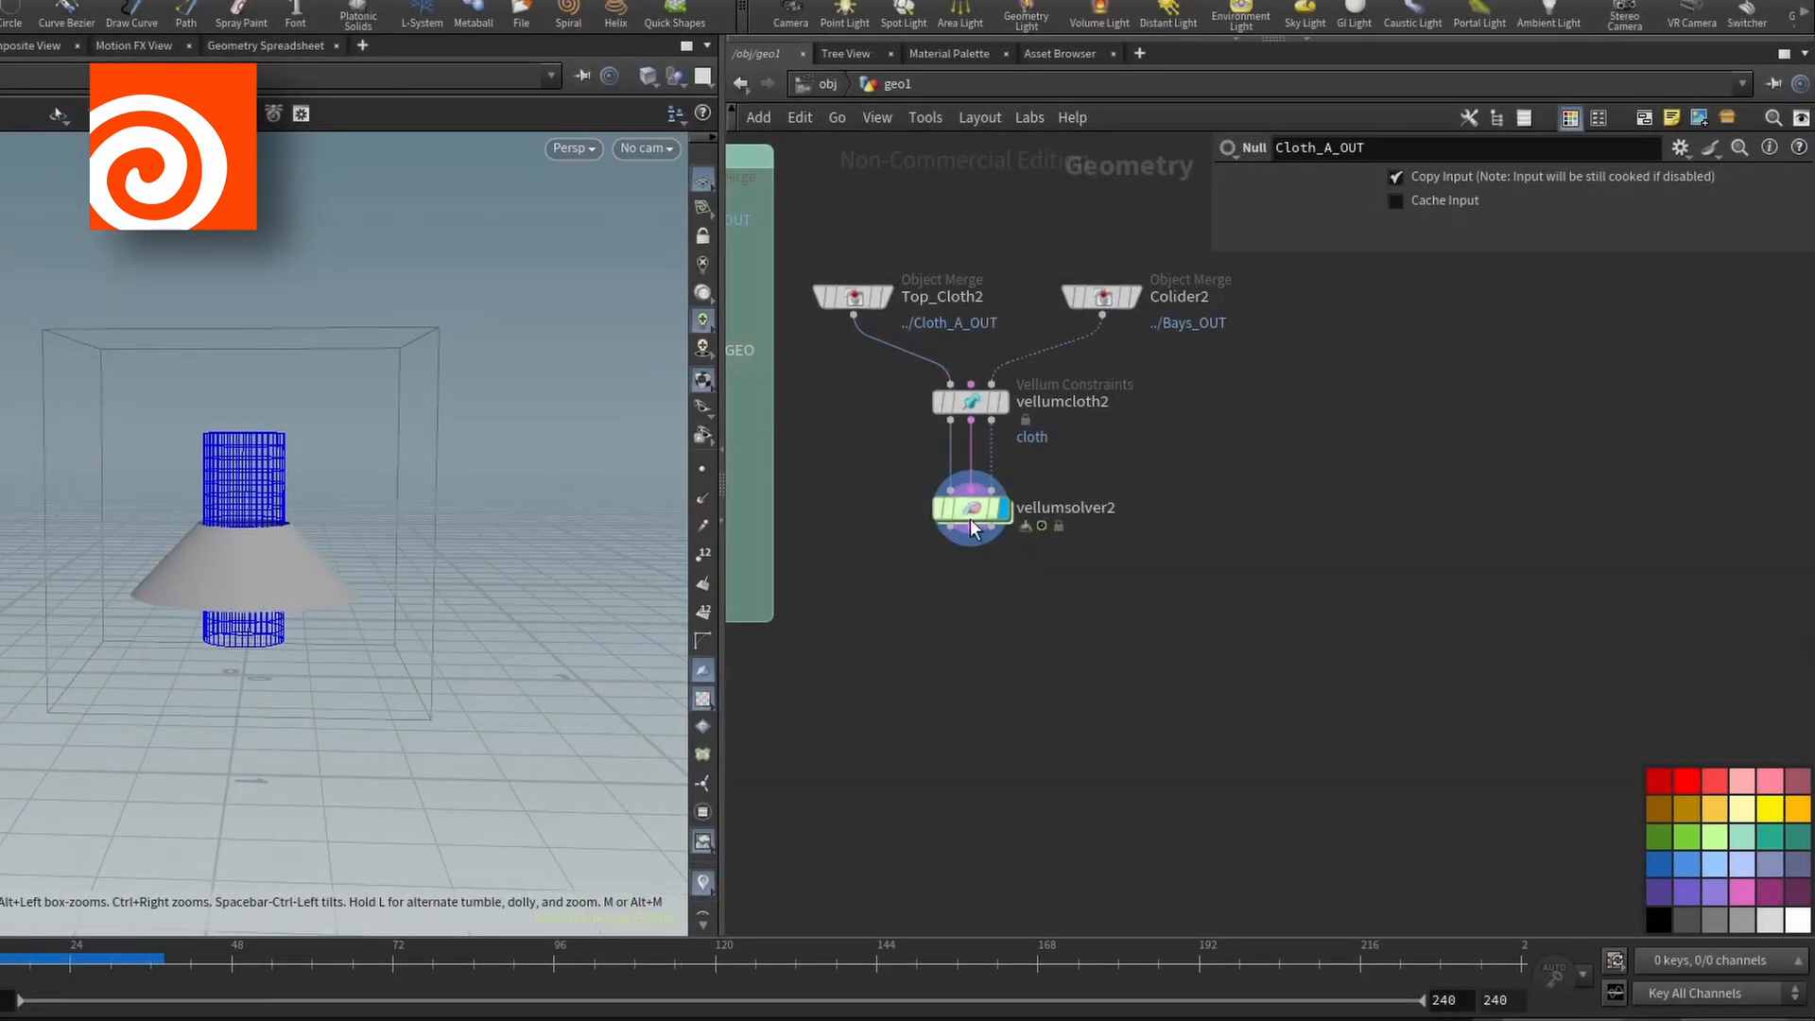
Review the solver, forces, simulation and advanced parameters of vellumsolver2
click(972, 512)
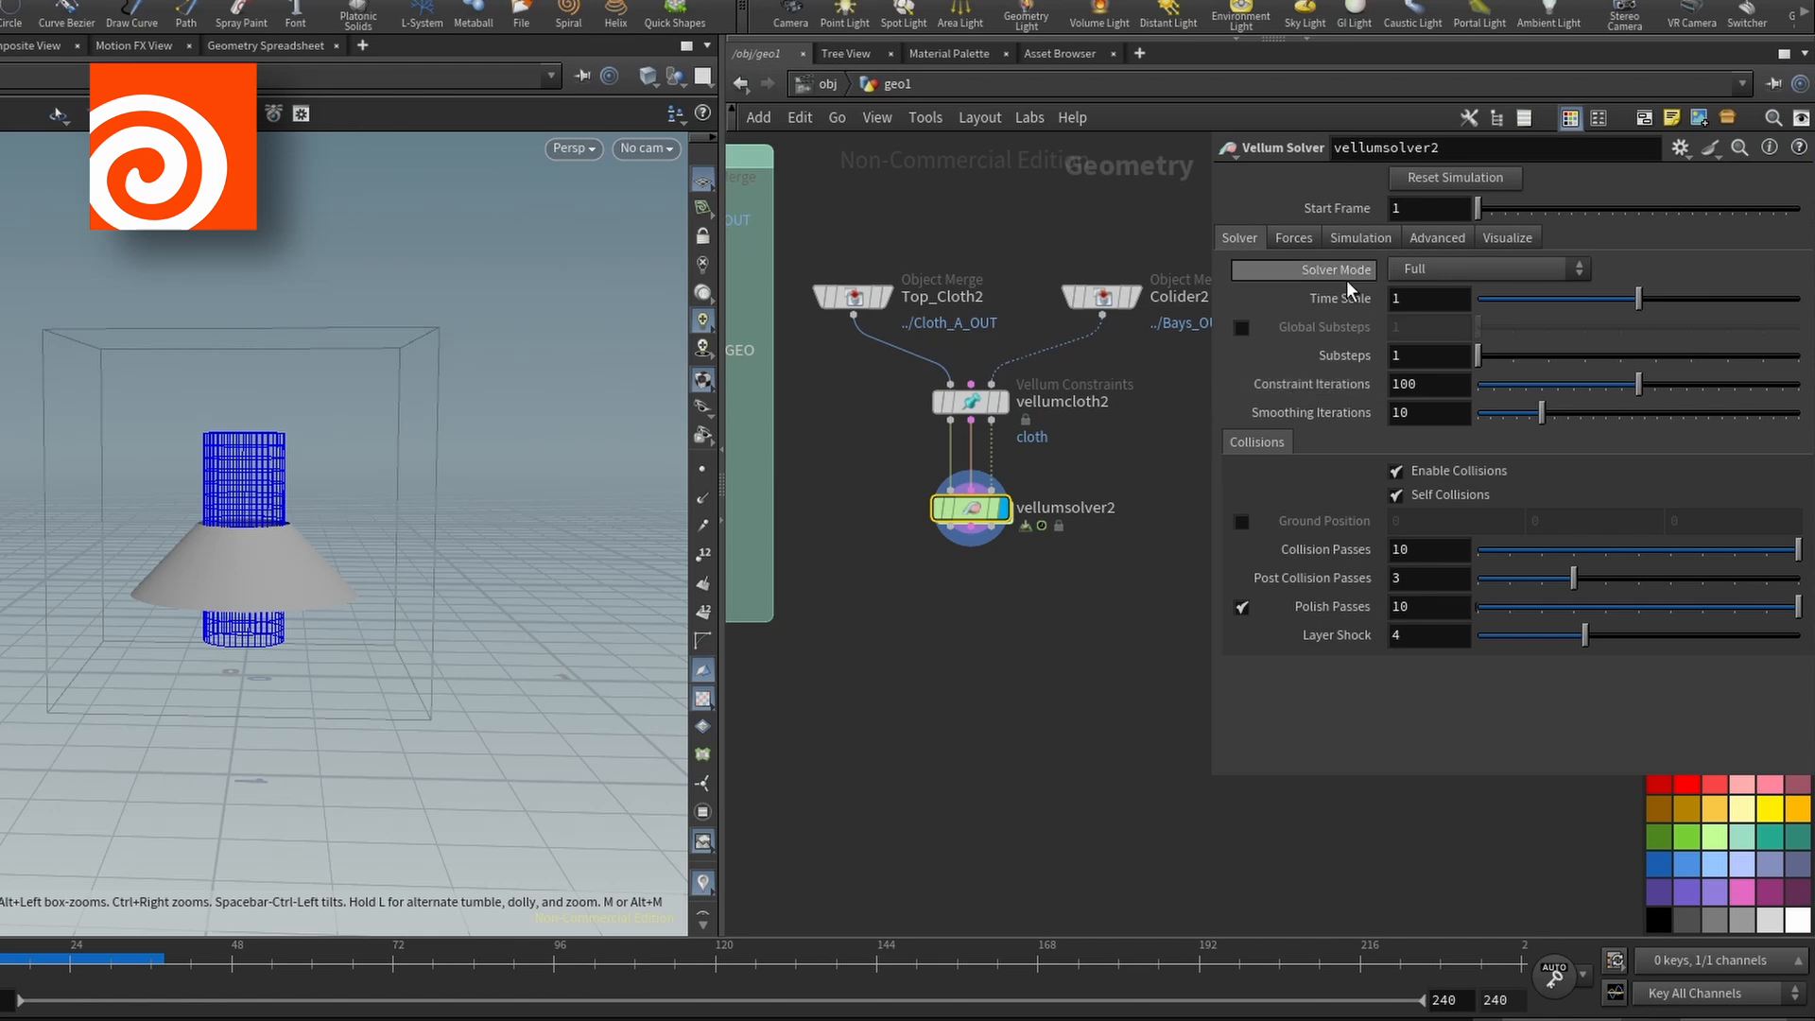
click(1298, 238)
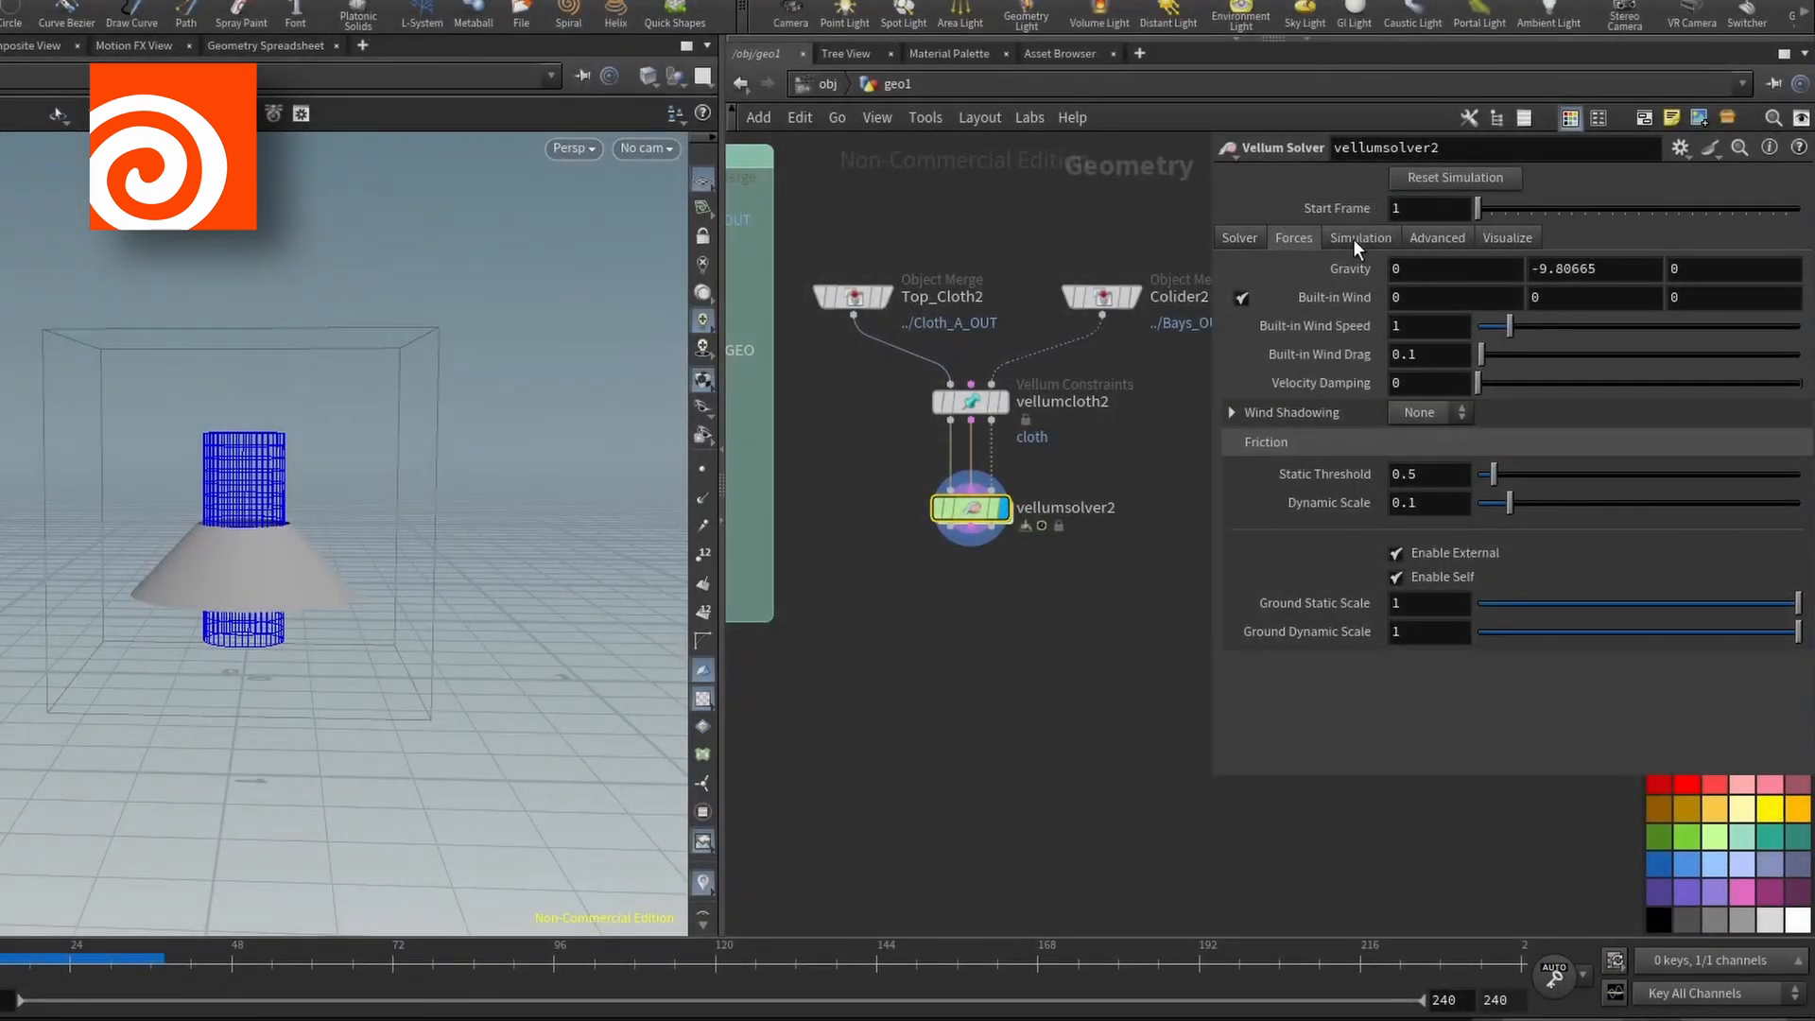
click(1361, 237)
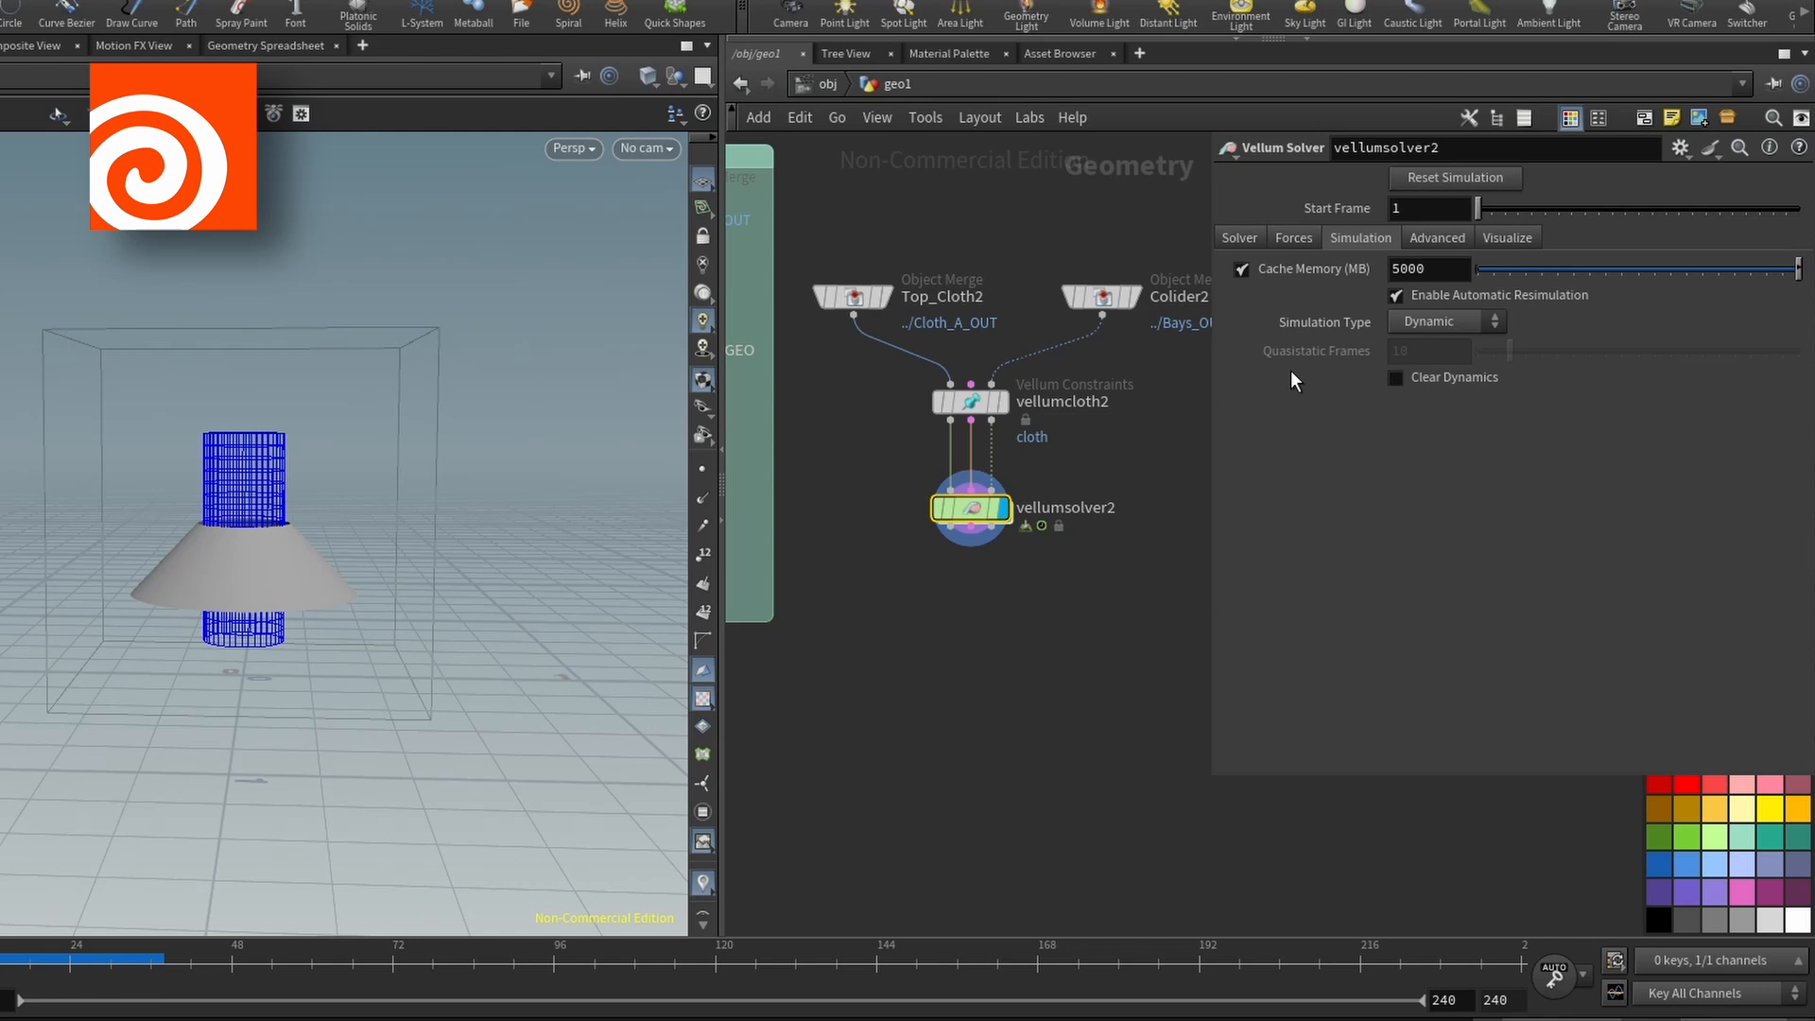
click(1461, 232)
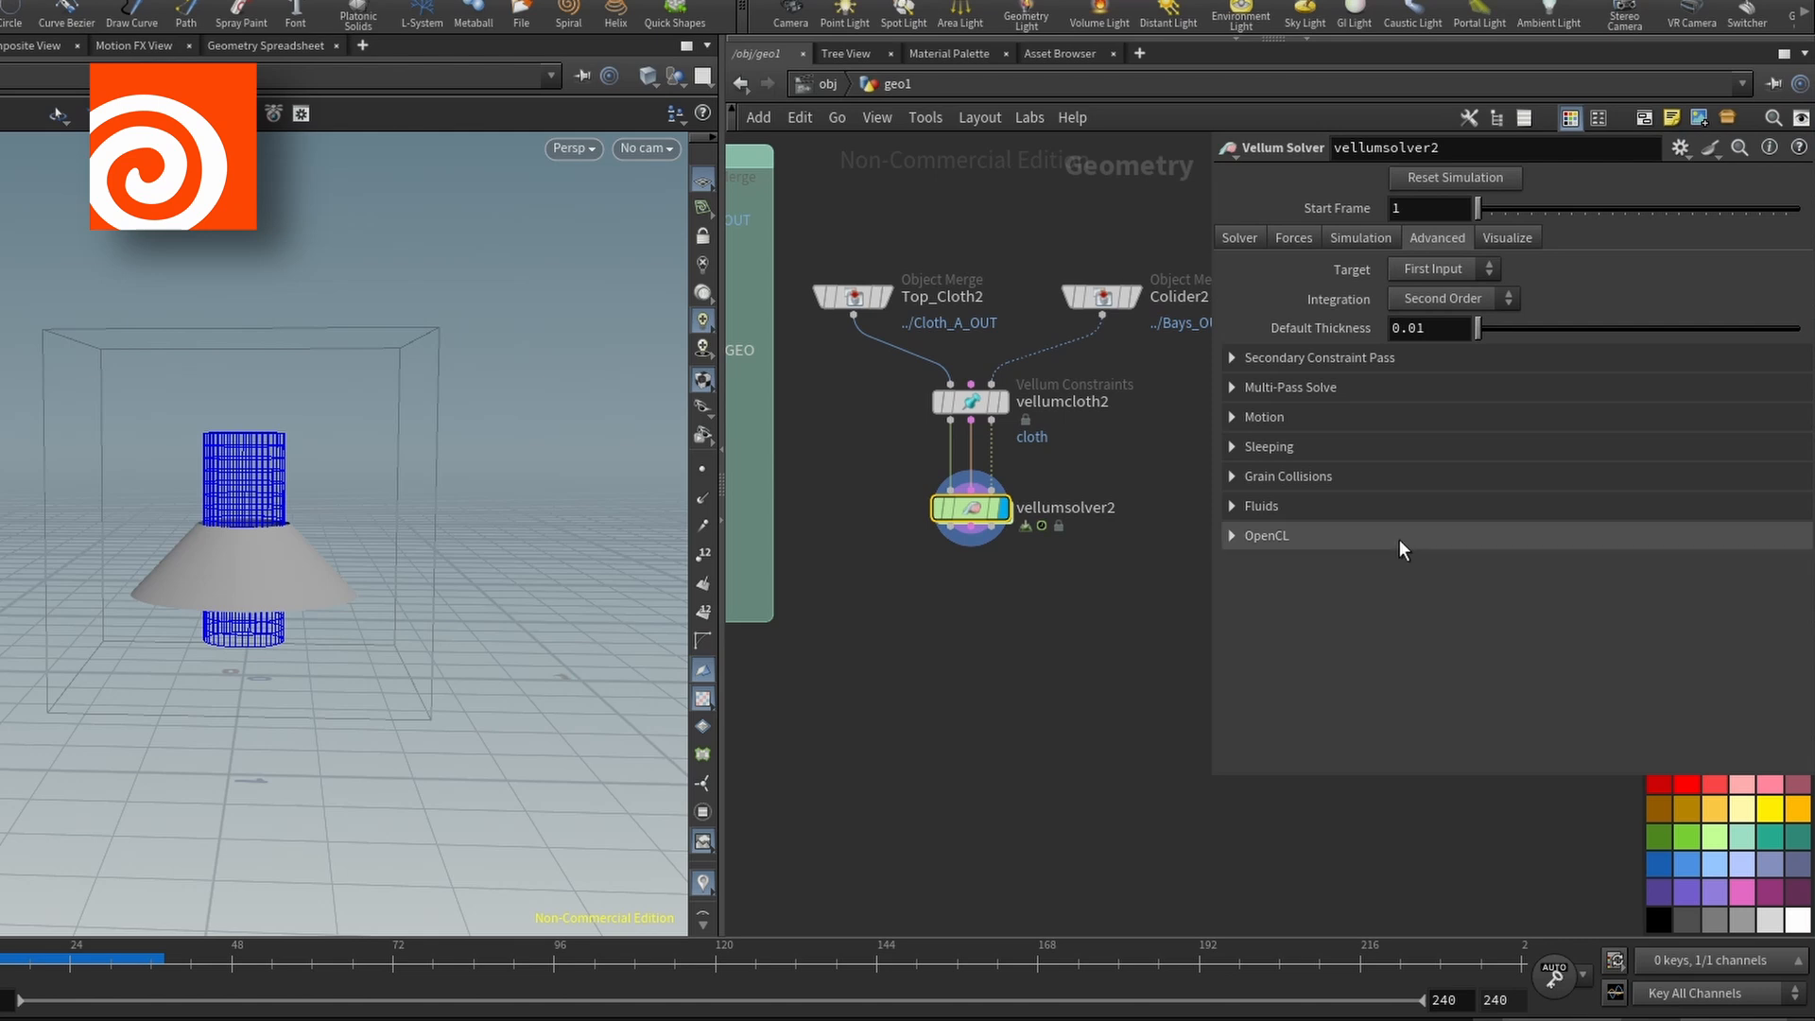
Preview the Thickness visualization of vellumsolver2 on the cloth and turn it off again
click(1505, 237)
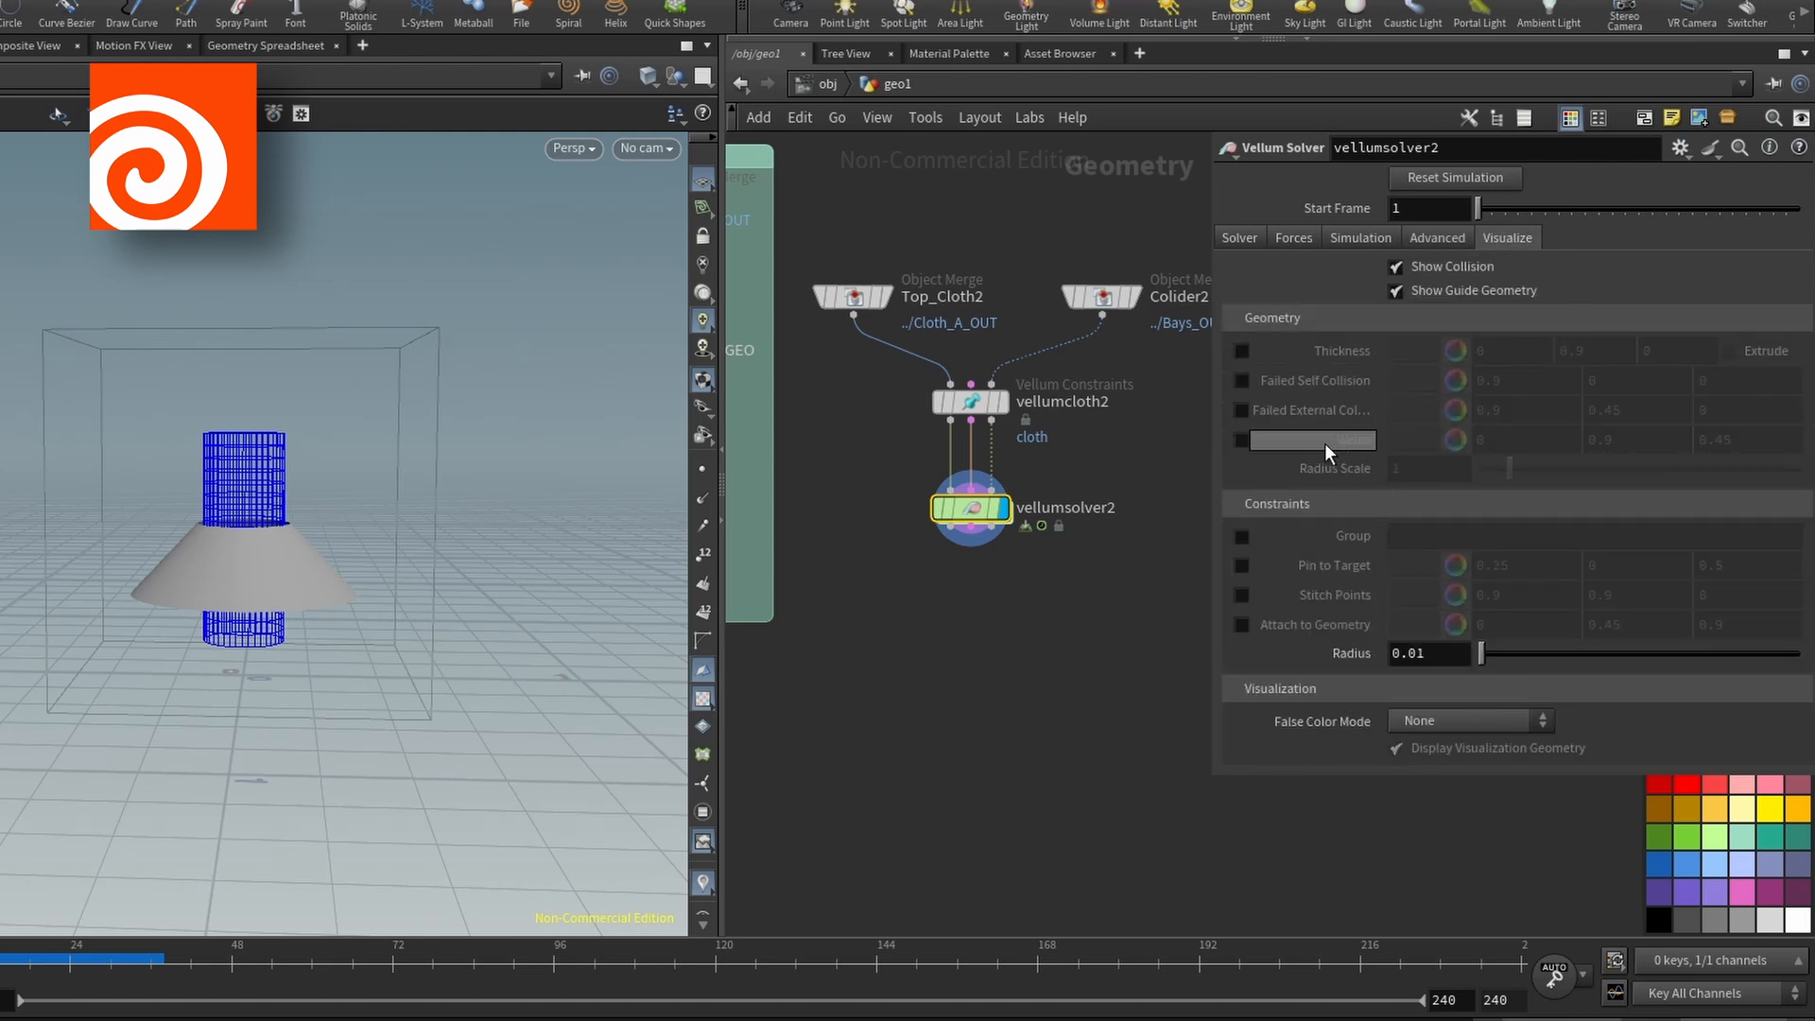
click(1242, 352)
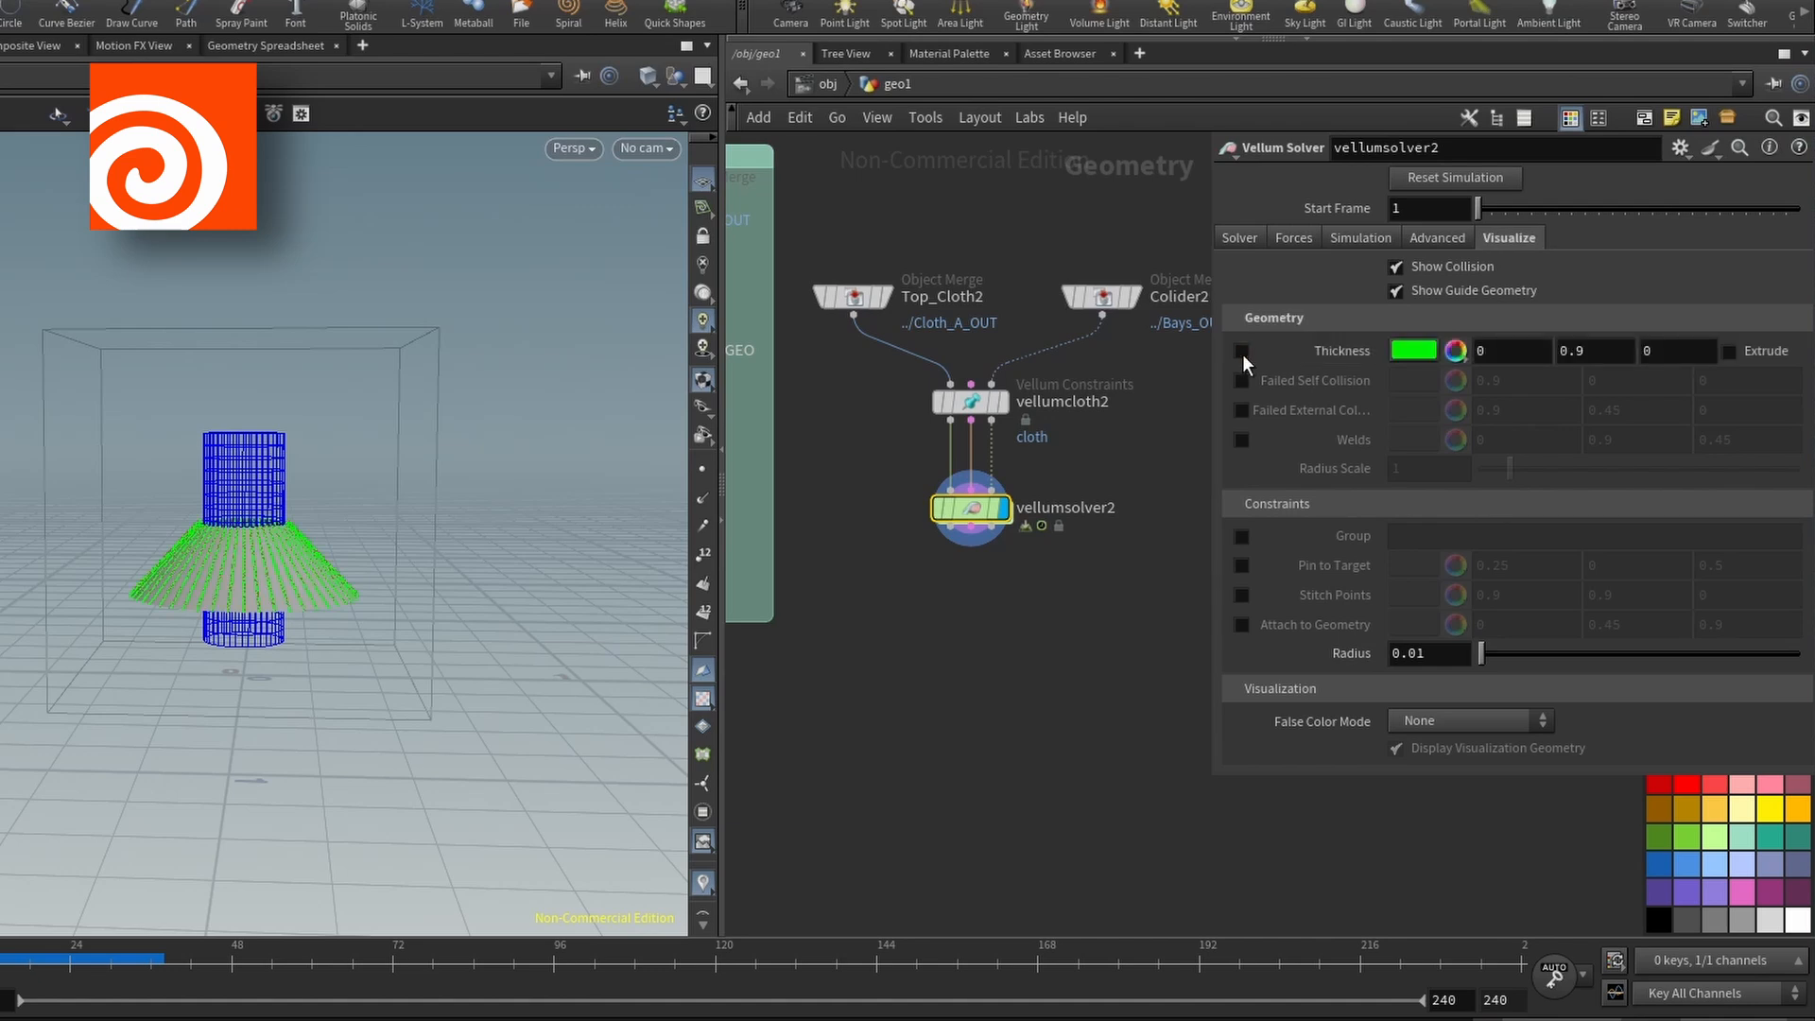
click(1242, 352)
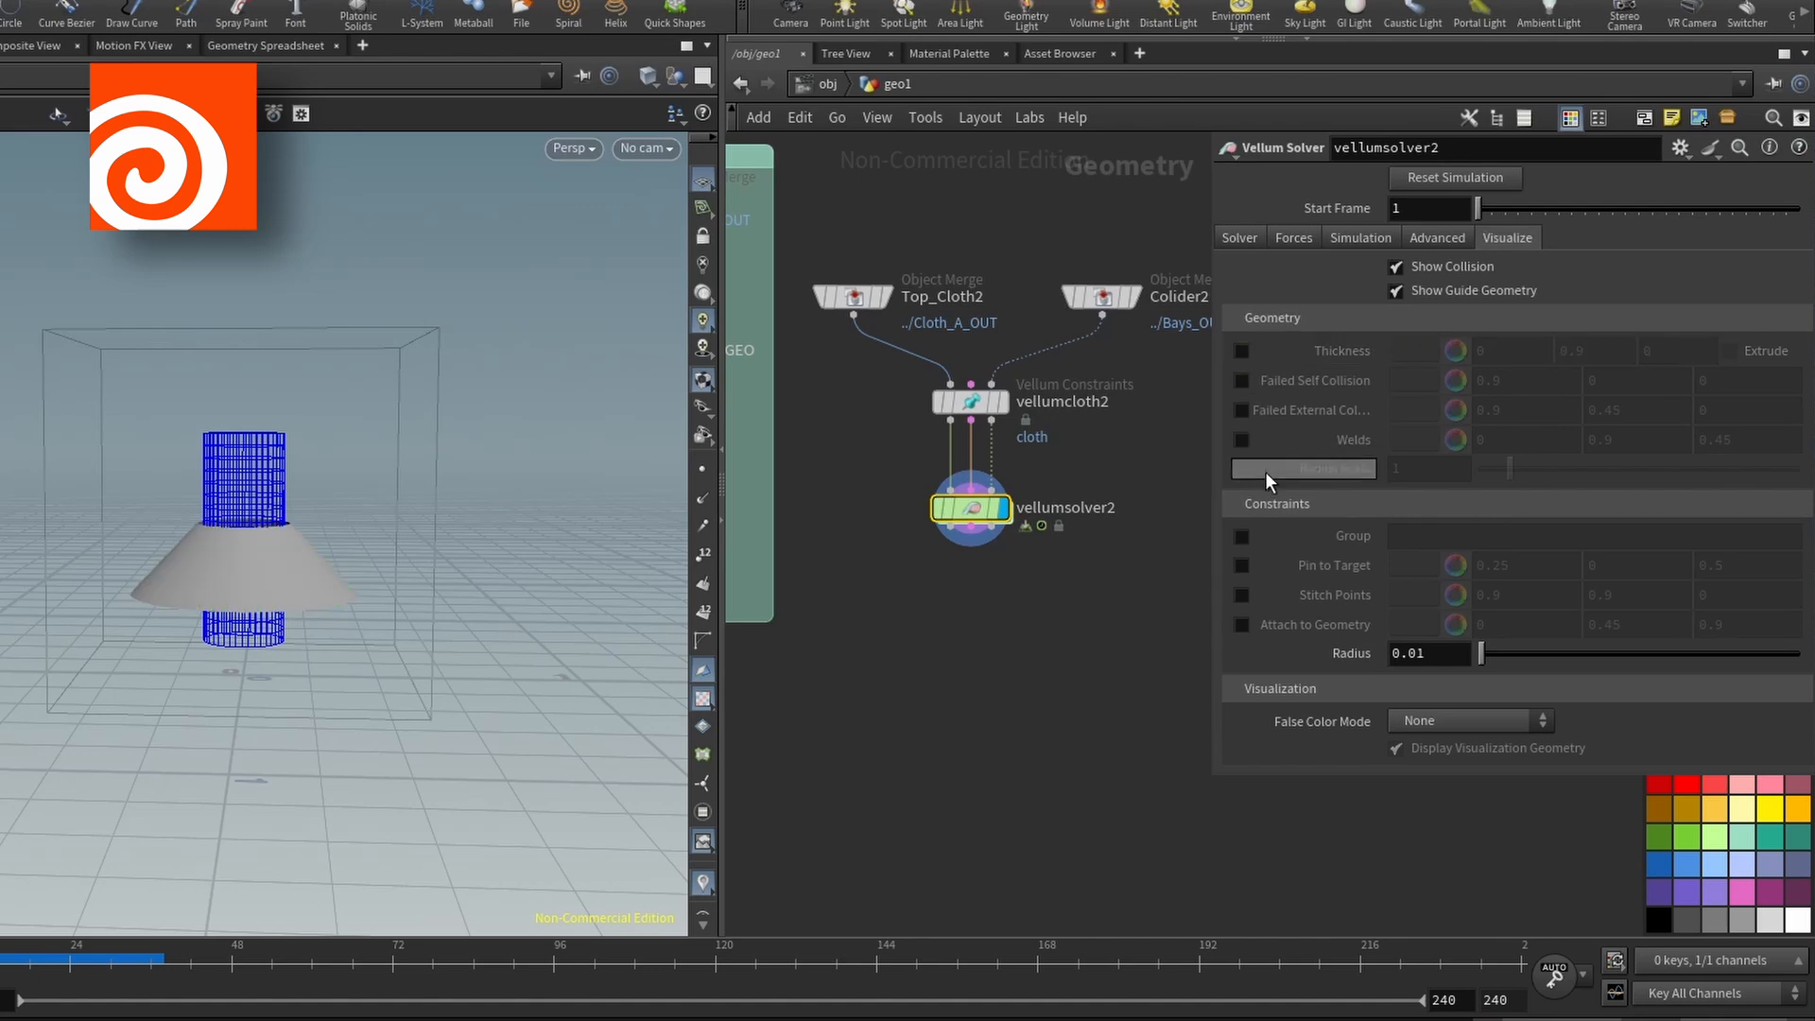
Toggle the Attach to Geometry, Stitch Points, Pin to Target and Group constraint visualizations of vellumsolver2 on and off
click(1242, 624)
click(1243, 624)
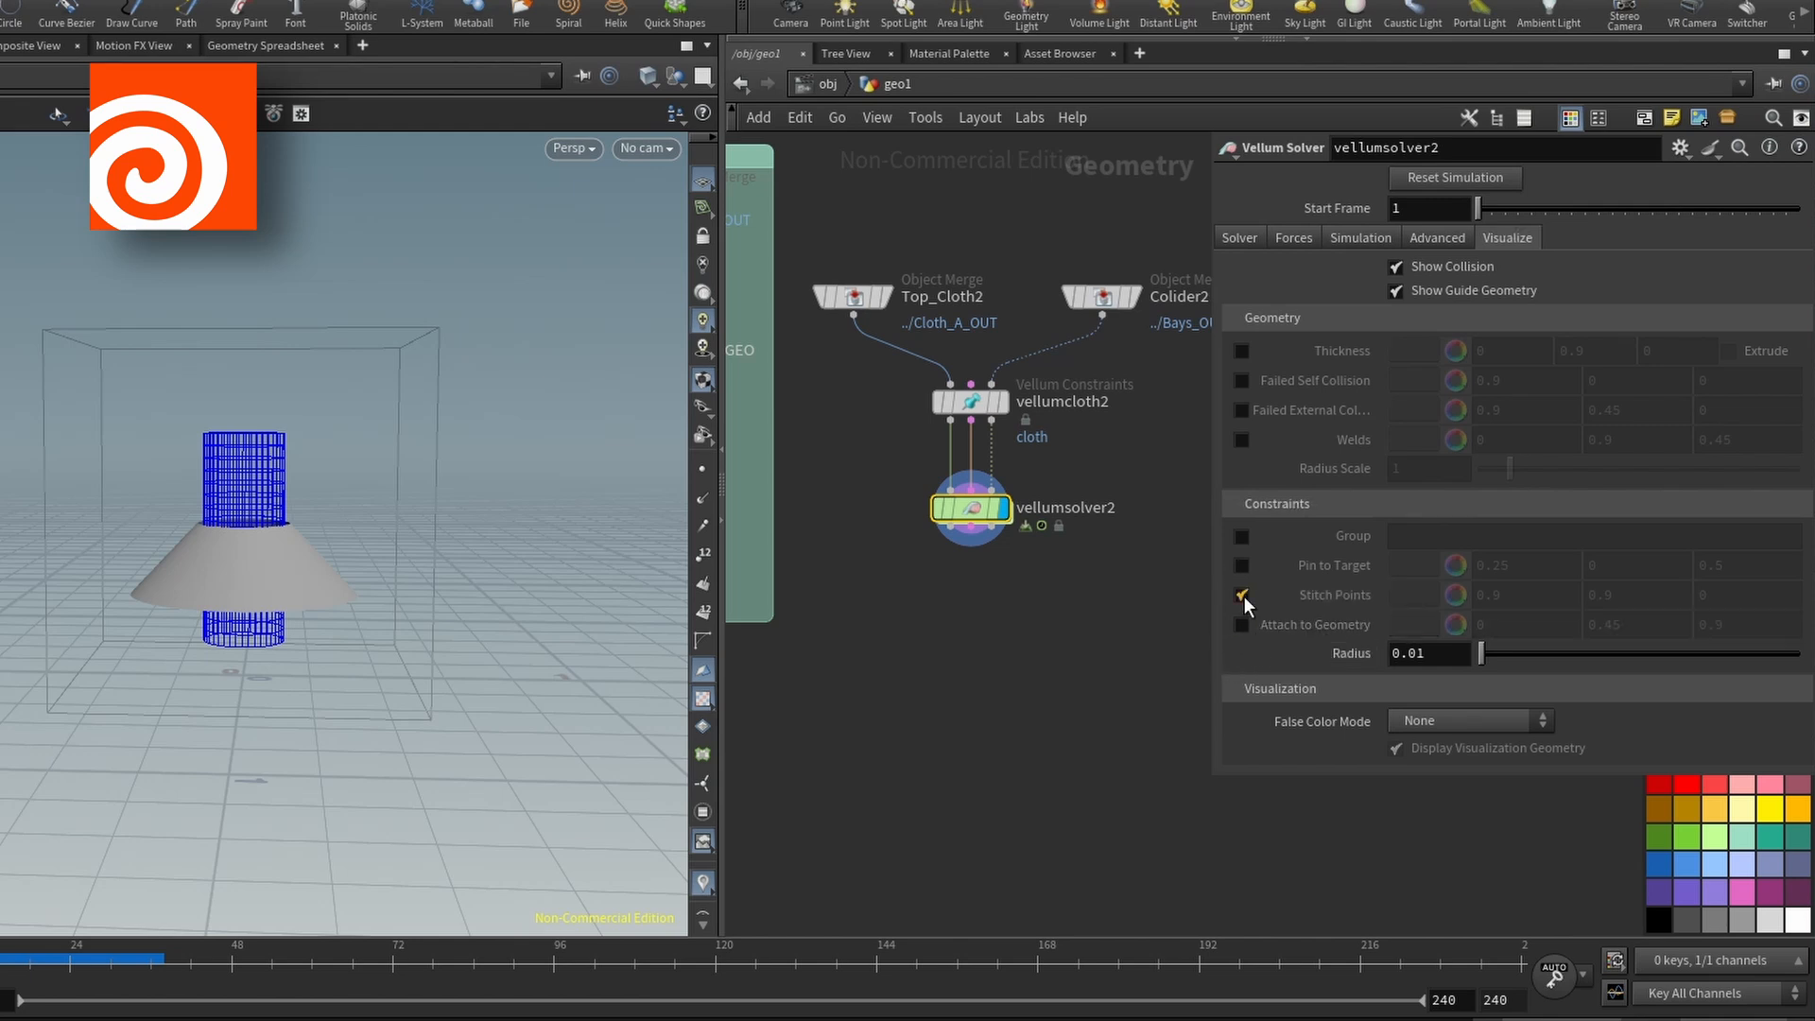
click(1244, 595)
click(1244, 566)
click(1242, 564)
click(1242, 536)
click(1242, 537)
Toggle the Failed Self Collision and Failed External Collision visualizations of vellumsolver2 on and off
click(1245, 379)
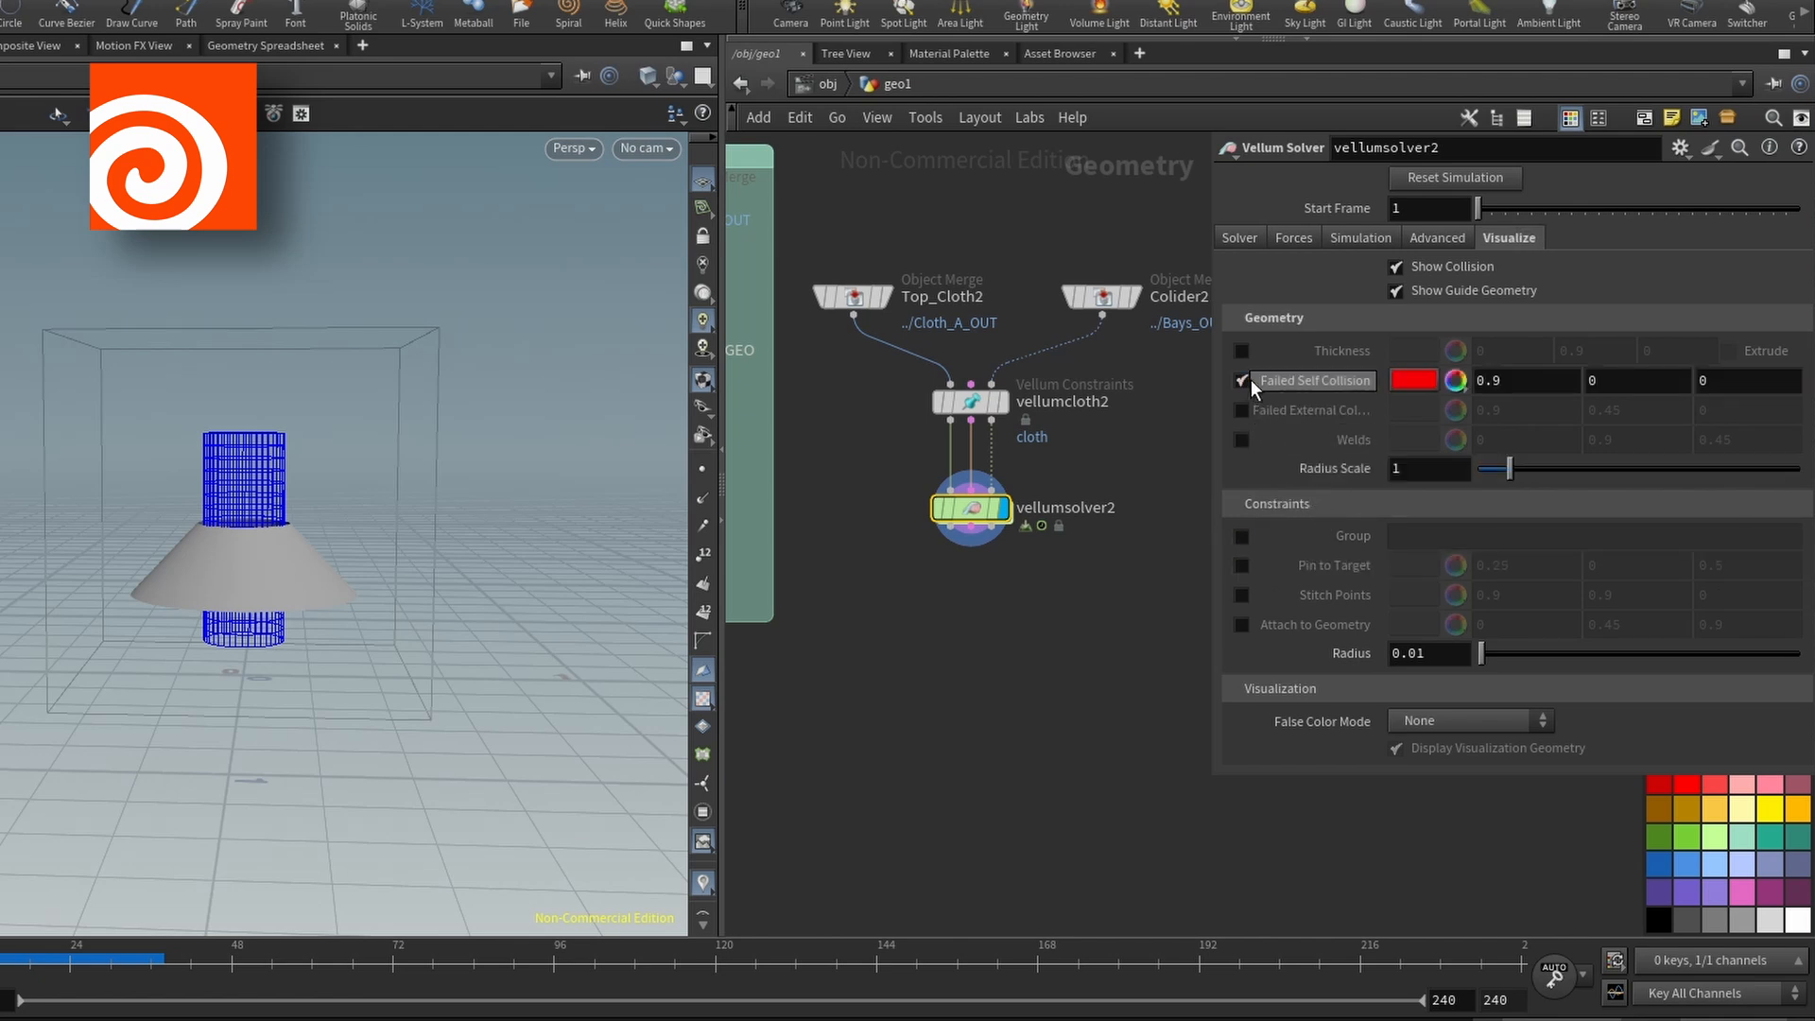
click(1242, 382)
click(1240, 409)
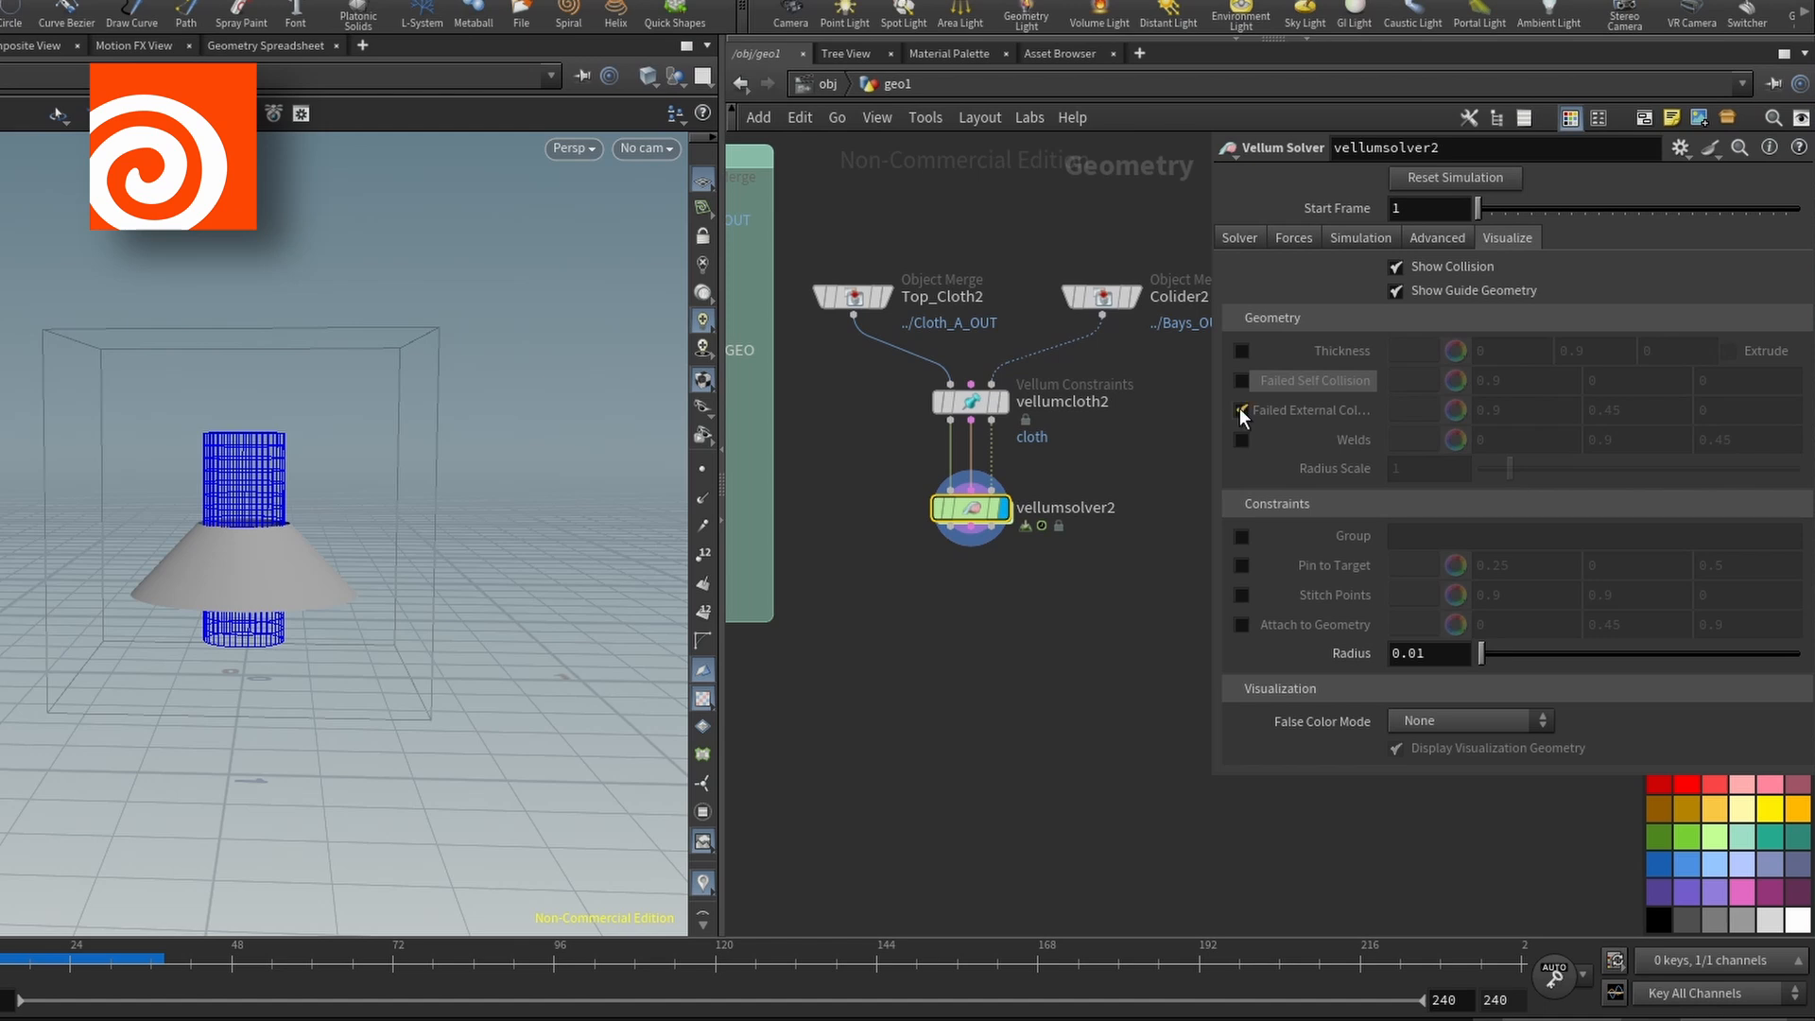
click(1240, 410)
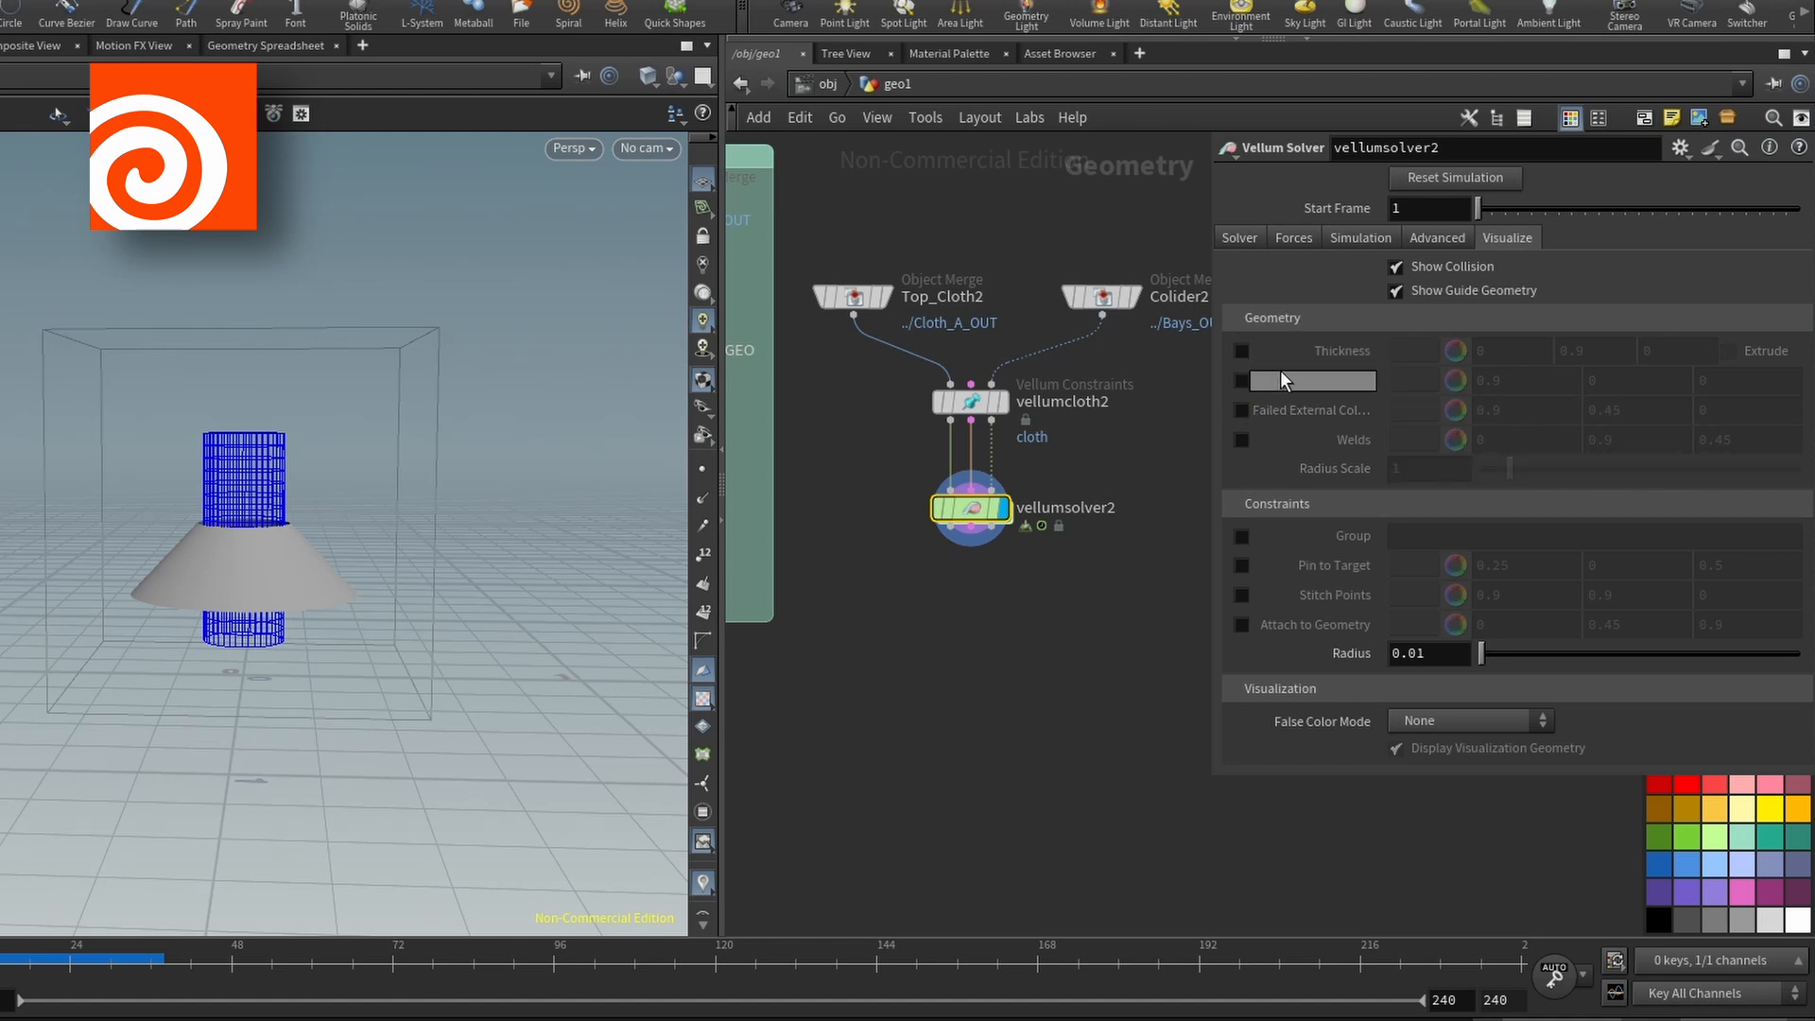